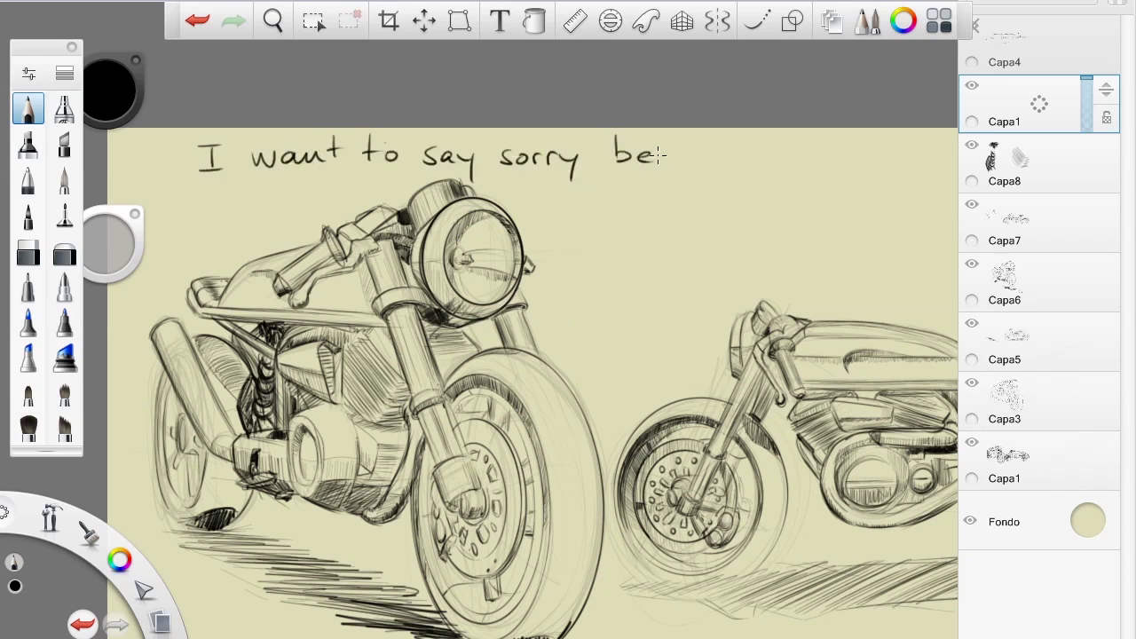
- Finish the black handwritten line above the left motorcycle so it reads "I want to say sorry because"
{"action": "left_click_drag", "start_coordinate": [676, 152], "coordinate": [676, 165]}
{"action": "left_click_drag", "start_coordinate": [696, 155], "coordinate": [698, 166]}
{"action": "left_click_drag", "start_coordinate": [701, 153], "coordinate": [717, 166]}
{"action": "left_click_drag", "start_coordinate": [732, 153], "coordinate": [720, 165]}
{"action": "left_click_drag", "start_coordinate": [742, 159], "coordinate": [756, 164]}
- Switch the pencil color to red, circle the area behind the left motorcycle's frame and draw an arrow down to it
{"action": "left_click", "coordinate": [123, 104]}
{"action": "mouse_move", "coordinate": [266, 315]}
{"action": "left_mouse_down"}
{"action": "mouse_move", "coordinate": [249, 466]}
{"action": "mouse_move", "coordinate": [293, 315]}
{"action": "left_mouse_up"}
{"action": "left_click_drag", "start_coordinate": [262, 182], "coordinate": [260, 315]}
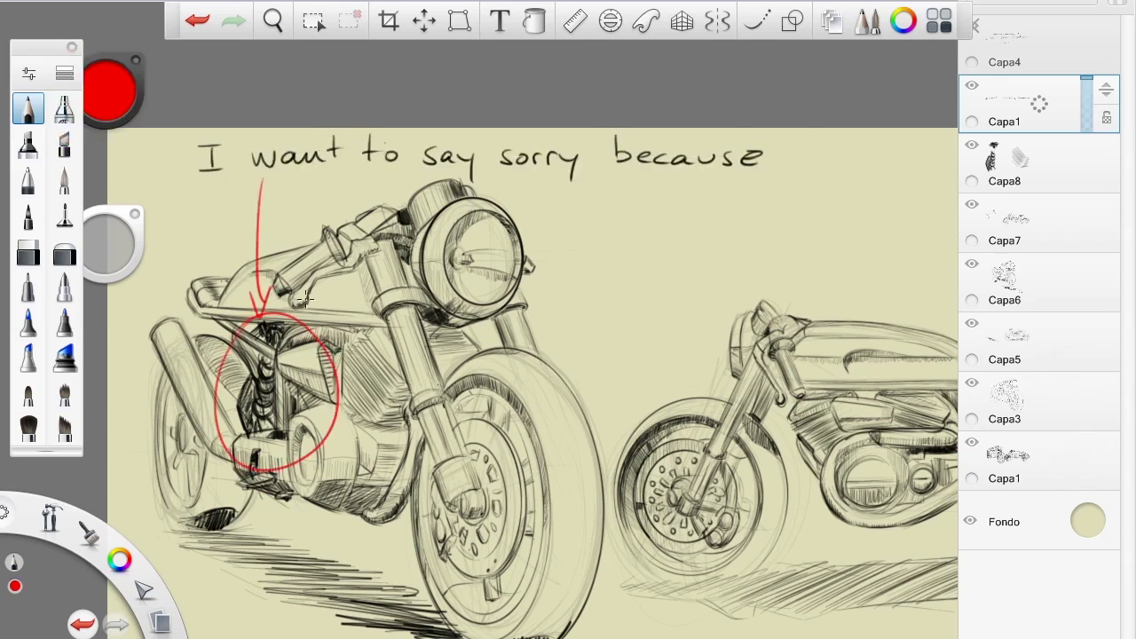
- Handwrite "was done after I stopped recording haha!" in red beside the left motorcycle's headlight
{"action": "left_click_drag", "start_coordinate": [538, 218], "coordinate": [562, 220]}
{"action": "left_click_drag", "start_coordinate": [579, 223], "coordinate": [598, 237]}
{"action": "mouse_move", "coordinate": [634, 214]}
{"action": "left_mouse_down"}
{"action": "mouse_move", "coordinate": [621, 237]}
{"action": "mouse_move", "coordinate": [671, 238]}
{"action": "left_mouse_up"}
{"action": "left_click_drag", "start_coordinate": [680, 229], "coordinate": [710, 236]}
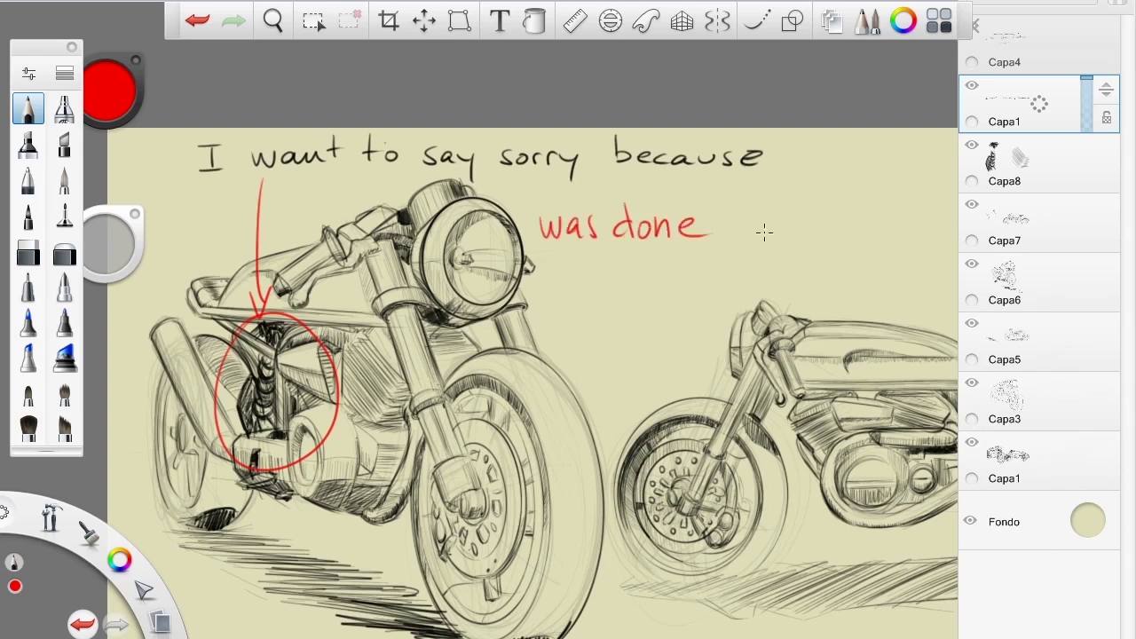
{"action": "left_click_drag", "start_coordinate": [568, 266], "coordinate": [548, 282]}
{"action": "left_click_drag", "start_coordinate": [586, 250], "coordinate": [578, 301]}
{"action": "left_click_drag", "start_coordinate": [593, 266], "coordinate": [611, 275]}
{"action": "left_click_drag", "start_coordinate": [738, 255], "coordinate": [722, 280]}
{"action": "left_click_drag", "start_coordinate": [754, 250], "coordinate": [783, 280]}
{"action": "mouse_move", "coordinate": [783, 267]}
{"action": "left_mouse_down"}
{"action": "mouse_move", "coordinate": [831, 293]}
{"action": "mouse_move", "coordinate": [860, 240]}
{"action": "left_mouse_up"}
{"action": "mouse_move", "coordinate": [557, 316]}
{"action": "left_mouse_down"}
{"action": "mouse_move", "coordinate": [659, 319]}
{"action": "mouse_move", "coordinate": [672, 307]}
{"action": "mouse_move", "coordinate": [700, 325]}
{"action": "left_mouse_up"}
{"action": "left_click_drag", "start_coordinate": [586, 358], "coordinate": [596, 387]}
{"action": "left_click_drag", "start_coordinate": [612, 372], "coordinate": [618, 387]}
{"action": "left_click_drag", "start_coordinate": [632, 355], "coordinate": [646, 383]}
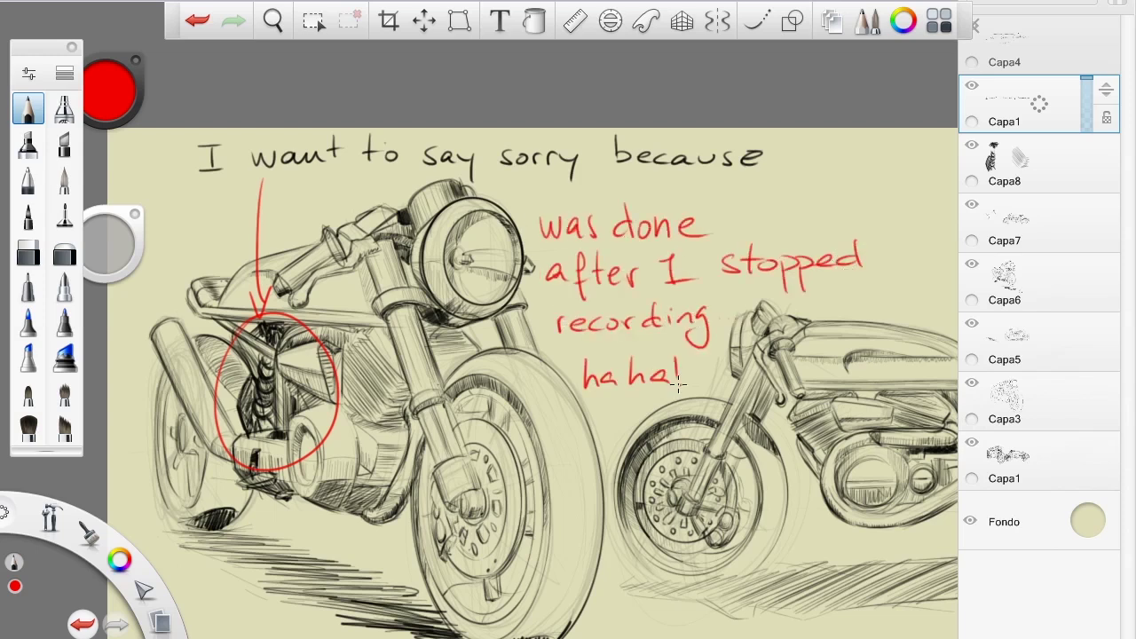
- Set the color back to black and handwrite another line of text above the left motorcycle
{"action": "left_click", "coordinate": [109, 88]}
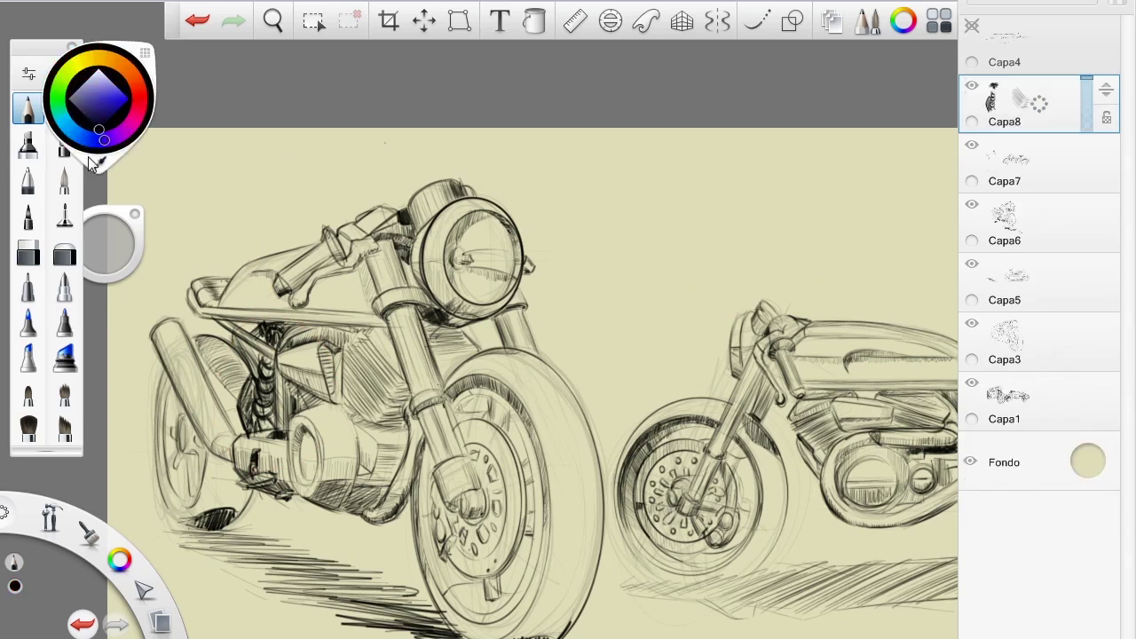
{"action": "mouse_move", "coordinate": [224, 153]}
{"action": "left_mouse_down"}
{"action": "mouse_move", "coordinate": [197, 177]}
{"action": "mouse_move", "coordinate": [245, 154]}
{"action": "left_mouse_up"}
{"action": "left_click_drag", "start_coordinate": [272, 151], "coordinate": [270, 172]}
{"action": "left_click_drag", "start_coordinate": [309, 157], "coordinate": [334, 179]}
{"action": "left_click_drag", "start_coordinate": [355, 156], "coordinate": [353, 158]}
{"action": "left_click_drag", "start_coordinate": [403, 158], "coordinate": [401, 177]}
{"action": "mouse_move", "coordinate": [415, 152]}
{"action": "left_mouse_down"}
{"action": "mouse_move", "coordinate": [441, 178]}
{"action": "mouse_move", "coordinate": [485, 175]}
{"action": "left_mouse_up"}
{"action": "left_click_drag", "start_coordinate": [502, 178], "coordinate": [522, 176]}
{"action": "left_click_drag", "start_coordinate": [541, 160], "coordinate": [539, 162]}
{"action": "left_click_drag", "start_coordinate": [559, 160], "coordinate": [577, 178]}
{"action": "left_click_drag", "start_coordinate": [584, 159], "coordinate": [605, 176]}
- Undo the black handwriting above the left motorcycle stroke by stroke
{"action": "key", "text": "ctrl+z"}
{"action": "key", "text": "ctrl+z"}
{"action": "key", "text": "ctrl+z"}
{"action": "key", "text": "ctrl+z"}
{"action": "key", "text": "ctrl+z"}
{"action": "key", "text": "ctrl+z"}
{"action": "key", "text": "ctrl+z"}
{"action": "key", "text": "ctrl+z"}
{"action": "key", "text": "ctrl+z"}
{"action": "key", "text": "ctrl+z"}
{"action": "key", "text": "ctrl+z"}
{"action": "key", "text": "ctrl+z"}
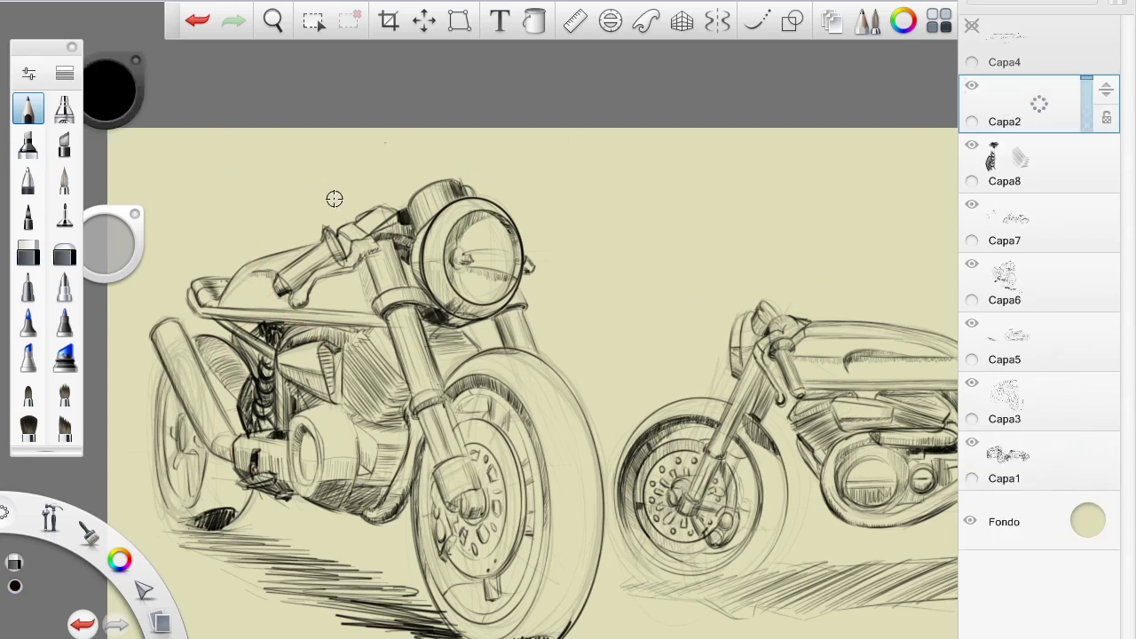
- Make layer Capa8 active and undo the last dark strokes behind the left motorcycle's frame
{"action": "left_click", "coordinate": [983, 173]}
{"action": "key", "text": "ctrl+z"}
{"action": "key", "text": "ctrl+z"}
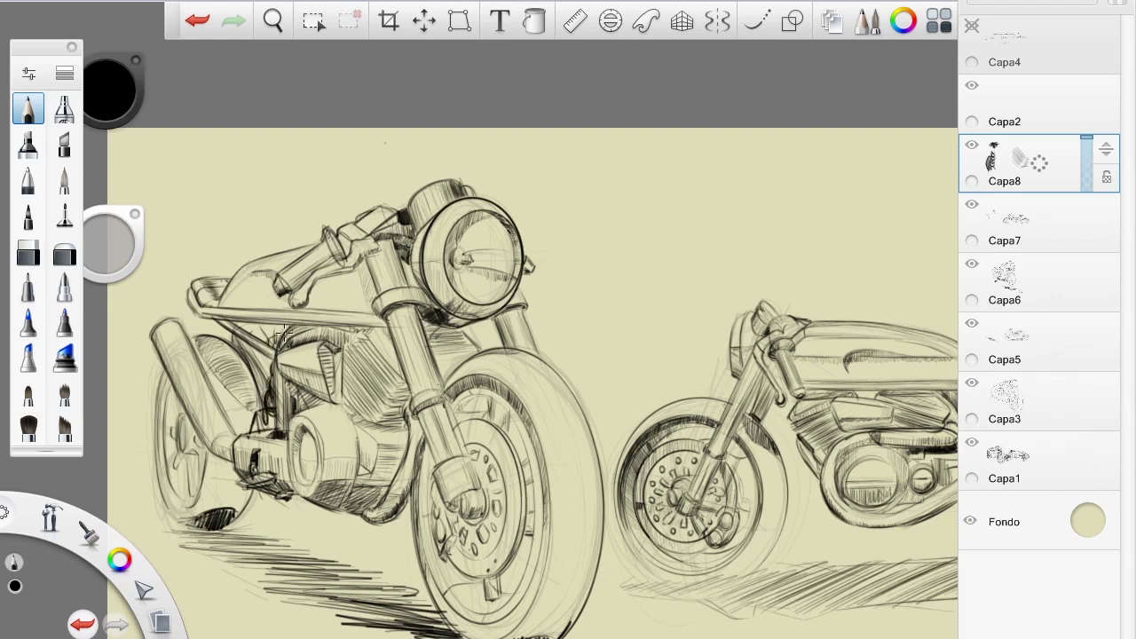
- Add black pencil hatching to the left motorcycle's engine and front fork on layer Capa8
{"action": "left_click_drag", "start_coordinate": [343, 419], "coordinate": [378, 357]}
{"action": "left_click_drag", "start_coordinate": [364, 380], "coordinate": [394, 340]}
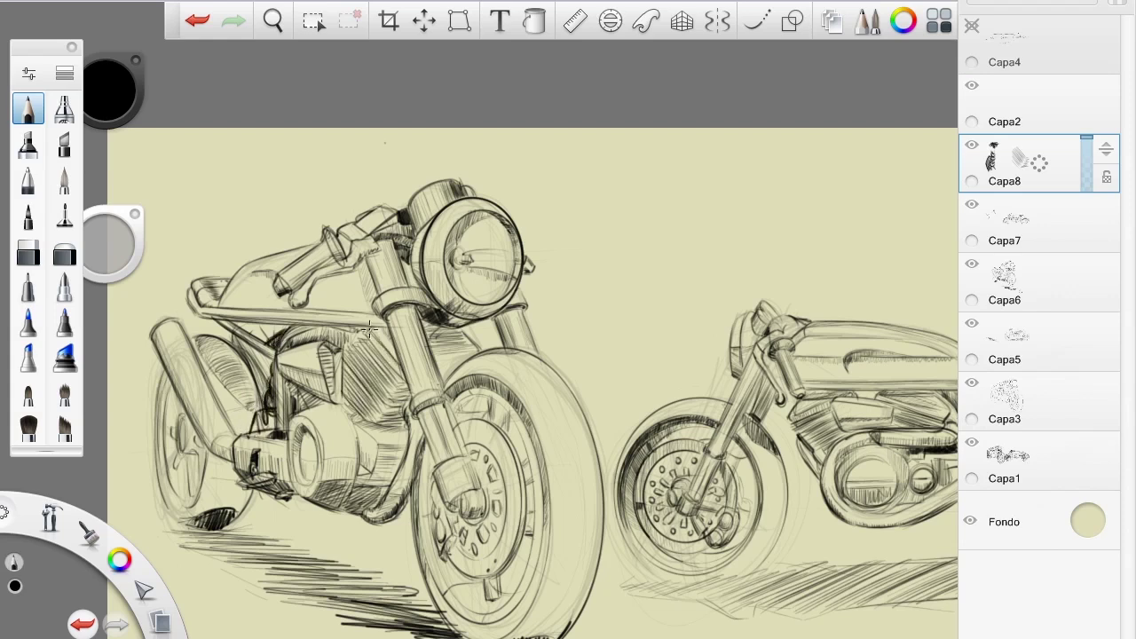
{"action": "left_click_drag", "start_coordinate": [439, 380], "coordinate": [414, 320]}
{"action": "left_click_drag", "start_coordinate": [410, 290], "coordinate": [396, 255]}
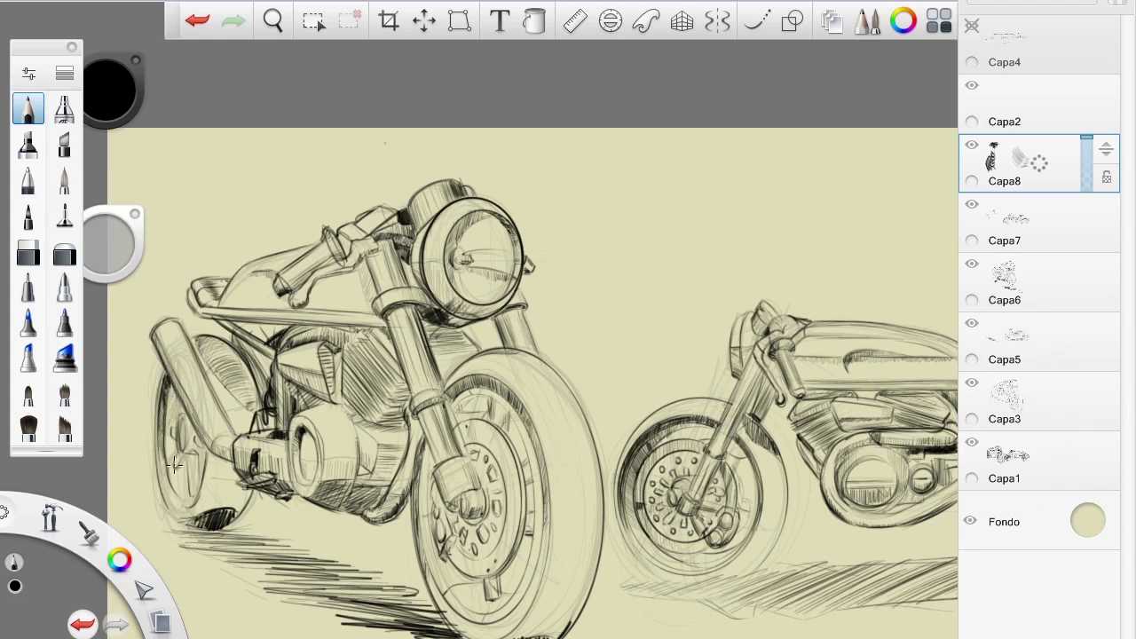
- Darken the left motorcycle's rear wheel, lower engine, handlebar grip and ground shadow with dense pencil hatching
{"action": "mouse_move", "coordinate": [185, 454]}
{"action": "left_mouse_down"}
{"action": "mouse_move", "coordinate": [190, 517]}
{"action": "mouse_move", "coordinate": [206, 524]}
{"action": "mouse_move", "coordinate": [241, 485]}
{"action": "left_mouse_up"}
{"action": "mouse_move", "coordinate": [177, 528]}
{"action": "left_mouse_down"}
{"action": "mouse_move", "coordinate": [238, 541]}
{"action": "mouse_move", "coordinate": [188, 530]}
{"action": "mouse_move", "coordinate": [378, 586]}
{"action": "left_mouse_up"}
{"action": "left_click_drag", "start_coordinate": [270, 573], "coordinate": [403, 600]}
{"action": "left_click_drag", "start_coordinate": [185, 543], "coordinate": [270, 575]}
{"action": "mouse_move", "coordinate": [156, 524]}
{"action": "left_mouse_down"}
{"action": "mouse_move", "coordinate": [241, 561]}
{"action": "mouse_move", "coordinate": [334, 571]}
{"action": "left_mouse_up"}
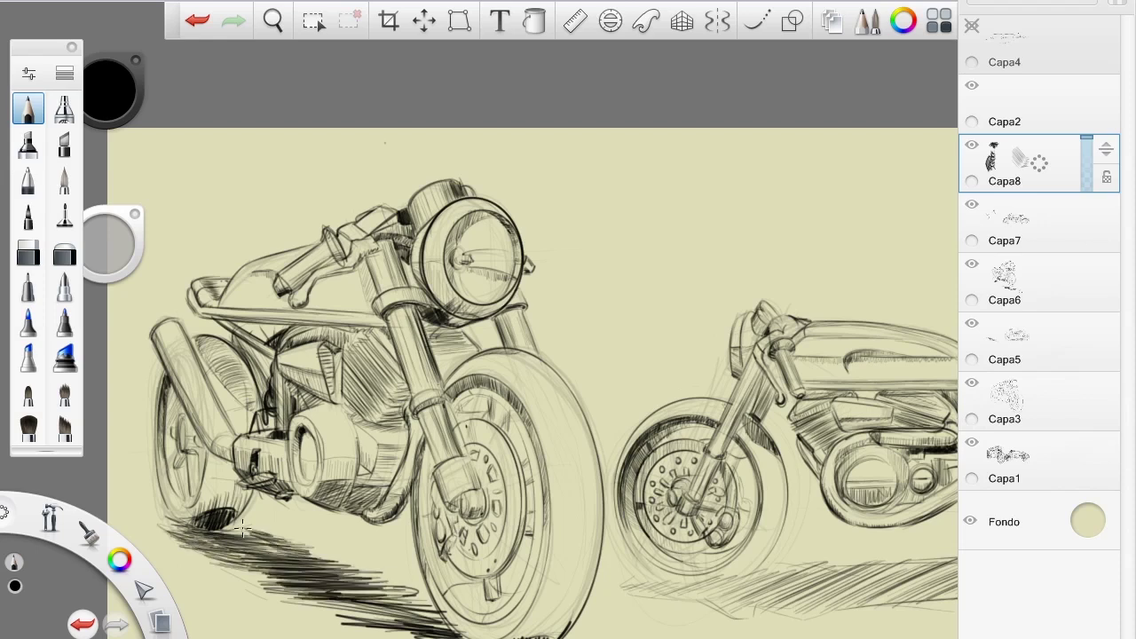
{"action": "left_click_drag", "start_coordinate": [337, 509], "coordinate": [344, 491]}
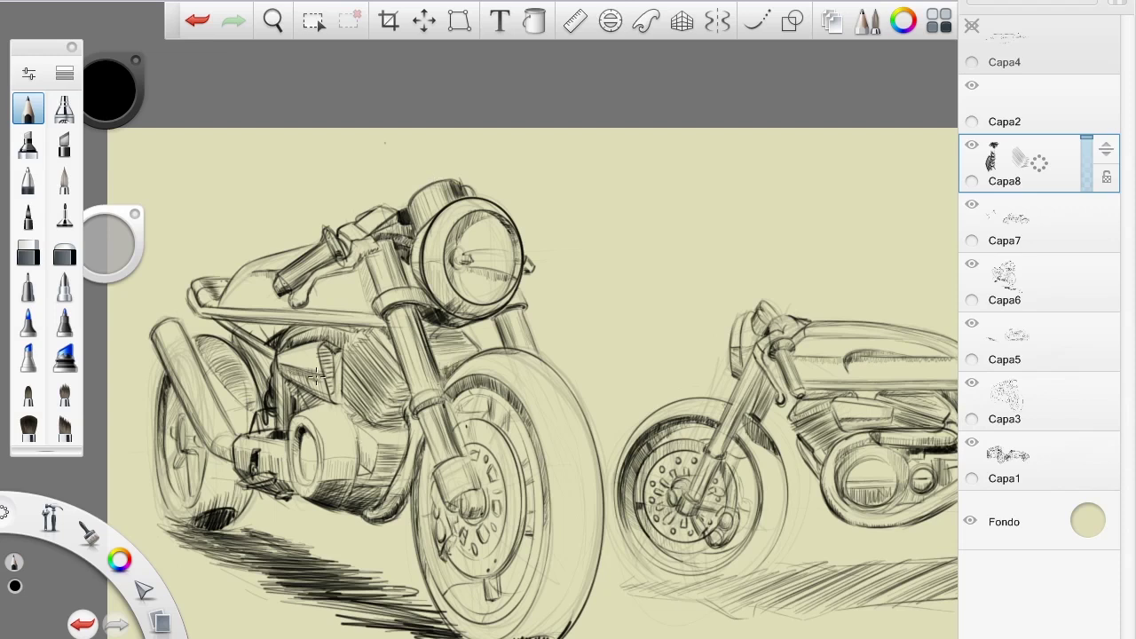
{"action": "left_click_drag", "start_coordinate": [342, 189], "coordinate": [27, 123]}
{"action": "mouse_move", "coordinate": [309, 520]}
{"action": "left_mouse_down"}
{"action": "mouse_move", "coordinate": [460, 512]}
{"action": "mouse_move", "coordinate": [516, 528]}
{"action": "mouse_move", "coordinate": [636, 491]}
{"action": "mouse_move", "coordinate": [611, 506]}
{"action": "mouse_move", "coordinate": [734, 493]}
{"action": "mouse_move", "coordinate": [824, 501]}
{"action": "left_mouse_up"}
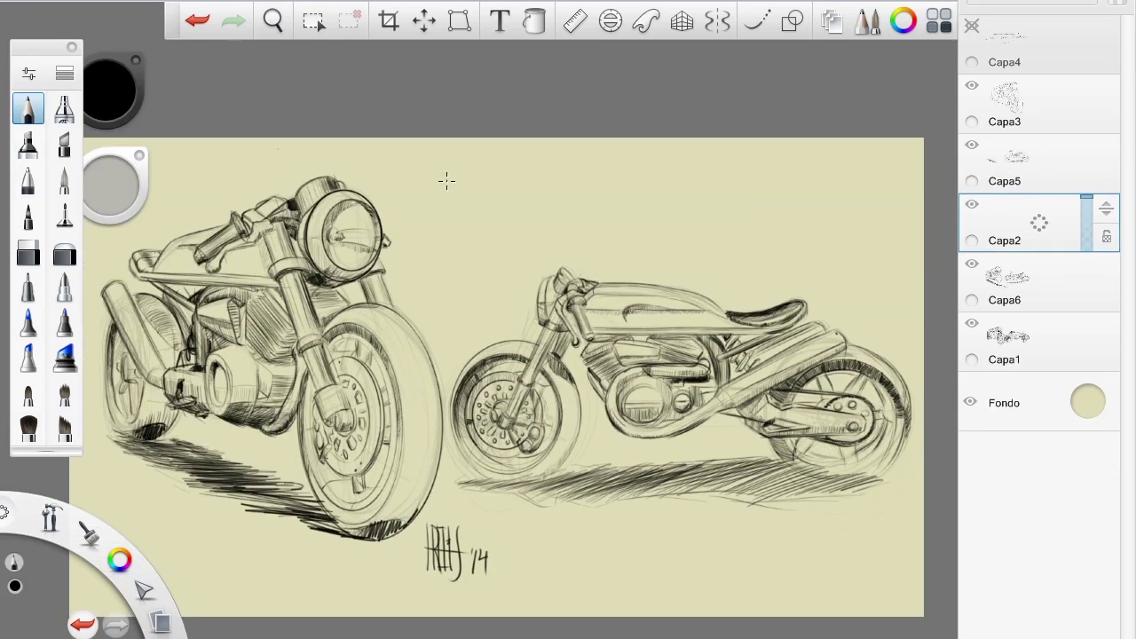
- Handwrite "LET'S START PAINTING!!" above the right motorcycle on layer Capa2 and clear it again
{"action": "left_click_drag", "start_coordinate": [444, 173], "coordinate": [568, 209]}
{"action": "left_click_drag", "start_coordinate": [612, 170], "coordinate": [746, 178]}
{"action": "mouse_move", "coordinate": [575, 248]}
{"action": "left_mouse_down"}
{"action": "mouse_move", "coordinate": [892, 229]}
{"action": "mouse_move", "coordinate": [896, 258]}
{"action": "left_mouse_up"}
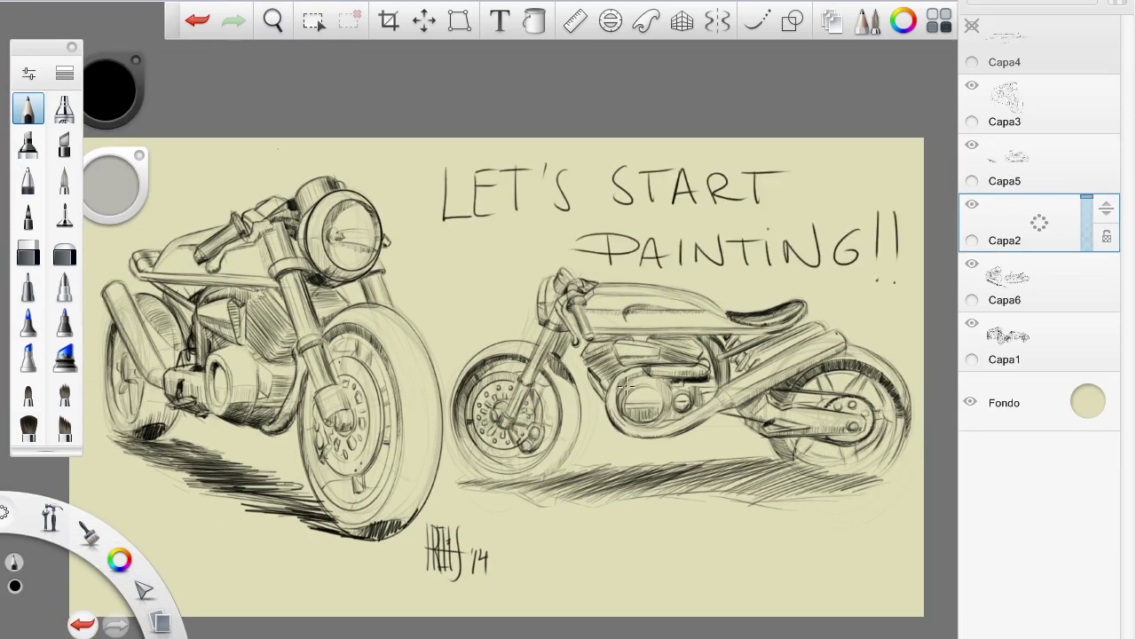
{"action": "key", "text": "Delete"}
- Airbrush soft black shading onto the lower parts of the left motorcycle's two tires on layer Capa2
{"action": "scroll", "coordinate": [196, 589], "scroll_direction": "up", "scroll_amount": 5}
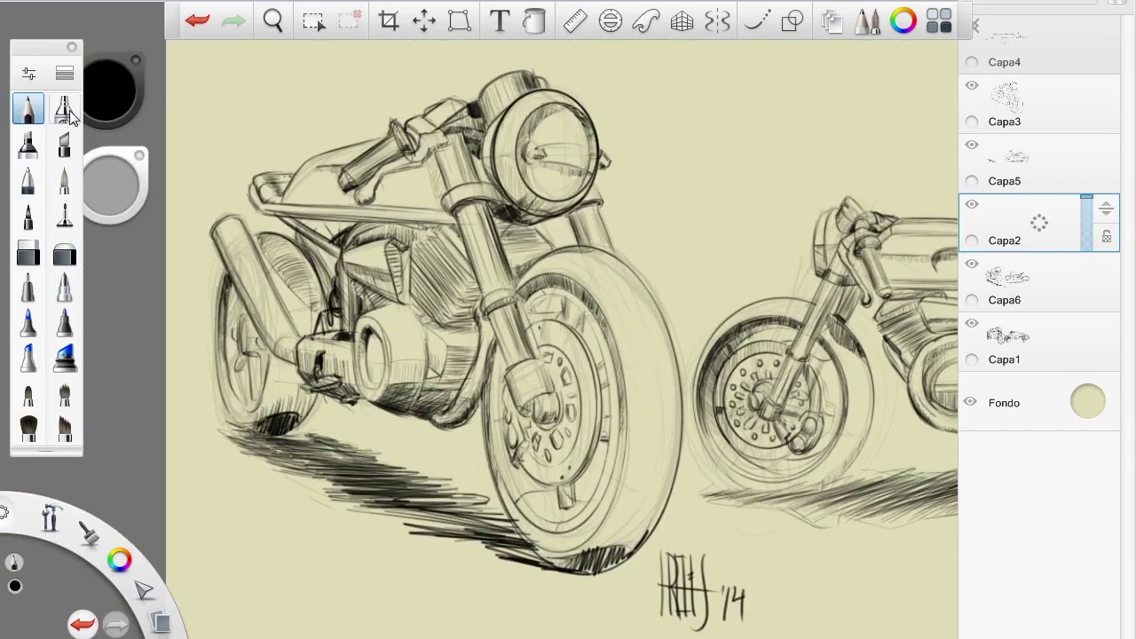
{"action": "left_click", "coordinate": [64, 108]}
{"action": "left_click_drag", "start_coordinate": [249, 391], "coordinate": [311, 439]}
{"action": "left_click_drag", "start_coordinate": [648, 510], "coordinate": [519, 577]}
{"action": "left_click_drag", "start_coordinate": [514, 280], "coordinate": [568, 310]}
- Adjust the airbrush size to about 8.5 and shade the tread and edges of the left motorcycle's front tire
{"action": "left_click_drag", "start_coordinate": [115, 185], "coordinate": [113, 266]}
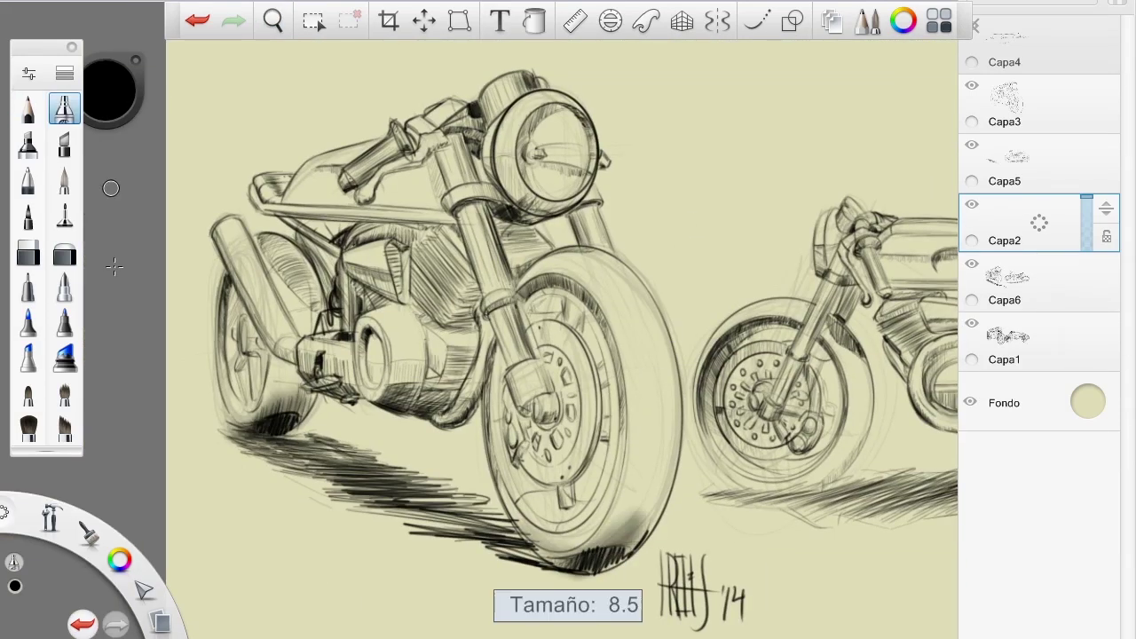
{"action": "left_click_drag", "start_coordinate": [612, 293], "coordinate": [621, 462]}
{"action": "left_click_drag", "start_coordinate": [488, 346], "coordinate": [497, 466]}
{"action": "left_click_drag", "start_coordinate": [577, 497], "coordinate": [647, 576]}
{"action": "mouse_move", "coordinate": [674, 434]}
{"action": "left_mouse_down"}
{"action": "mouse_move", "coordinate": [648, 514]}
{"action": "mouse_move", "coordinate": [612, 555]}
{"action": "left_mouse_up"}
{"action": "mouse_move", "coordinate": [519, 284]}
{"action": "left_mouse_down"}
{"action": "mouse_move", "coordinate": [594, 253]}
{"action": "mouse_move", "coordinate": [634, 324]}
{"action": "left_mouse_up"}
{"action": "left_click_drag", "start_coordinate": [639, 390], "coordinate": [679, 559]}
- Airbrush shading onto the left motorcycle's rear wheel and round engine casing
{"action": "mouse_move", "coordinate": [267, 417]}
{"action": "left_mouse_down"}
{"action": "mouse_move", "coordinate": [311, 305]}
{"action": "mouse_move", "coordinate": [261, 244]}
{"action": "mouse_move", "coordinate": [235, 372]}
{"action": "left_mouse_up"}
{"action": "left_click_drag", "start_coordinate": [266, 232], "coordinate": [315, 311]}
{"action": "left_click_drag", "start_coordinate": [248, 386], "coordinate": [297, 434]}
{"action": "mouse_move", "coordinate": [382, 391]}
{"action": "left_mouse_down"}
{"action": "mouse_move", "coordinate": [480, 426]}
{"action": "mouse_move", "coordinate": [313, 386]}
{"action": "mouse_move", "coordinate": [381, 373]}
{"action": "mouse_move", "coordinate": [453, 404]}
{"action": "mouse_move", "coordinate": [483, 364]}
{"action": "mouse_move", "coordinate": [484, 412]}
{"action": "left_mouse_up"}
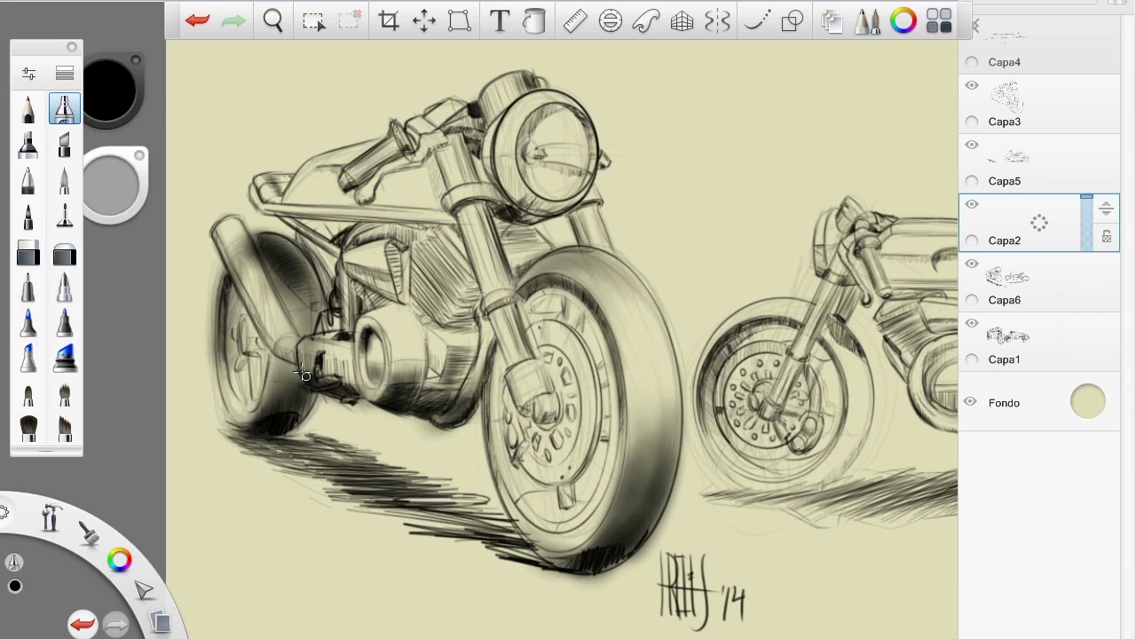
- Airbrush shading onto the left motorcycle's exhaust, engine, frame and fork clamp below the headlight
{"action": "left_click_drag", "start_coordinate": [305, 375], "coordinate": [355, 381]}
{"action": "left_click_drag", "start_coordinate": [293, 355], "coordinate": [216, 234]}
{"action": "mouse_move", "coordinate": [266, 201]}
{"action": "left_mouse_down"}
{"action": "mouse_move", "coordinate": [390, 164]}
{"action": "mouse_move", "coordinate": [497, 258]}
{"action": "mouse_move", "coordinate": [533, 115]}
{"action": "mouse_move", "coordinate": [612, 153]}
{"action": "mouse_move", "coordinate": [533, 218]}
{"action": "mouse_move", "coordinate": [448, 206]}
{"action": "mouse_move", "coordinate": [488, 355]}
{"action": "mouse_move", "coordinate": [443, 197]}
{"action": "mouse_move", "coordinate": [572, 195]}
{"action": "mouse_move", "coordinate": [537, 173]}
{"action": "mouse_move", "coordinate": [490, 104]}
{"action": "mouse_move", "coordinate": [275, 178]}
{"action": "mouse_move", "coordinate": [453, 217]}
{"action": "mouse_move", "coordinate": [258, 200]}
{"action": "mouse_move", "coordinate": [266, 337]}
{"action": "left_mouse_up"}
{"action": "mouse_move", "coordinate": [409, 319]}
{"action": "left_mouse_down"}
{"action": "mouse_move", "coordinate": [419, 280]}
{"action": "mouse_move", "coordinate": [471, 235]}
{"action": "mouse_move", "coordinate": [585, 231]}
{"action": "mouse_move", "coordinate": [529, 346]}
{"action": "mouse_move", "coordinate": [533, 391]}
{"action": "mouse_move", "coordinate": [497, 430]}
{"action": "mouse_move", "coordinate": [603, 372]}
{"action": "mouse_move", "coordinate": [500, 435]}
{"action": "mouse_move", "coordinate": [302, 400]}
{"action": "mouse_move", "coordinate": [338, 364]}
{"action": "mouse_move", "coordinate": [444, 332]}
{"action": "mouse_move", "coordinate": [427, 331]}
{"action": "mouse_move", "coordinate": [391, 253]}
{"action": "mouse_move", "coordinate": [401, 266]}
{"action": "mouse_move", "coordinate": [310, 258]}
{"action": "mouse_move", "coordinate": [444, 255]}
{"action": "left_mouse_up"}
{"action": "mouse_move", "coordinate": [477, 196]}
{"action": "left_mouse_down"}
{"action": "mouse_move", "coordinate": [532, 200]}
{"action": "mouse_move", "coordinate": [586, 124]}
{"action": "mouse_move", "coordinate": [559, 223]}
{"action": "left_mouse_up"}
- Resize the airbrush and deepen the left motorcycle's ground shadow, lower engine and rear wheel
{"action": "left_click_drag", "start_coordinate": [114, 184], "coordinate": [280, 71]}
{"action": "mouse_move", "coordinate": [612, 573]}
{"action": "left_mouse_down"}
{"action": "mouse_move", "coordinate": [257, 444]}
{"action": "mouse_move", "coordinate": [559, 557]}
{"action": "mouse_move", "coordinate": [417, 229]}
{"action": "mouse_move", "coordinate": [330, 329]}
{"action": "left_mouse_up"}
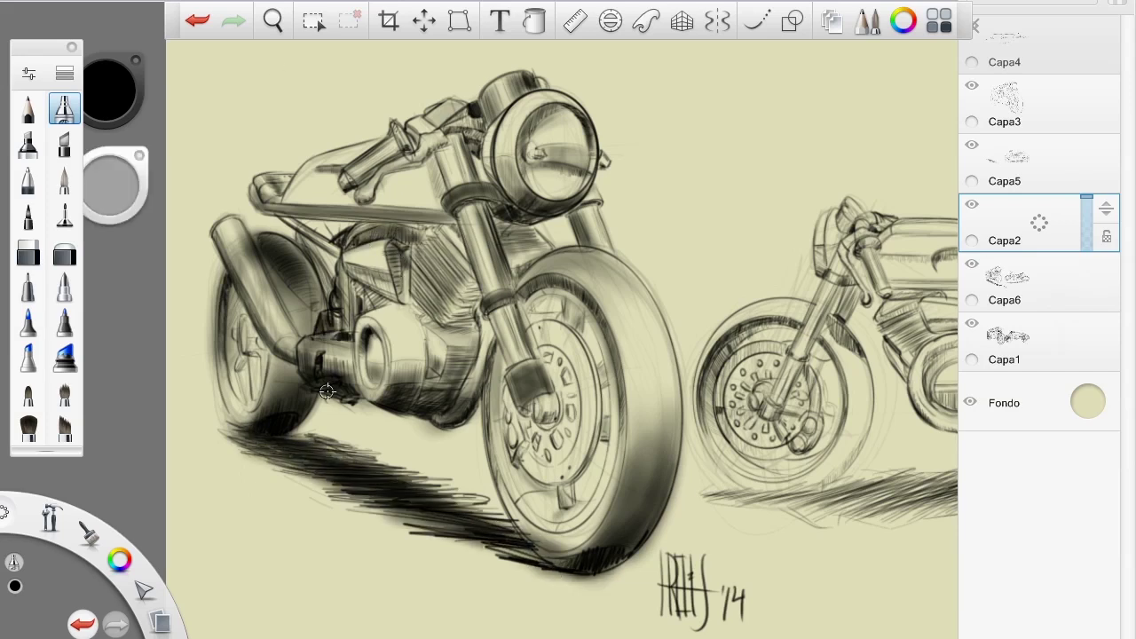
{"action": "left_click_drag", "start_coordinate": [247, 395], "coordinate": [248, 278]}
- Try shading the lower edge of the left motorcycle's tank with the airbrush and undo the last strokes
{"action": "left_click_drag", "start_coordinate": [442, 189], "coordinate": [296, 203]}
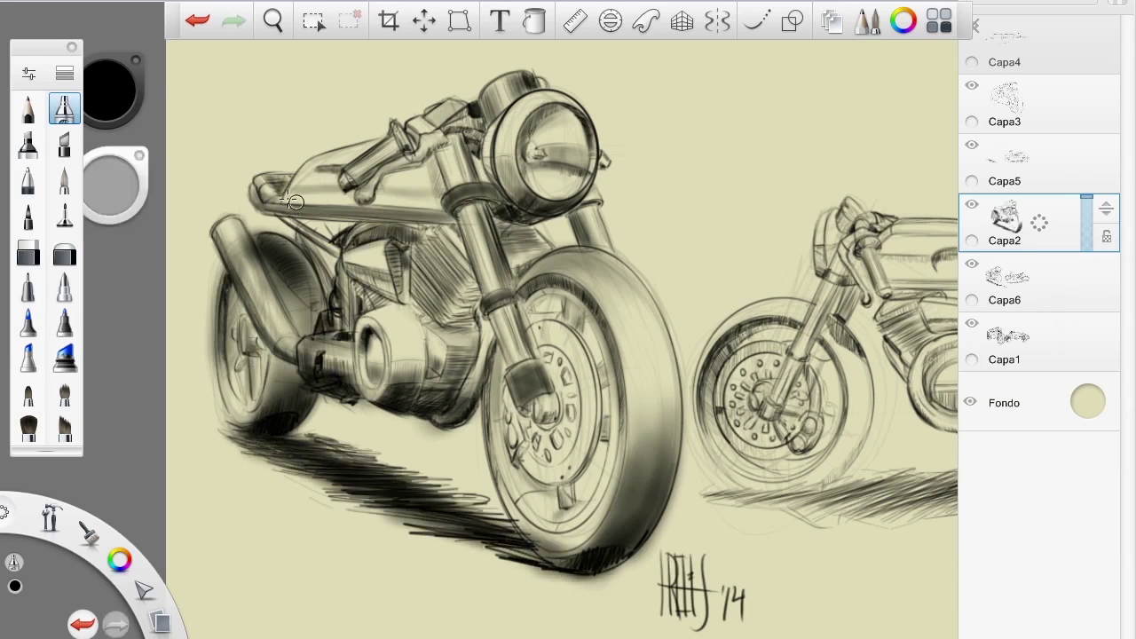
{"action": "key", "text": "e"}
{"action": "left_click", "coordinate": [197, 22]}
{"action": "left_click", "coordinate": [199, 25]}
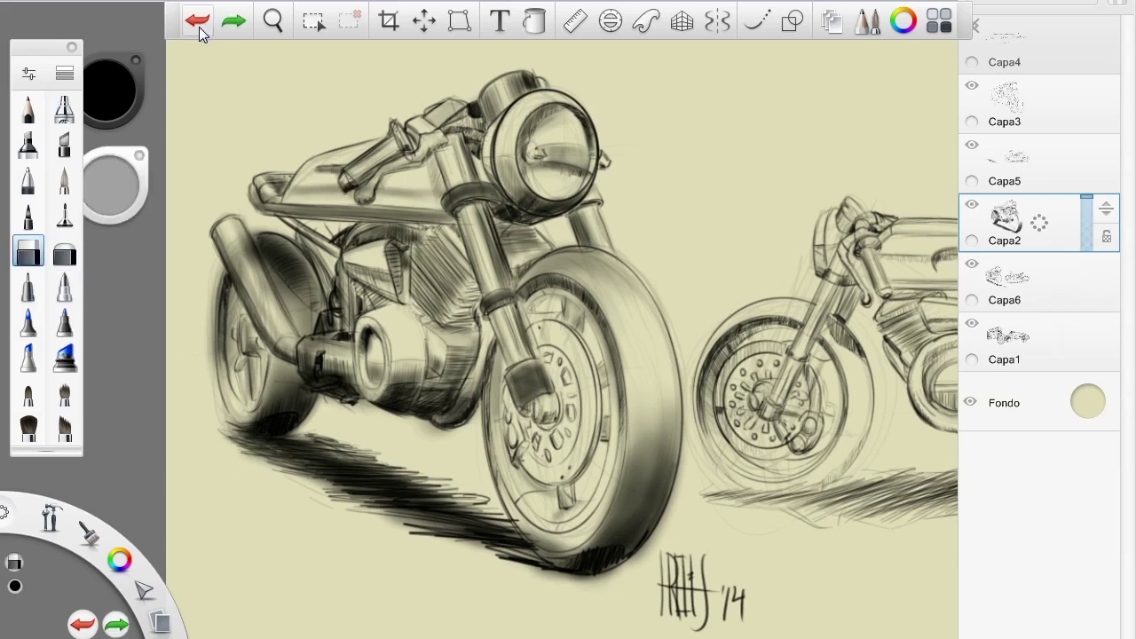
{"action": "left_click", "coordinate": [199, 26]}
{"action": "key", "text": "e"}
- Airbrush shading around the left motorcycle's headlight rim and the fork clamp beneath it
{"action": "left_click_drag", "start_coordinate": [593, 189], "coordinate": [569, 217]}
{"action": "left_click_drag", "start_coordinate": [449, 201], "coordinate": [477, 194]}
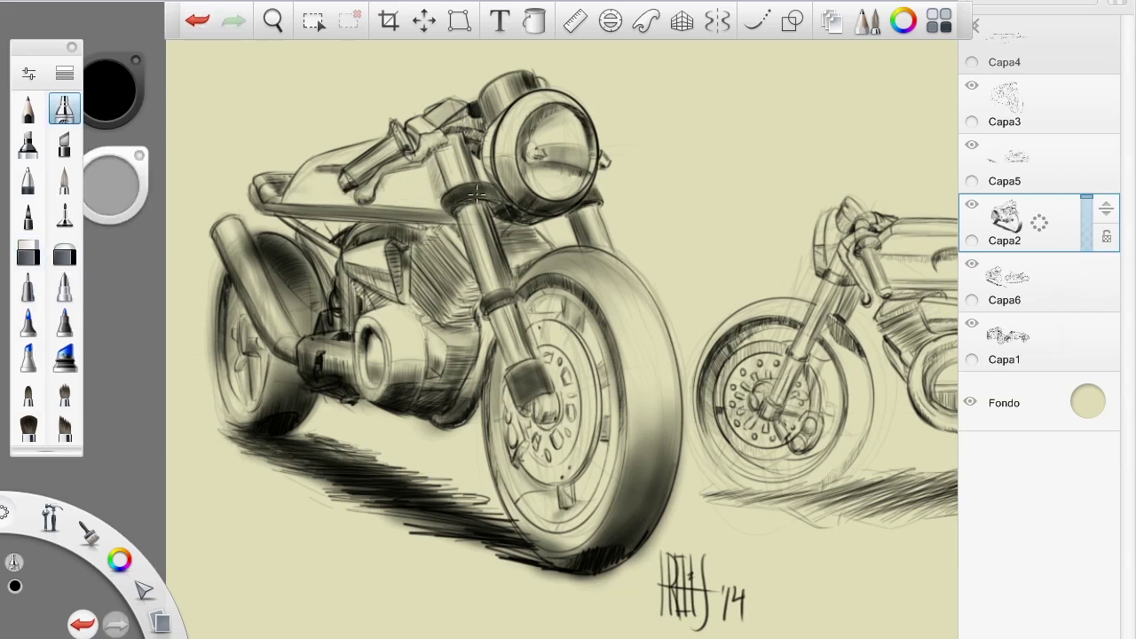
{"action": "left_click_drag", "start_coordinate": [558, 92], "coordinate": [600, 147]}
- Darken the outer edge and upper curve of the left motorcycle's front tire with the airbrush
{"action": "left_click_drag", "start_coordinate": [655, 315], "coordinate": [674, 453]}
{"action": "left_click_drag", "start_coordinate": [628, 275], "coordinate": [673, 492]}
{"action": "mouse_move", "coordinate": [602, 257]}
{"action": "left_mouse_down"}
{"action": "mouse_move", "coordinate": [666, 470]}
{"action": "mouse_move", "coordinate": [669, 315]}
{"action": "mouse_move", "coordinate": [680, 443]}
{"action": "left_mouse_up"}
{"action": "left_click_drag", "start_coordinate": [593, 253], "coordinate": [666, 337]}
{"action": "left_click_drag", "start_coordinate": [561, 240], "coordinate": [626, 271]}
{"action": "left_click_drag", "start_coordinate": [657, 346], "coordinate": [674, 532]}
{"action": "left_click_drag", "start_coordinate": [657, 390], "coordinate": [661, 479]}
{"action": "left_click_drag", "start_coordinate": [524, 288], "coordinate": [602, 279]}
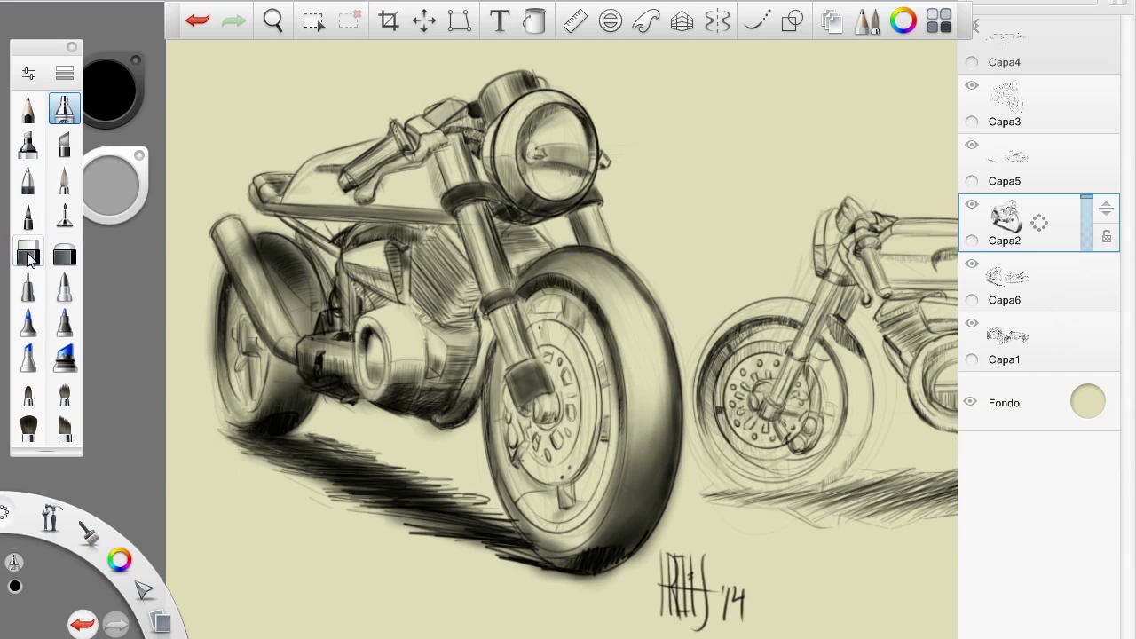
- Add a new layer above Capa2 and airbrush black shading around the right motorcycle's front tire
{"action": "left_click", "coordinate": [64, 254]}
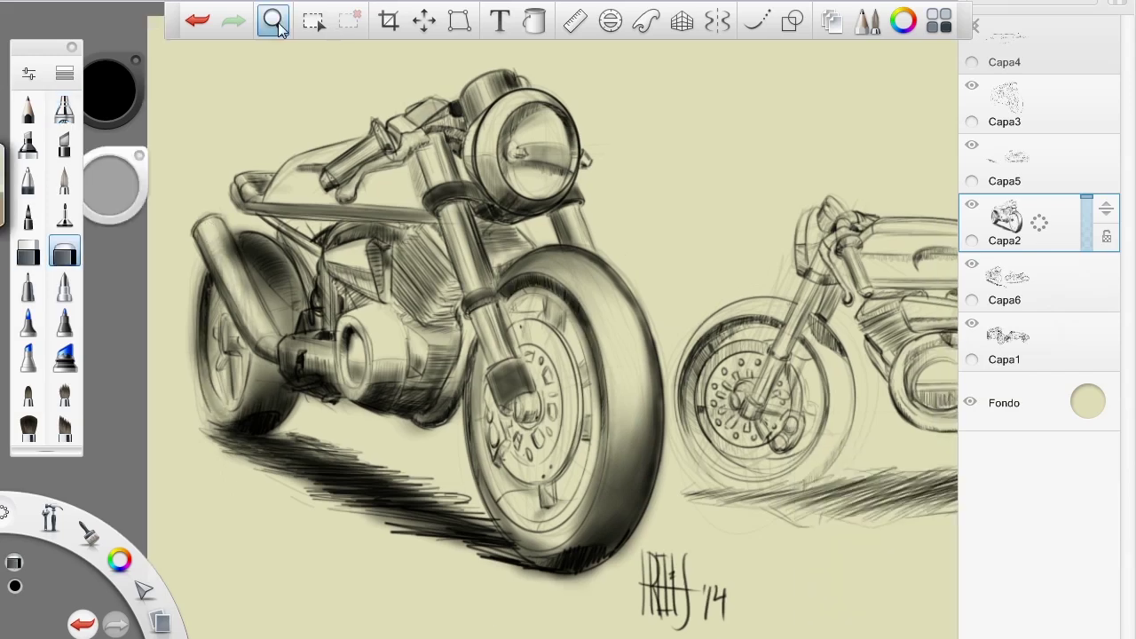
{"action": "key", "text": "ctrl+l"}
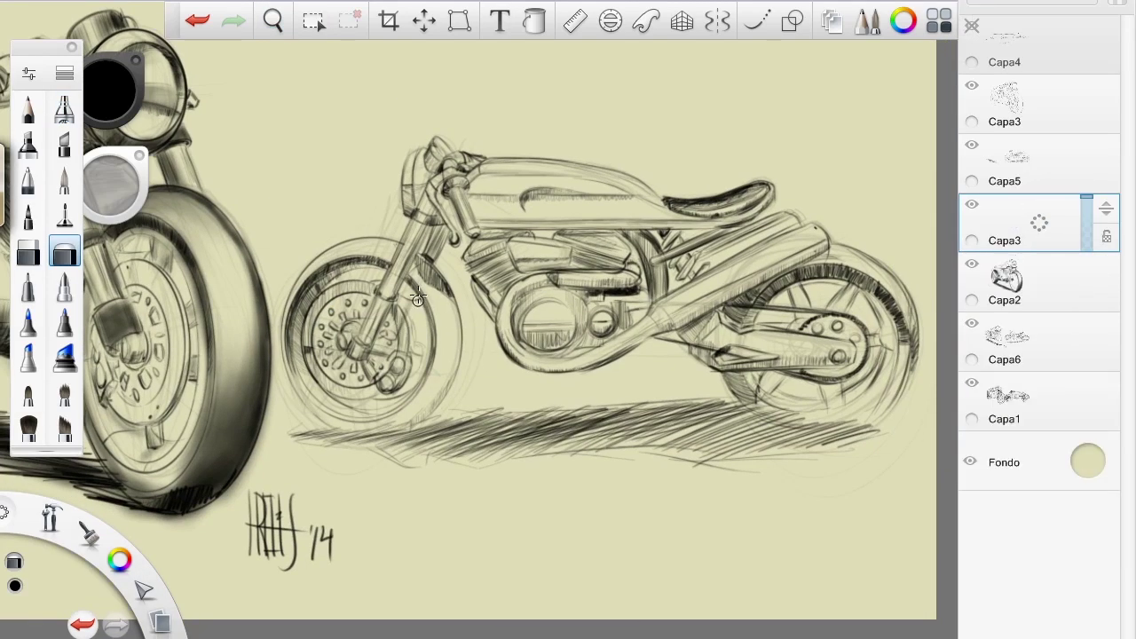
{"action": "key", "text": "e"}
{"action": "left_click_drag", "start_coordinate": [285, 346], "coordinate": [387, 263]}
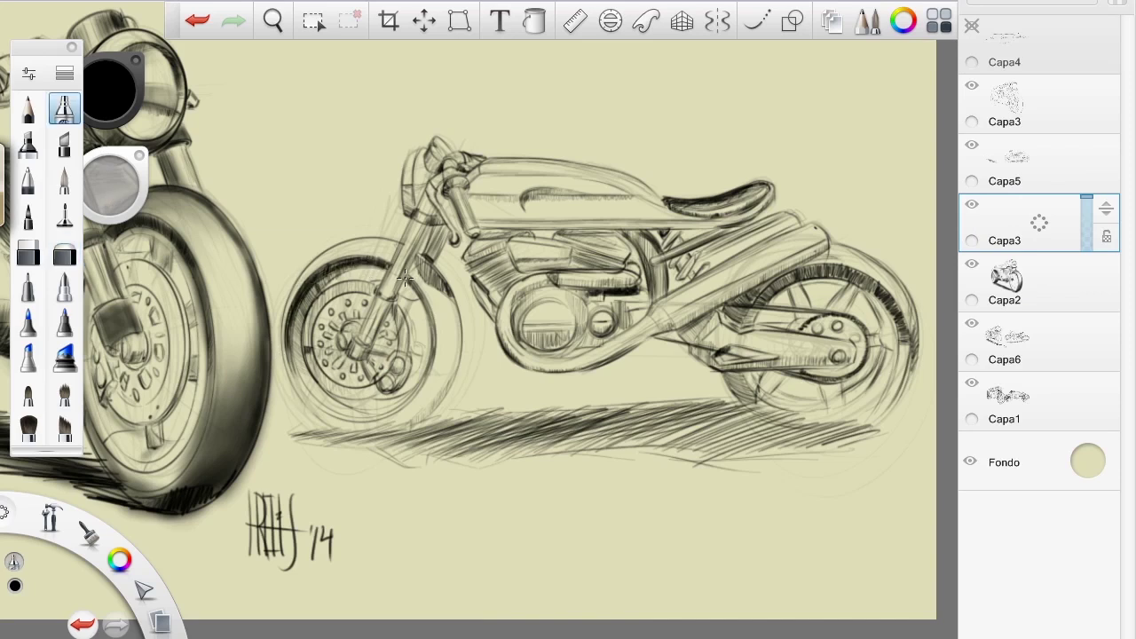
{"action": "mouse_move", "coordinate": [443, 417]}
{"action": "left_mouse_down"}
{"action": "mouse_move", "coordinate": [319, 421]}
{"action": "mouse_move", "coordinate": [412, 425]}
{"action": "left_mouse_up"}
{"action": "left_click_drag", "start_coordinate": [293, 342], "coordinate": [355, 247]}
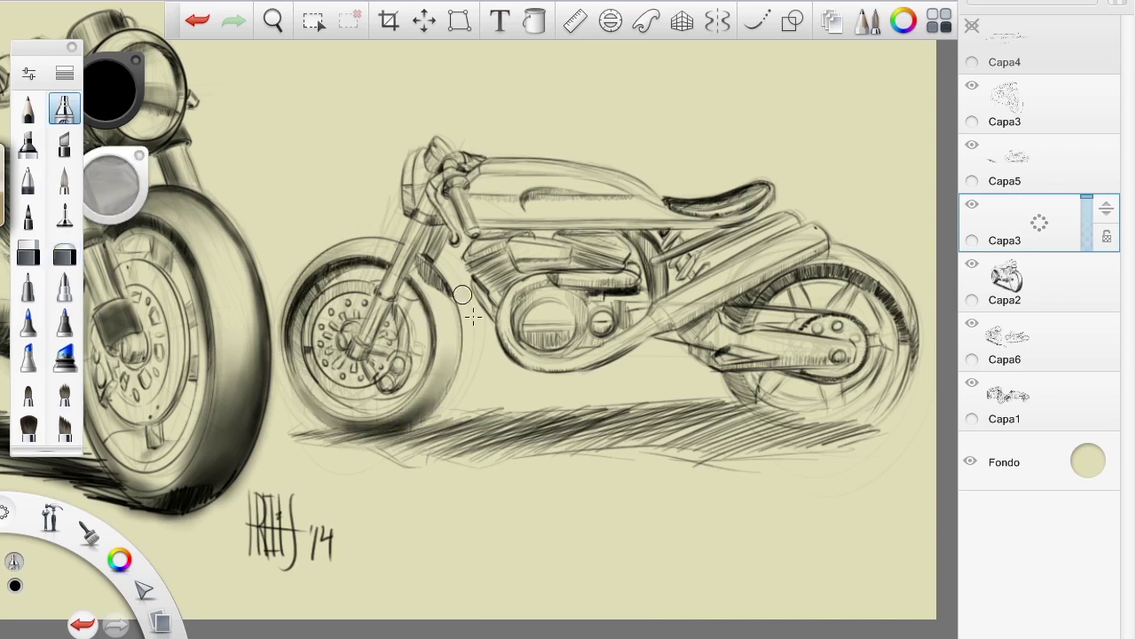
{"action": "left_click_drag", "start_coordinate": [461, 267], "coordinate": [395, 425]}
{"action": "mouse_move", "coordinate": [297, 346]}
{"action": "left_mouse_down"}
{"action": "mouse_move", "coordinate": [360, 240]}
{"action": "mouse_move", "coordinate": [391, 244]}
{"action": "mouse_move", "coordinate": [377, 266]}
{"action": "left_mouse_up"}
{"action": "left_click_drag", "start_coordinate": [457, 342], "coordinate": [421, 413]}
- Airbrush shading around the top and lower edges of the right motorcycle's rear tire
{"action": "mouse_move", "coordinate": [754, 301]}
{"action": "left_mouse_down"}
{"action": "mouse_move", "coordinate": [843, 275]}
{"action": "mouse_move", "coordinate": [914, 373]}
{"action": "left_mouse_up"}
{"action": "left_click_drag", "start_coordinate": [830, 426], "coordinate": [728, 377]}
{"action": "left_click_drag", "start_coordinate": [856, 439], "coordinate": [723, 381]}
- Fill in the right motorcycle's ground shadow between both wheels with broad soft airbrush strokes
{"action": "left_click_drag", "start_coordinate": [292, 462], "coordinate": [603, 410]}
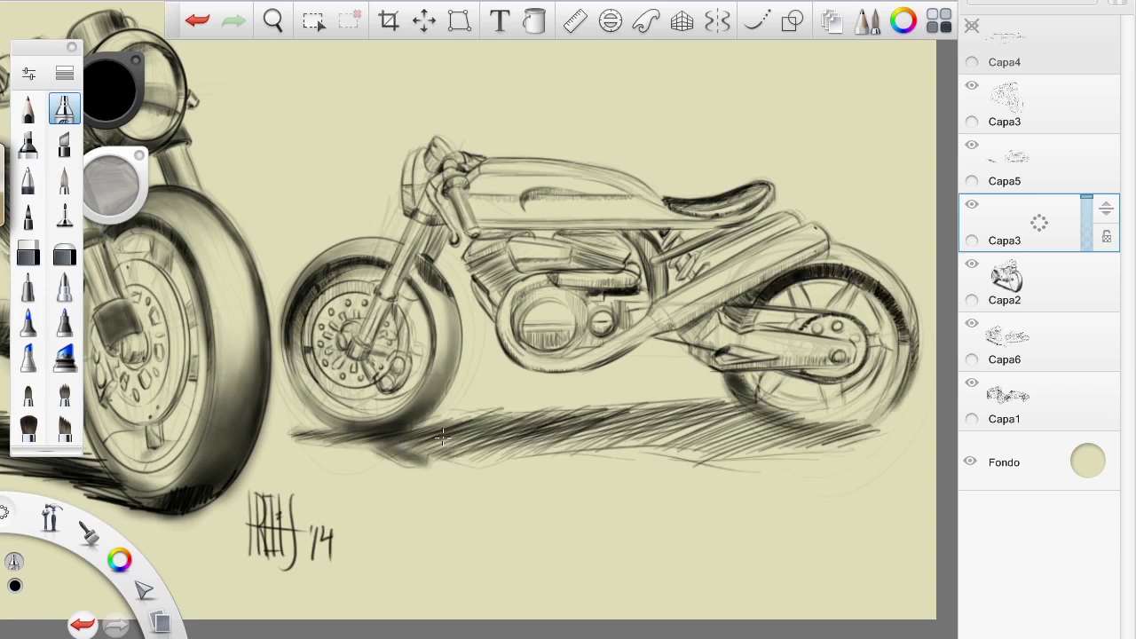
{"action": "left_click_drag", "start_coordinate": [373, 463], "coordinate": [754, 399]}
{"action": "left_click_drag", "start_coordinate": [426, 468], "coordinate": [909, 410]}
- Airbrush shading onto the right motorcycle's tank recess, exhaust pipe and lower engine casing
{"action": "left_click_drag", "start_coordinate": [577, 193], "coordinate": [595, 197]}
{"action": "left_click_drag", "start_coordinate": [820, 247], "coordinate": [653, 337]}
{"action": "left_click_drag", "start_coordinate": [497, 355], "coordinate": [599, 373]}
{"action": "left_click_drag", "start_coordinate": [759, 279], "coordinate": [674, 324]}
{"action": "left_click_drag", "start_coordinate": [830, 242], "coordinate": [668, 327]}
{"action": "mouse_move", "coordinate": [510, 253]}
{"action": "left_mouse_down"}
{"action": "mouse_move", "coordinate": [475, 275]}
{"action": "mouse_move", "coordinate": [524, 298]}
{"action": "left_mouse_up"}
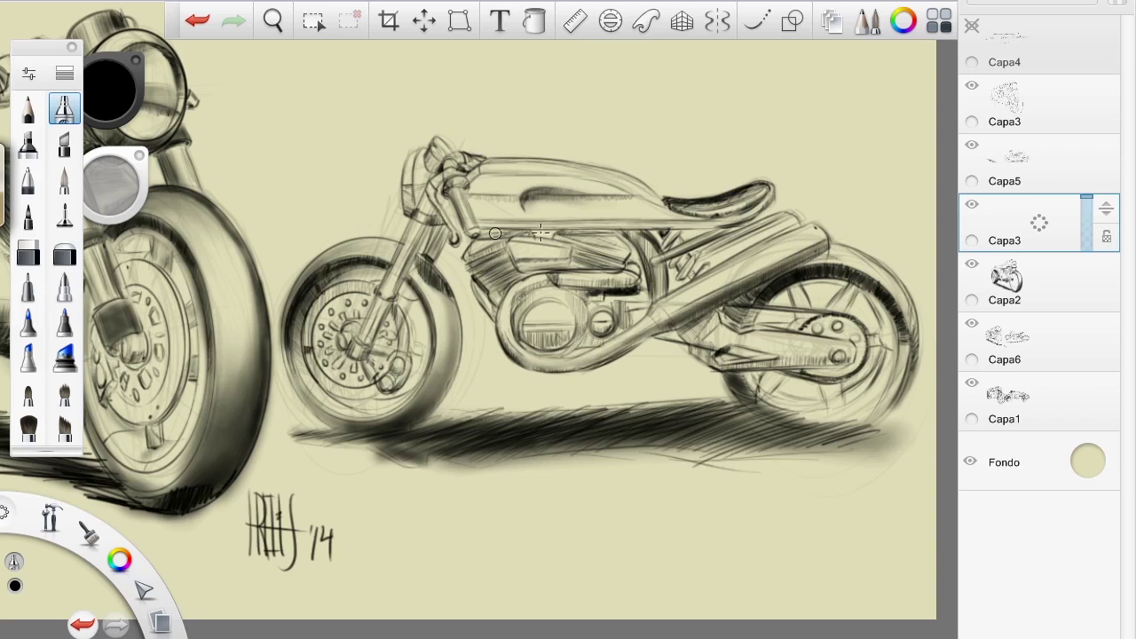
- Shade the right motorcycle's lower tank edge, seat, handlebar grip and headlight with the airbrush
{"action": "mouse_move", "coordinate": [480, 229]}
{"action": "left_mouse_down"}
{"action": "mouse_move", "coordinate": [666, 223]}
{"action": "mouse_move", "coordinate": [774, 188]}
{"action": "left_mouse_up"}
{"action": "mouse_move", "coordinate": [701, 224]}
{"action": "left_mouse_down"}
{"action": "mouse_move", "coordinate": [487, 229]}
{"action": "mouse_move", "coordinate": [590, 190]}
{"action": "left_mouse_up"}
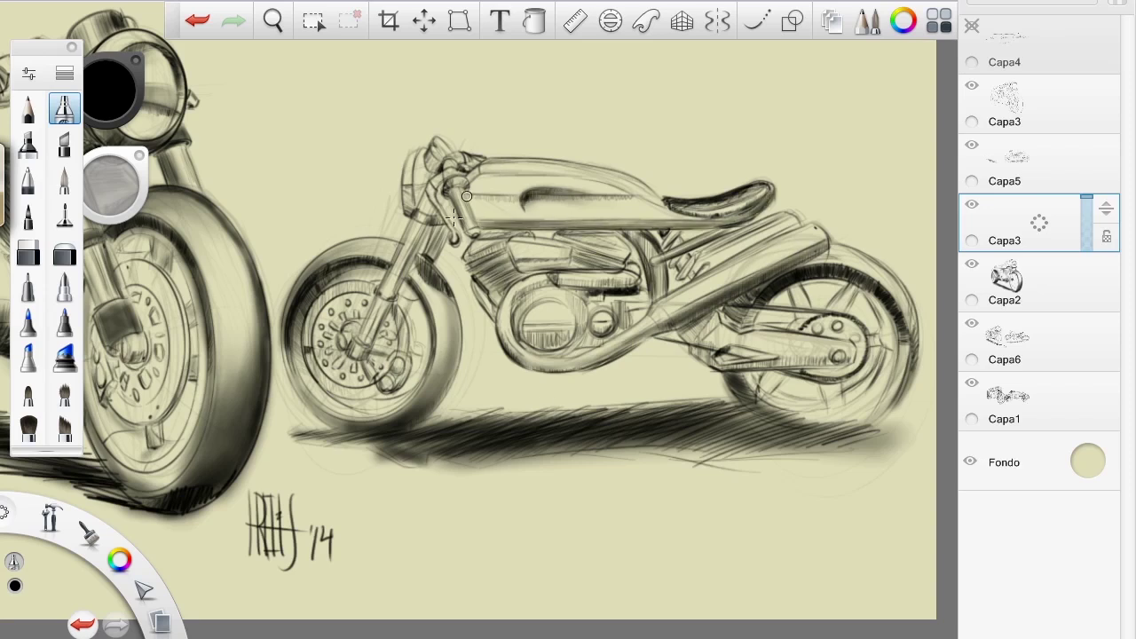
{"action": "left_click_drag", "start_coordinate": [472, 227], "coordinate": [454, 192]}
{"action": "left_click_drag", "start_coordinate": [400, 200], "coordinate": [435, 183]}
- Airbrush shading onto the right motorcycle's front fork, front tire sides and wheel hub
{"action": "mouse_move", "coordinate": [387, 306]}
{"action": "left_mouse_down"}
{"action": "mouse_move", "coordinate": [430, 196]}
{"action": "mouse_move", "coordinate": [413, 282]}
{"action": "left_mouse_up"}
{"action": "mouse_move", "coordinate": [440, 286]}
{"action": "left_mouse_down"}
{"action": "mouse_move", "coordinate": [460, 341]}
{"action": "mouse_move", "coordinate": [435, 401]}
{"action": "left_mouse_up"}
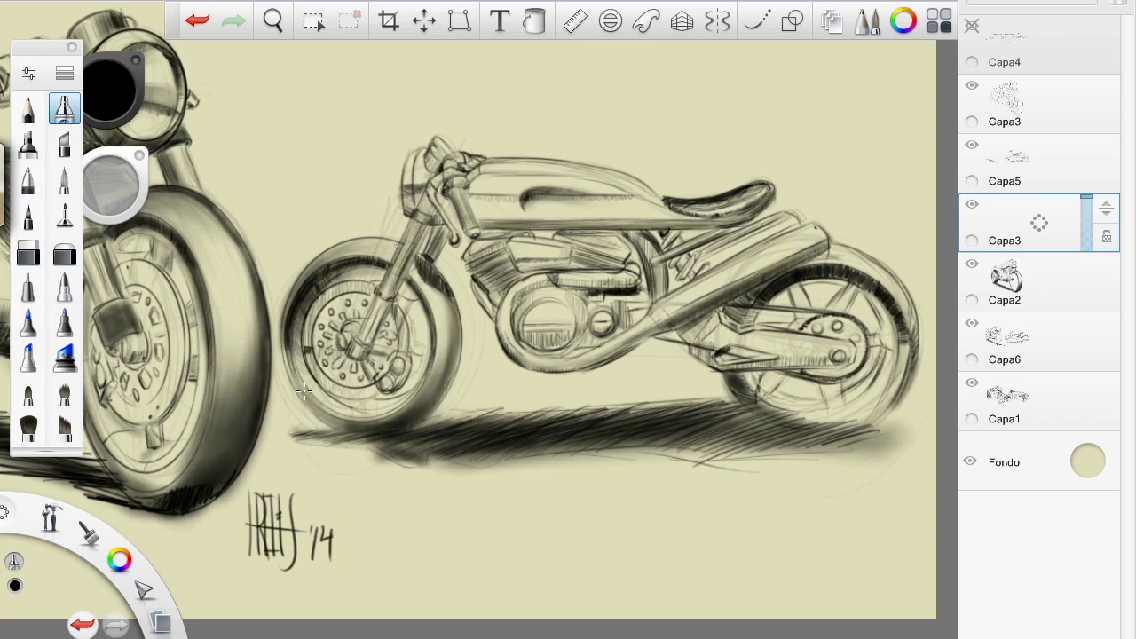
{"action": "left_click_drag", "start_coordinate": [337, 342], "coordinate": [293, 422]}
{"action": "left_click_drag", "start_coordinate": [390, 241], "coordinate": [302, 286]}
{"action": "mouse_move", "coordinate": [396, 289]}
{"action": "left_mouse_down"}
{"action": "mouse_move", "coordinate": [355, 355]}
{"action": "mouse_move", "coordinate": [339, 361]}
{"action": "left_mouse_up"}
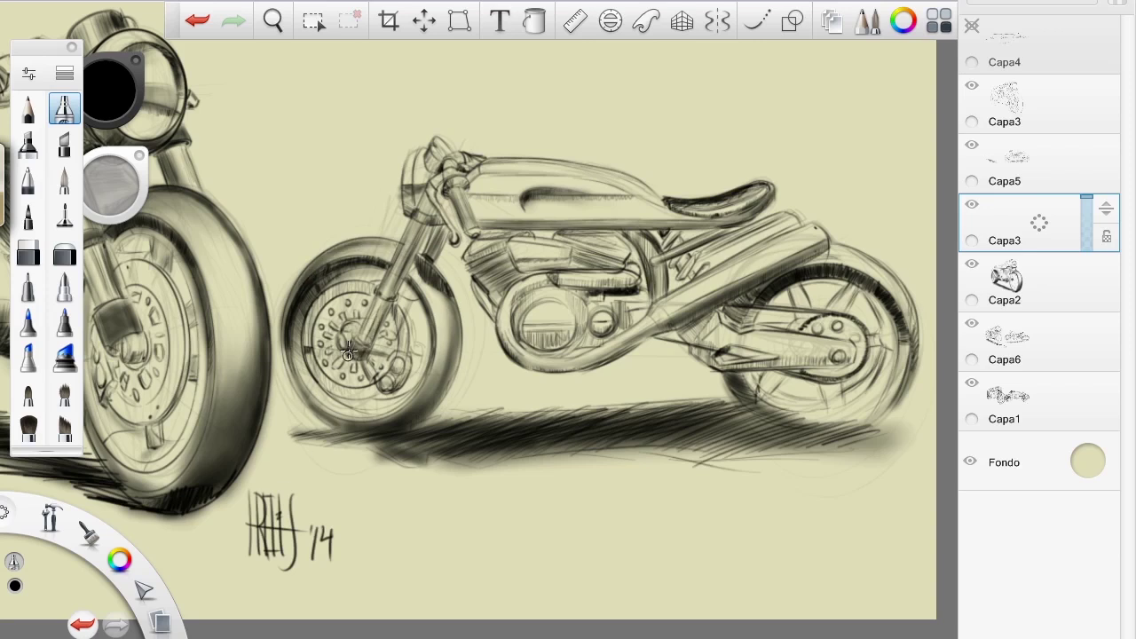
- Airbrush shading onto the right motorcycle's swingarm and its rear pivot area
{"action": "mouse_move", "coordinate": [693, 350]}
{"action": "left_mouse_down"}
{"action": "mouse_move", "coordinate": [837, 365]}
{"action": "mouse_move", "coordinate": [740, 351]}
{"action": "left_mouse_up"}
{"action": "mouse_move", "coordinate": [726, 304]}
{"action": "left_mouse_down"}
{"action": "mouse_move", "coordinate": [686, 335]}
{"action": "mouse_move", "coordinate": [853, 372]}
{"action": "left_mouse_up"}
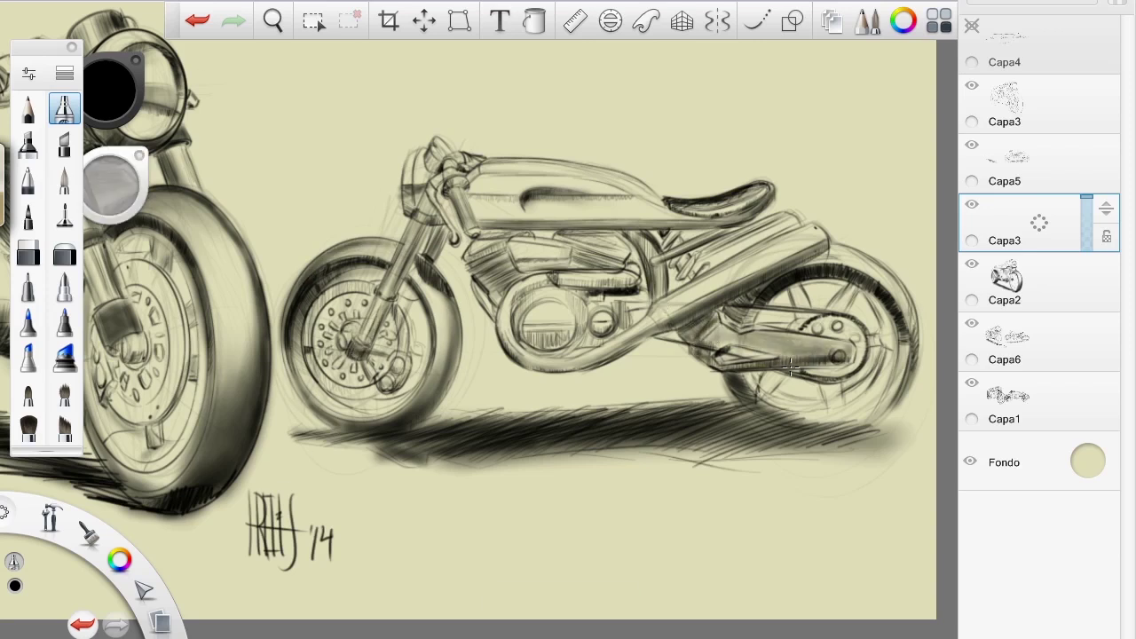
{"action": "left_click_drag", "start_coordinate": [698, 317], "coordinate": [744, 353]}
{"action": "left_click_drag", "start_coordinate": [768, 348], "coordinate": [863, 320]}
- Shade the right motorcycle's rear rim and darken the outer edge of its rear tire with the airbrush
{"action": "left_click_drag", "start_coordinate": [816, 396], "coordinate": [839, 385]}
{"action": "left_click_drag", "start_coordinate": [786, 300], "coordinate": [859, 286]}
{"action": "mouse_move", "coordinate": [883, 333]}
{"action": "left_mouse_down"}
{"action": "mouse_move", "coordinate": [765, 282]}
{"action": "mouse_move", "coordinate": [905, 364]}
{"action": "mouse_move", "coordinate": [801, 444]}
{"action": "left_mouse_up"}
{"action": "left_click_drag", "start_coordinate": [920, 348], "coordinate": [813, 271]}
{"action": "left_click_drag", "start_coordinate": [914, 307], "coordinate": [883, 404]}
- Airbrush shading onto the right motorcycle's round engine covers, bottom pipe and upper exhaust
{"action": "mouse_move", "coordinate": [568, 330]}
{"action": "left_mouse_down"}
{"action": "mouse_move", "coordinate": [520, 350]}
{"action": "mouse_move", "coordinate": [623, 346]}
{"action": "left_mouse_up"}
{"action": "mouse_move", "coordinate": [517, 279]}
{"action": "left_mouse_down"}
{"action": "mouse_move", "coordinate": [555, 301]}
{"action": "mouse_move", "coordinate": [556, 322]}
{"action": "left_mouse_up"}
{"action": "left_click_drag", "start_coordinate": [513, 373], "coordinate": [655, 328]}
{"action": "left_click_drag", "start_coordinate": [791, 218], "coordinate": [691, 277]}
{"action": "left_click_drag", "start_coordinate": [765, 243], "coordinate": [685, 276]}
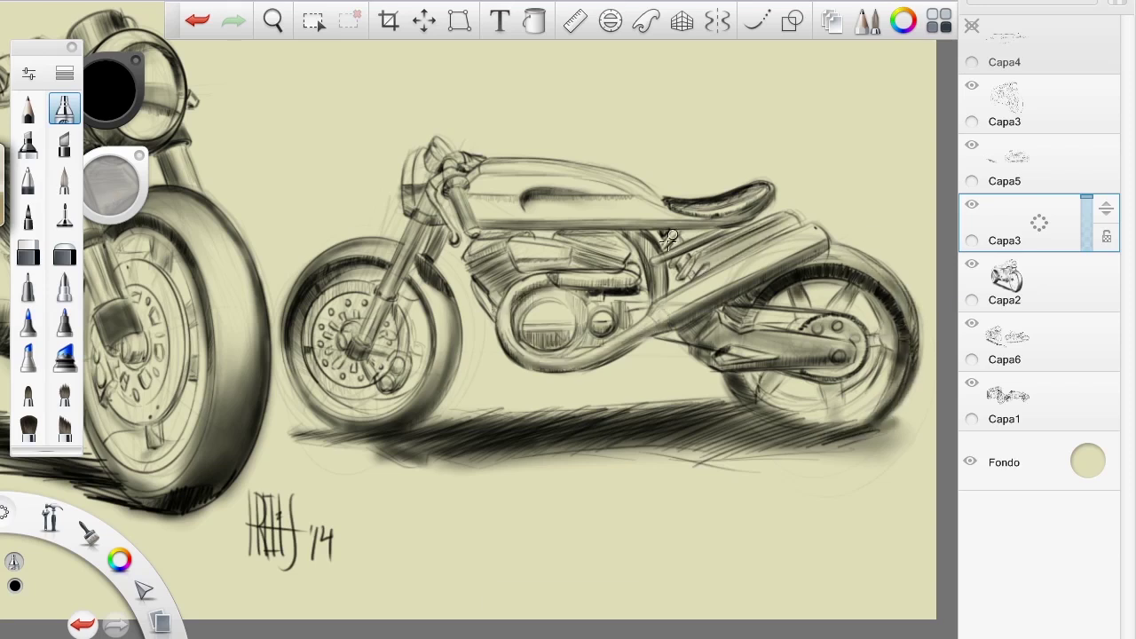
- Airbrush darker tones onto the right motorcycle's engine cylinder and the parts directly under the tank
{"action": "left_click_drag", "start_coordinate": [552, 257], "coordinate": [508, 270]}
{"action": "left_click_drag", "start_coordinate": [626, 236], "coordinate": [563, 265]}
{"action": "mouse_move", "coordinate": [517, 252]}
{"action": "left_mouse_down"}
{"action": "mouse_move", "coordinate": [479, 268]}
{"action": "mouse_move", "coordinate": [476, 284]}
{"action": "left_mouse_up"}
{"action": "left_click_drag", "start_coordinate": [506, 240], "coordinate": [463, 261]}
{"action": "left_click_drag", "start_coordinate": [516, 279], "coordinate": [489, 298]}
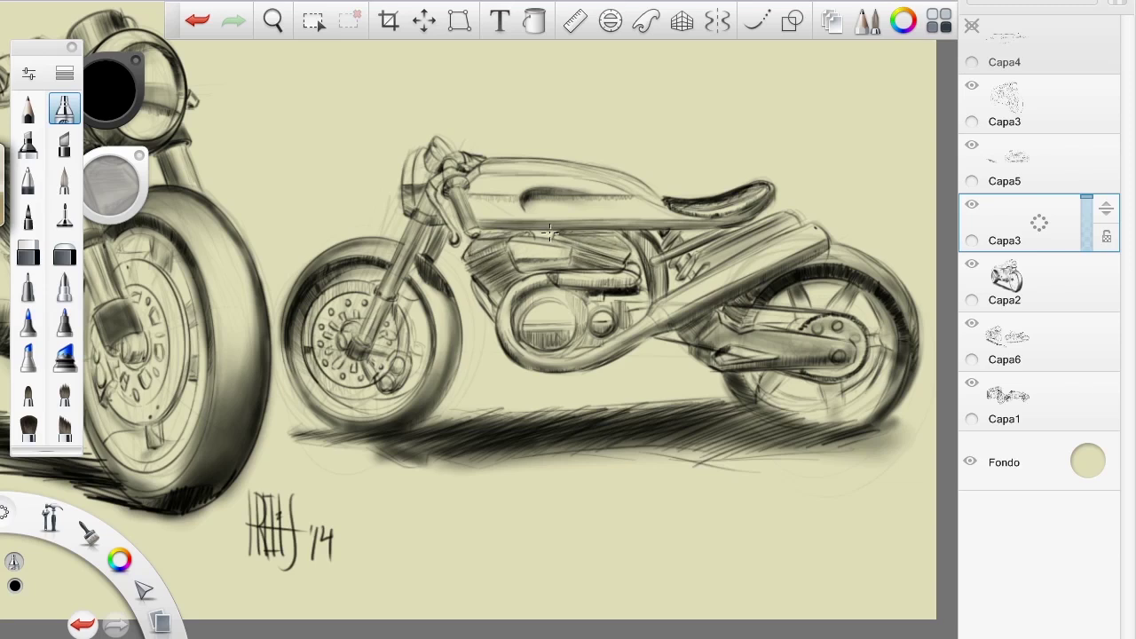
- Airbrush soft shading along the side and upper surface of the right motorcycle's fuel tank
{"action": "left_click_drag", "start_coordinate": [490, 196], "coordinate": [641, 202]}
{"action": "left_click_drag", "start_coordinate": [475, 215], "coordinate": [635, 202]}
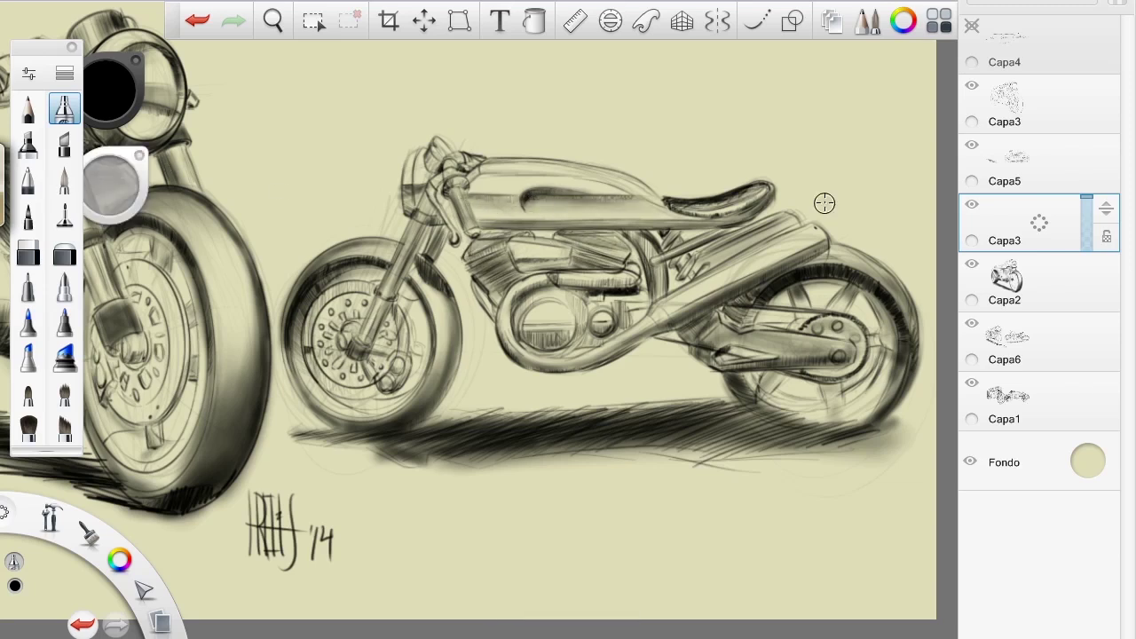
{"action": "left_click_drag", "start_coordinate": [470, 185], "coordinate": [639, 165]}
- Airbrush the right motorcycle's exhaust pipe and lift a highlight along it with the soft eraser
{"action": "left_click_drag", "start_coordinate": [825, 232], "coordinate": [635, 330]}
{"action": "left_click", "coordinate": [64, 252]}
{"action": "left_click_drag", "start_coordinate": [795, 247], "coordinate": [690, 295]}
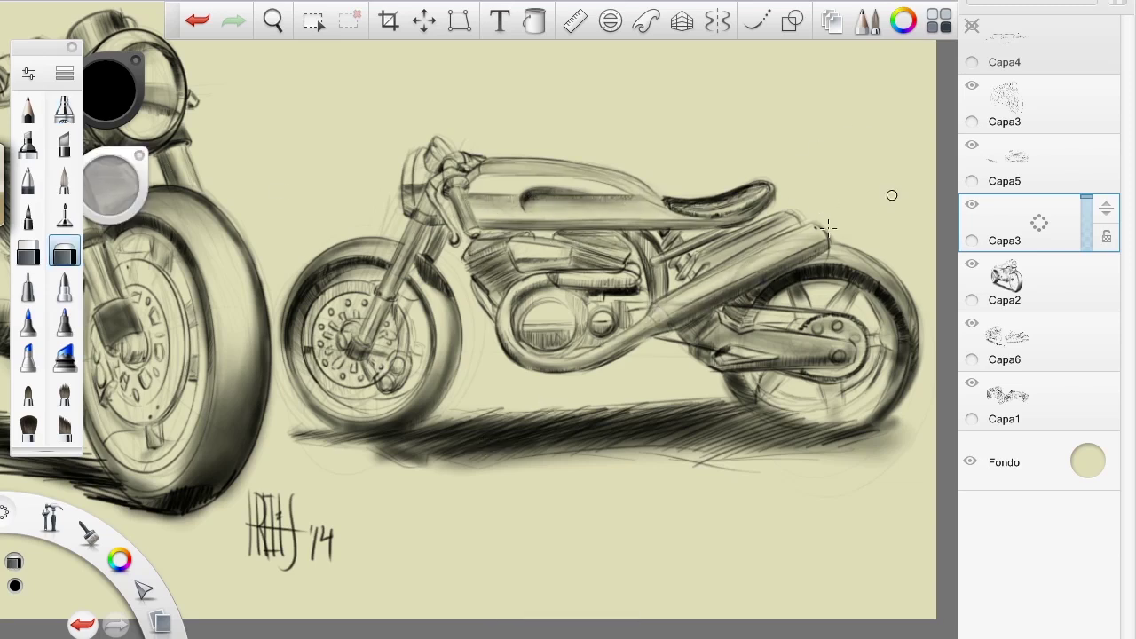
- Airbrush soft shading around the upper edge of the right motorcycle's round engine cover
{"action": "left_click", "coordinate": [64, 107]}
{"action": "left_click_drag", "start_coordinate": [572, 307], "coordinate": [592, 330]}
{"action": "left_click_drag", "start_coordinate": [537, 296], "coordinate": [514, 319]}
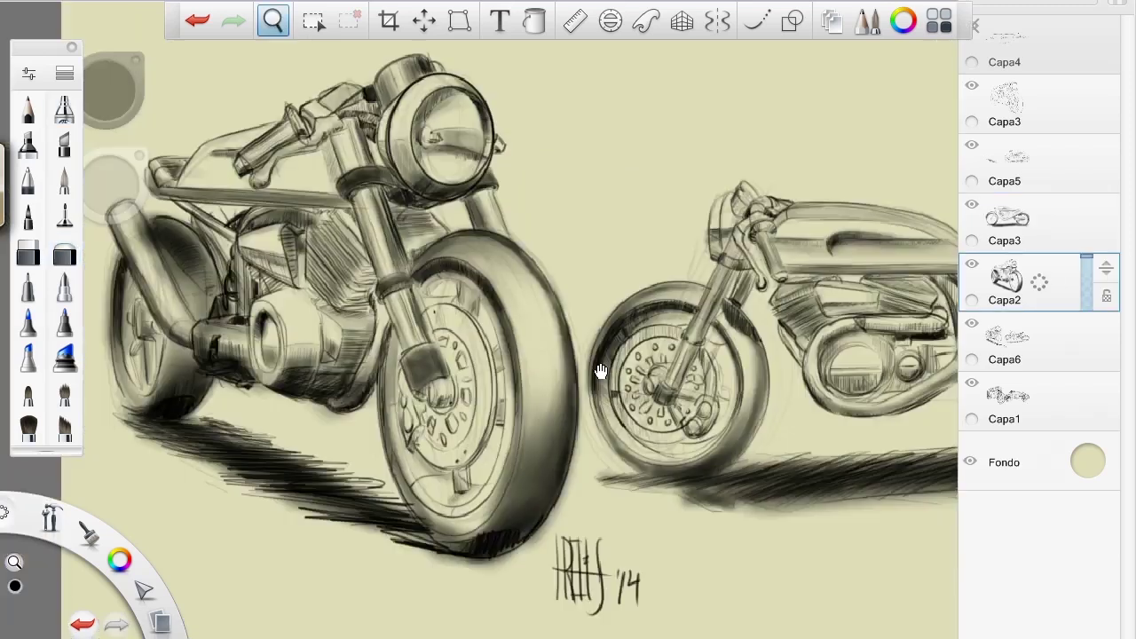
- Clean stray shading from the outer edges of the left motorcycle's front tyre and the right motorcycle's rear tyre with the hard eraser
{"action": "left_click", "coordinate": [28, 254]}
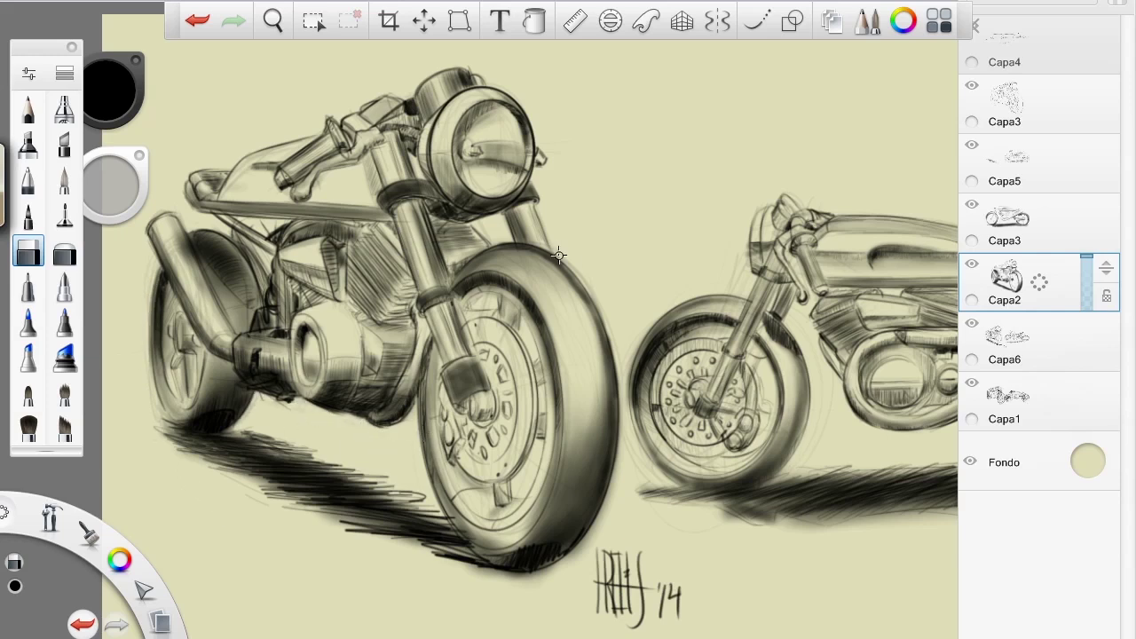
{"action": "left_click_drag", "start_coordinate": [608, 500], "coordinate": [461, 607]}
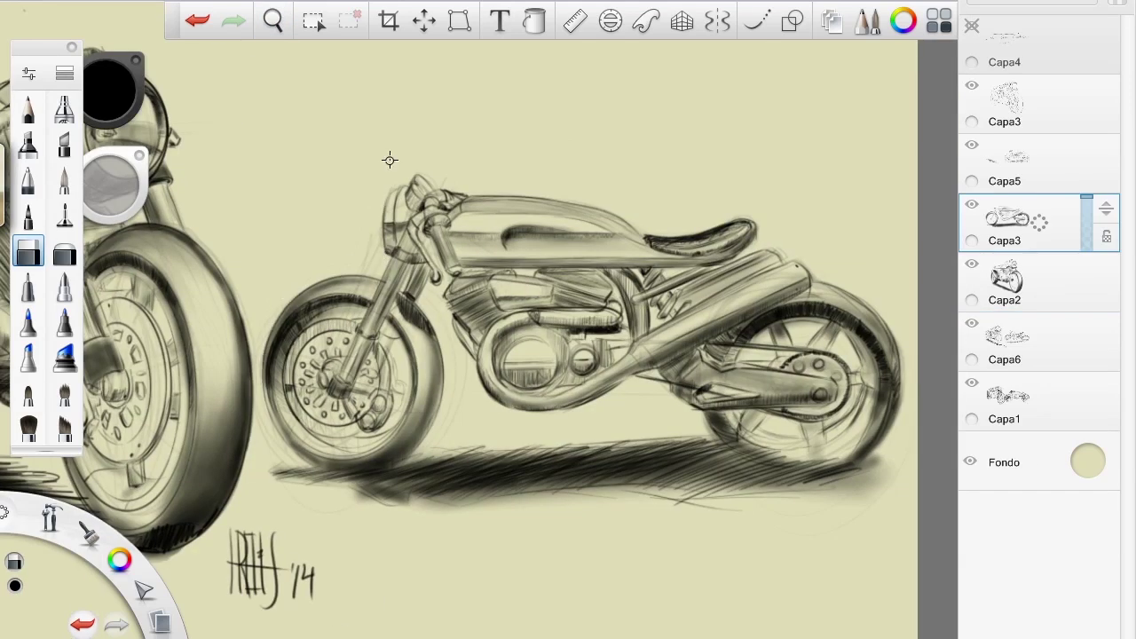
{"action": "left_click_drag", "start_coordinate": [901, 349], "coordinate": [881, 450]}
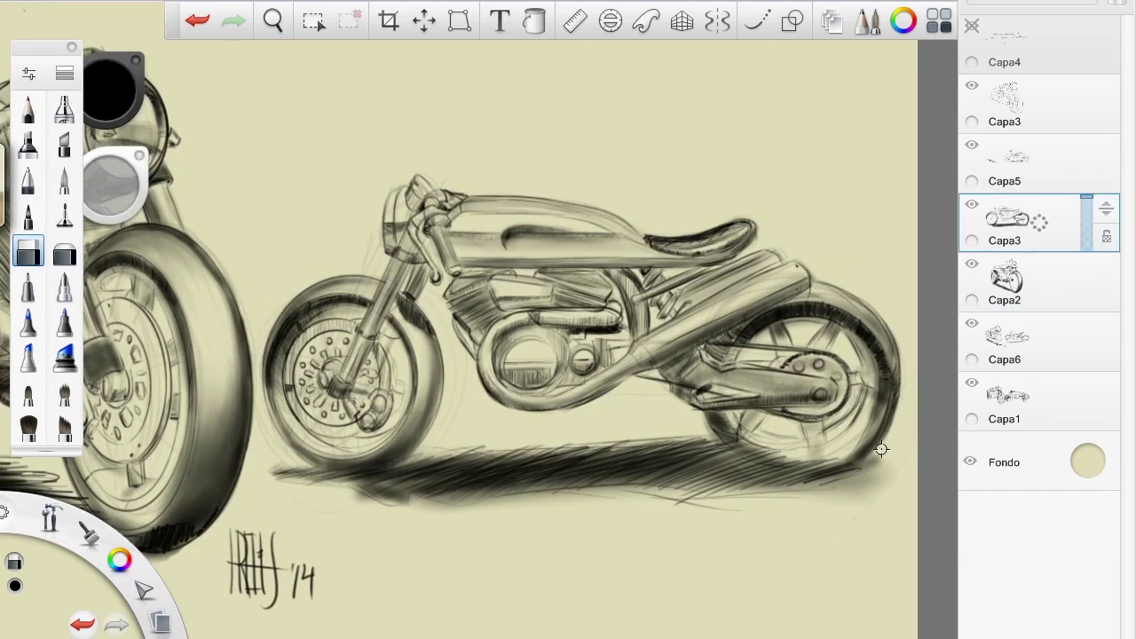
- On a new layer, select a rectangle around the right motorcycle's lower half and airbrush a black gradient fading downward inside it
{"action": "left_click_drag", "start_coordinate": [387, 277], "coordinate": [560, 380]}
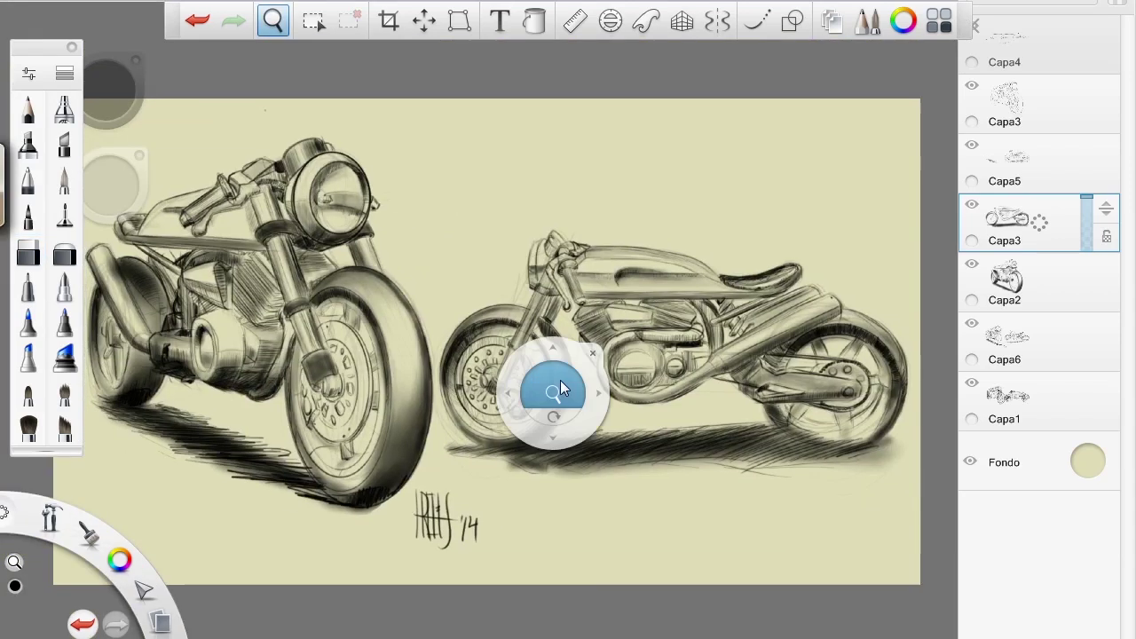
{"action": "key", "text": "ctrl+shift+n"}
{"action": "key", "text": "m"}
{"action": "left_click_drag", "start_coordinate": [435, 313], "coordinate": [888, 469]}
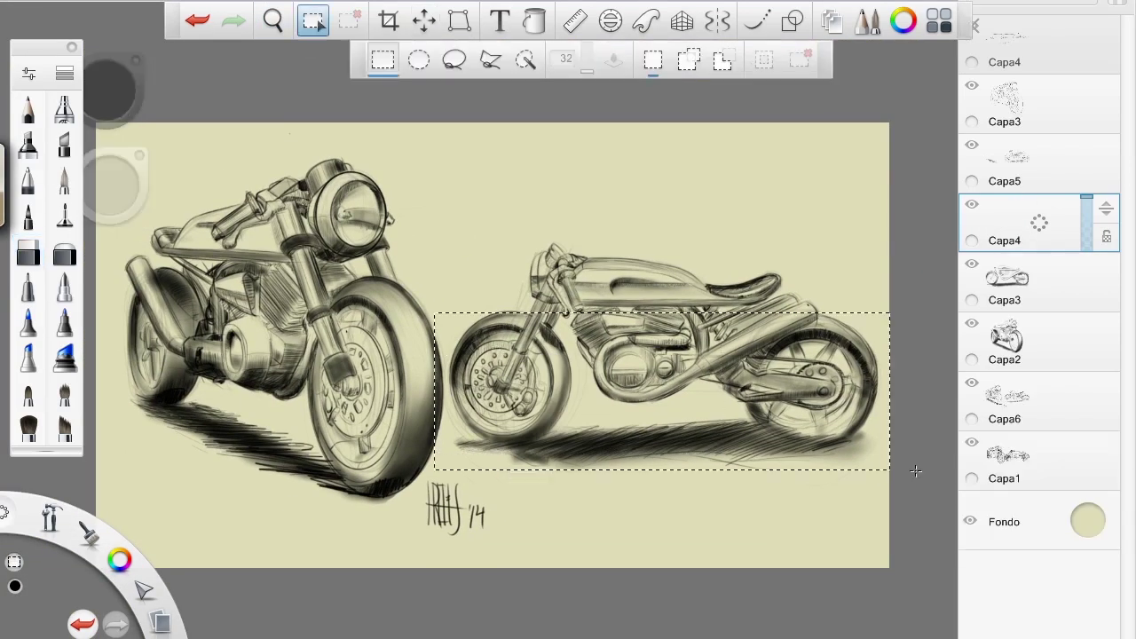
{"action": "left_click", "coordinate": [64, 108]}
{"action": "left_click_drag", "start_coordinate": [870, 338], "coordinate": [366, 355]}
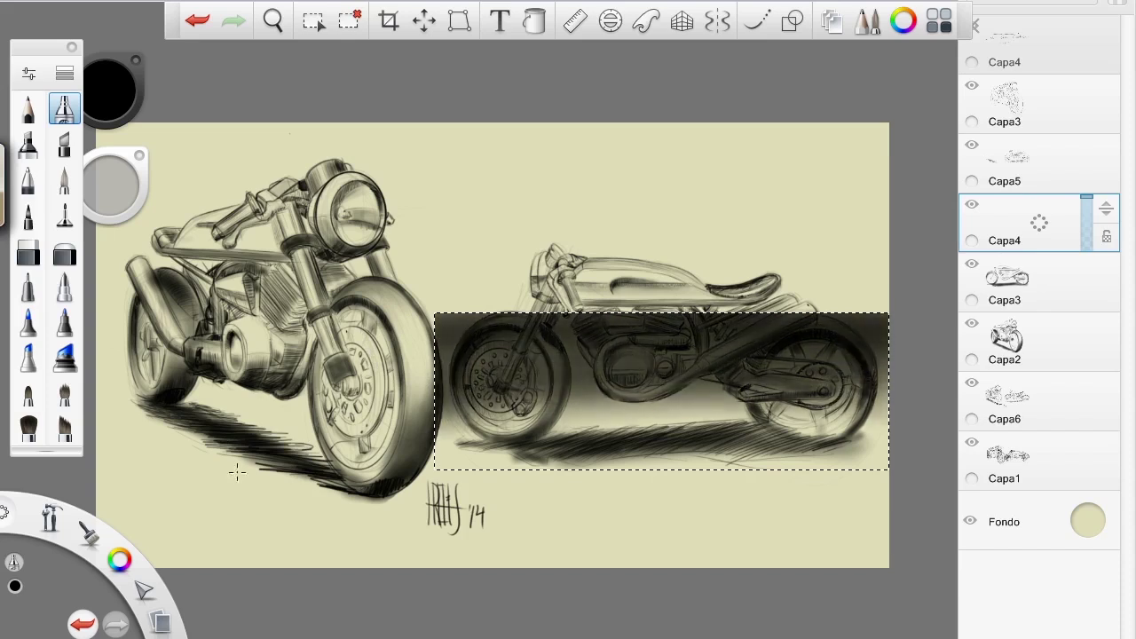
- Move the gradient layer below Capa6, erase the gradient over the right motorcycle's wheels, engine and exhaust, and clear the selection
{"action": "mouse_move", "coordinate": [1106, 209]}
{"action": "left_mouse_down"}
{"action": "mouse_move", "coordinate": [1098, 410]}
{"action": "mouse_move", "coordinate": [1106, 387]}
{"action": "left_mouse_up"}
{"action": "left_click", "coordinate": [28, 253]}
{"action": "mouse_move", "coordinate": [453, 390]}
{"action": "left_mouse_down"}
{"action": "mouse_move", "coordinate": [497, 324]}
{"action": "mouse_move", "coordinate": [563, 373]}
{"action": "mouse_move", "coordinate": [648, 395]}
{"action": "mouse_move", "coordinate": [799, 372]}
{"action": "mouse_move", "coordinate": [825, 390]}
{"action": "mouse_move", "coordinate": [735, 390]}
{"action": "mouse_move", "coordinate": [825, 360]}
{"action": "mouse_move", "coordinate": [851, 390]}
{"action": "mouse_move", "coordinate": [863, 381]}
{"action": "left_mouse_up"}
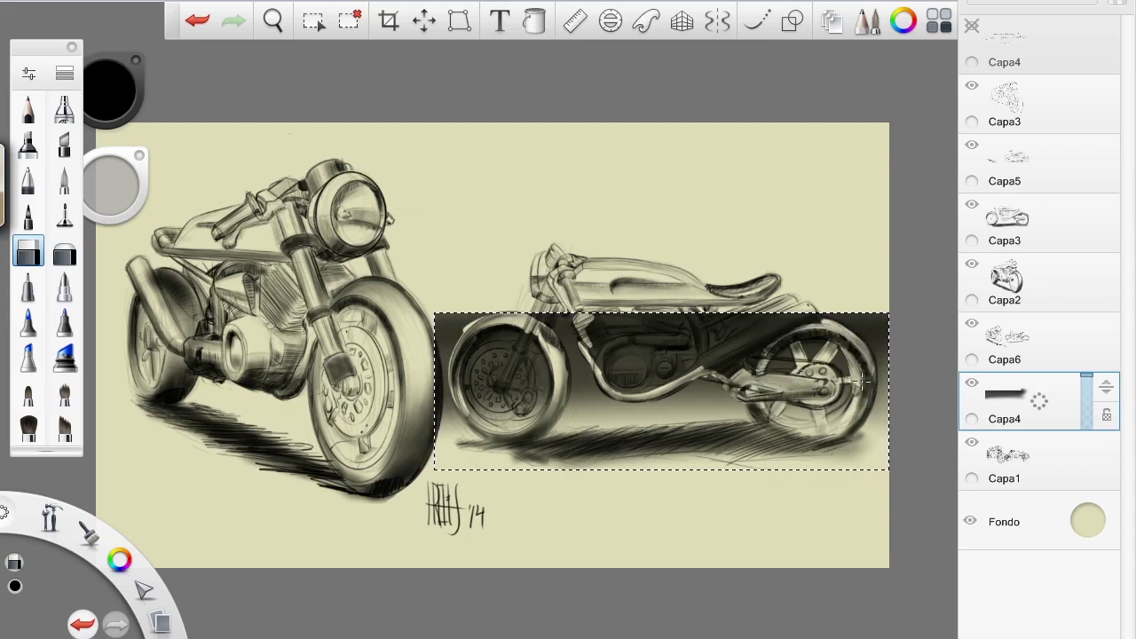
{"action": "mouse_move", "coordinate": [751, 373]}
{"action": "left_mouse_down"}
{"action": "mouse_move", "coordinate": [720, 330]}
{"action": "mouse_move", "coordinate": [739, 321]}
{"action": "mouse_move", "coordinate": [710, 344]}
{"action": "mouse_move", "coordinate": [711, 359]}
{"action": "left_mouse_up"}
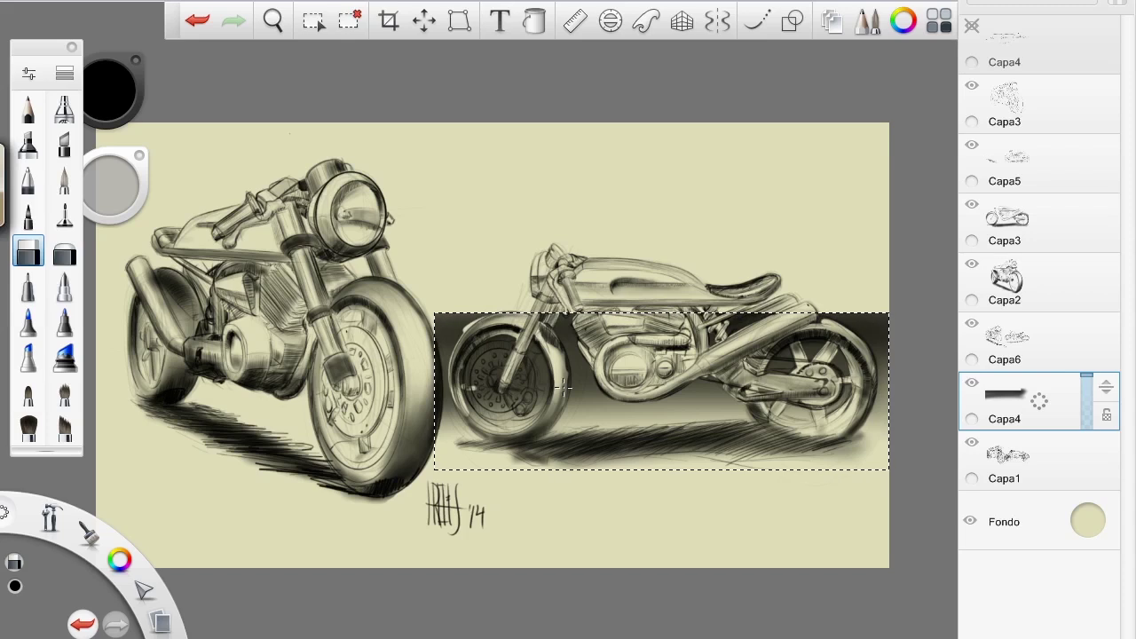
{"action": "left_click_drag", "start_coordinate": [519, 369], "coordinate": [457, 398]}
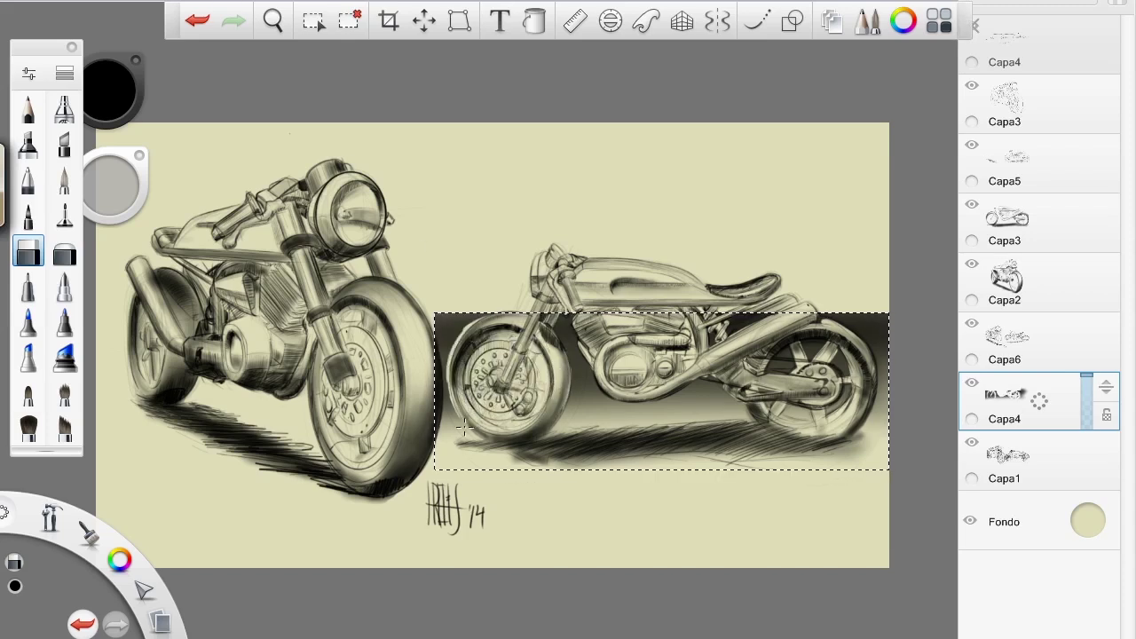
{"action": "key", "text": "m"}
{"action": "left_click", "coordinate": [497, 276]}
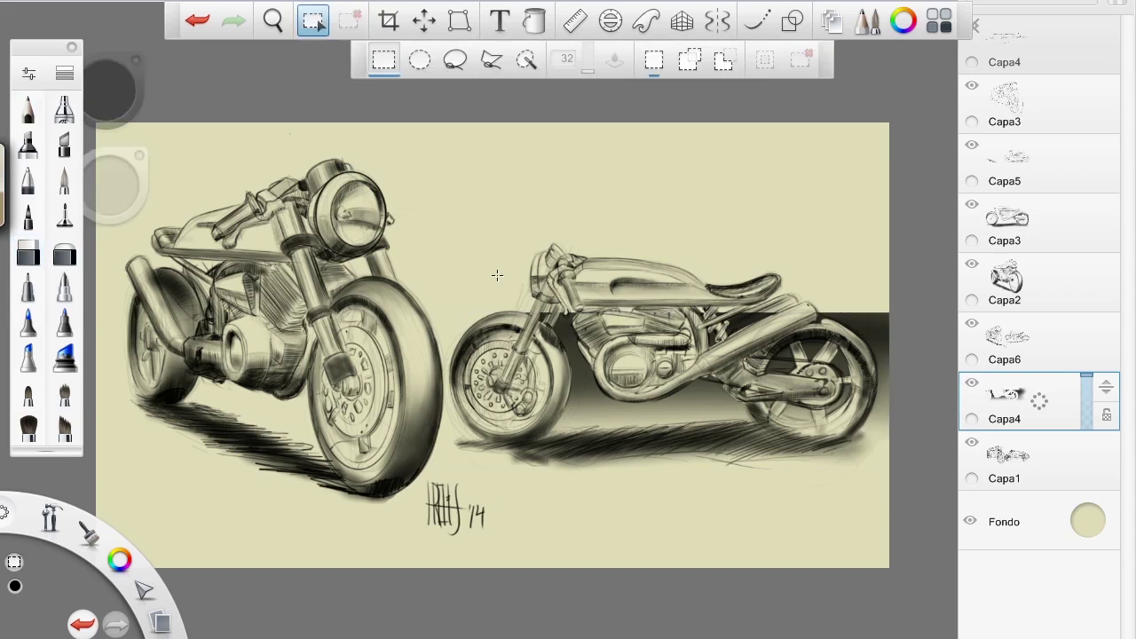
- On a new layer, select a rectangular band behind the left motorcycle and airbrush a dark gradient fading downward inside it
{"action": "mouse_move", "coordinate": [97, 241]}
{"action": "left_mouse_down"}
{"action": "mouse_move", "coordinate": [450, 507]}
{"action": "mouse_move", "coordinate": [454, 328]}
{"action": "left_mouse_up"}
{"action": "key", "text": "b"}
{"action": "key", "text": "e"}
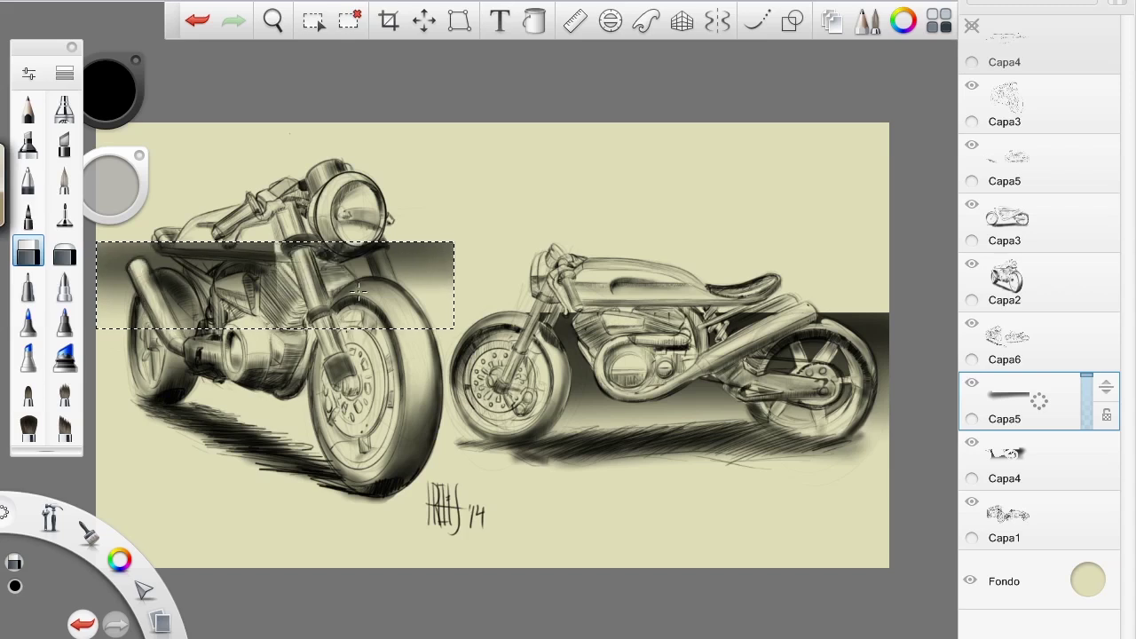
- Erase the gradient where it covers the left motorcycle's seat, engine, exhaust and rear wheel, and clear the selection
{"action": "mouse_move", "coordinate": [114, 184]}
{"action": "left_mouse_down"}
{"action": "mouse_move", "coordinate": [107, 228]}
{"action": "mouse_move", "coordinate": [189, 253]}
{"action": "left_mouse_up"}
{"action": "mouse_move", "coordinate": [266, 251]}
{"action": "left_mouse_down"}
{"action": "mouse_move", "coordinate": [246, 273]}
{"action": "mouse_move", "coordinate": [247, 299]}
{"action": "left_mouse_up"}
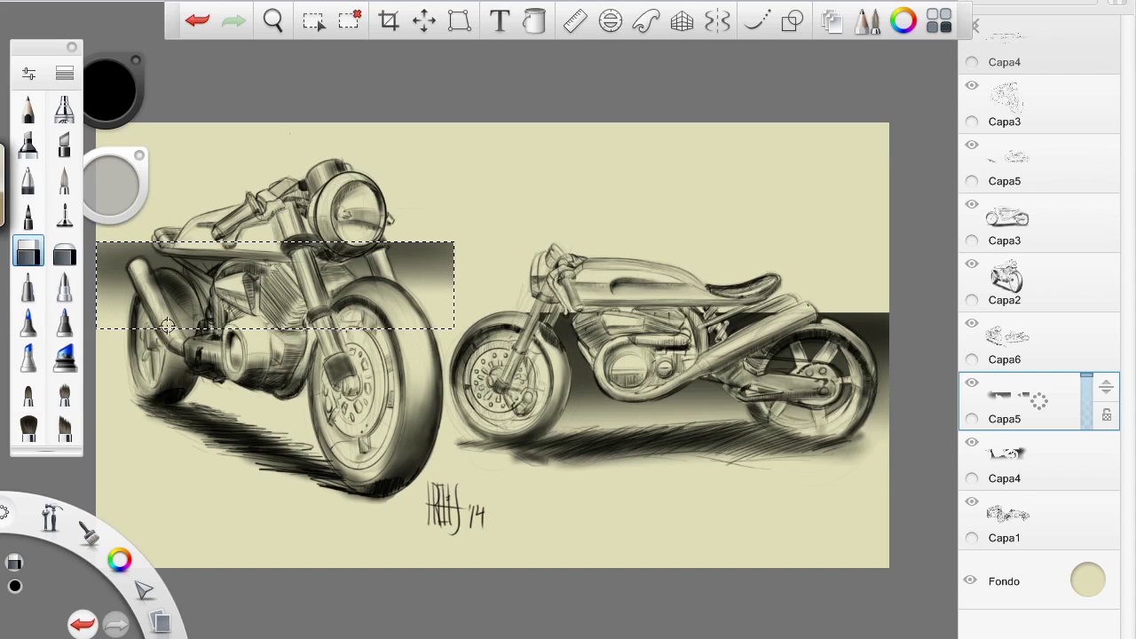
{"action": "key", "text": "ctrl+z"}
{"action": "key", "text": "ctrl+y"}
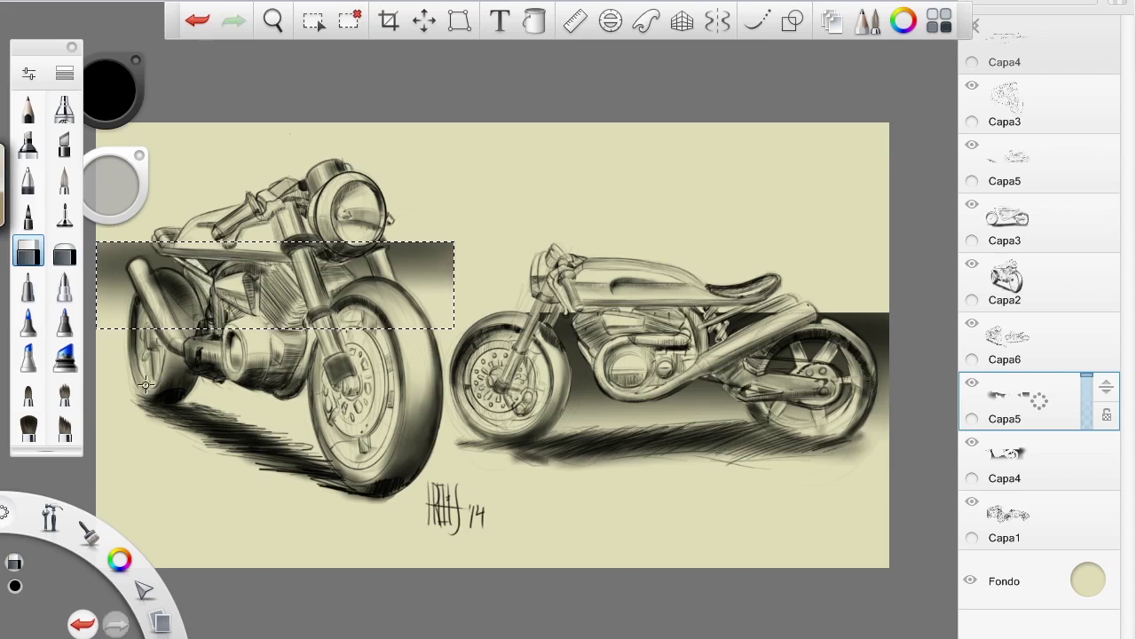
{"action": "left_click", "coordinate": [64, 254]}
{"action": "key", "text": "ctrl+d"}
- On layer Capa2, lift a soft highlight along the left motorcycle's exhaust pipe with the soft eraser
{"action": "key", "text": "m"}
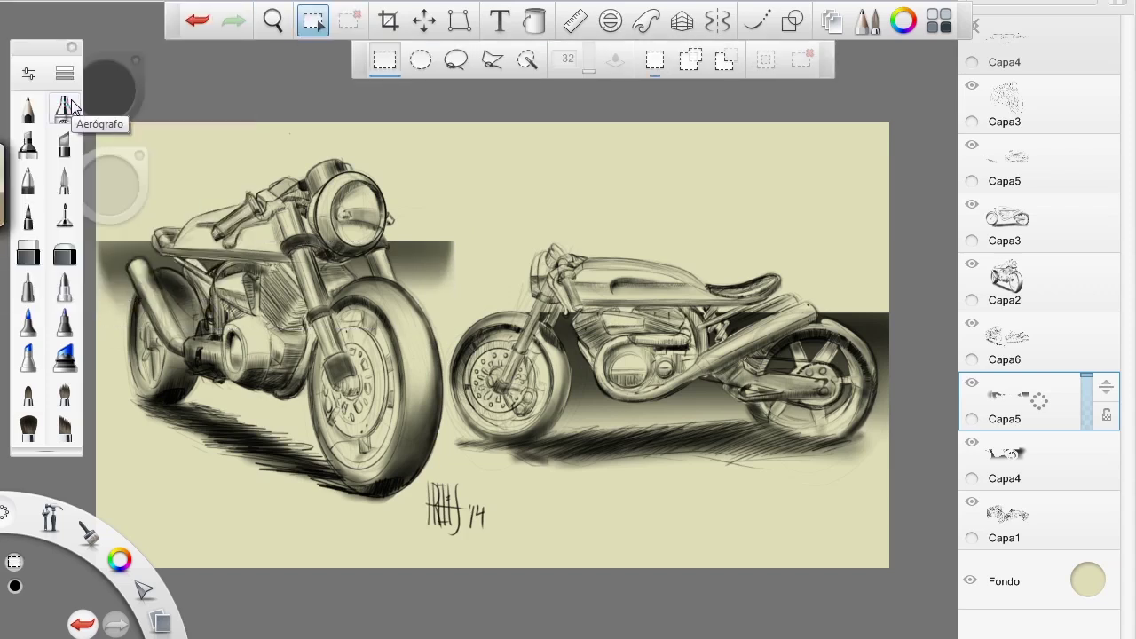
{"action": "scroll", "coordinate": [133, 230], "scroll_direction": "up", "scroll_amount": 3}
{"action": "left_click", "coordinate": [1007, 279]}
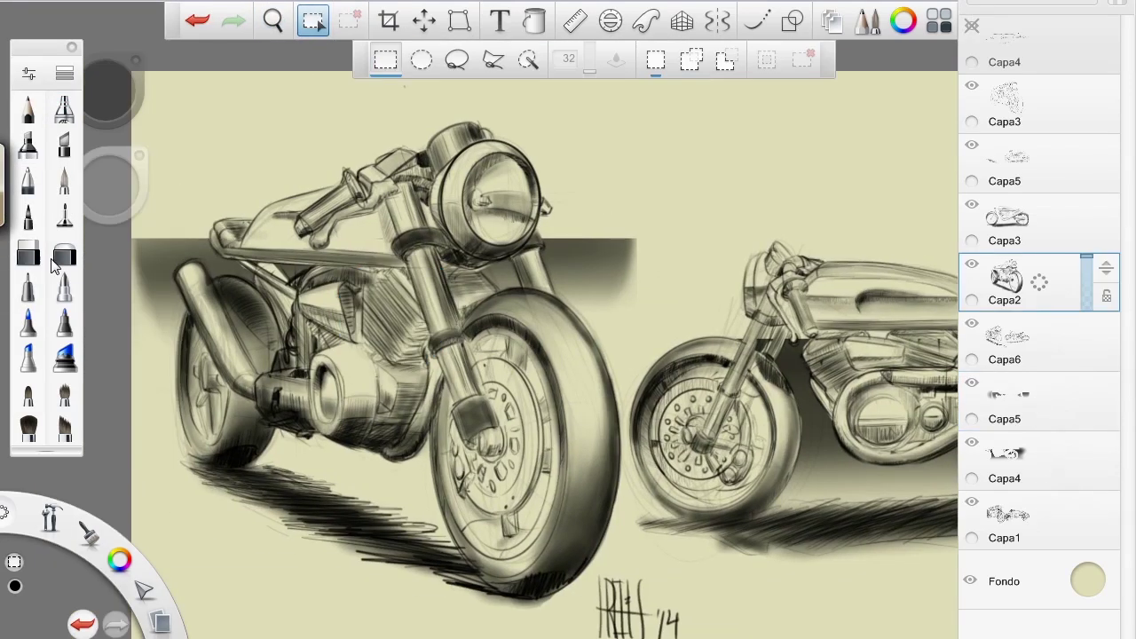
{"action": "left_click", "coordinate": [28, 252]}
{"action": "left_click_drag", "start_coordinate": [191, 280], "coordinate": [240, 355]}
{"action": "left_click", "coordinate": [197, 20]}
{"action": "left_click", "coordinate": [64, 255]}
{"action": "left_click_drag", "start_coordinate": [186, 277], "coordinate": [229, 335]}
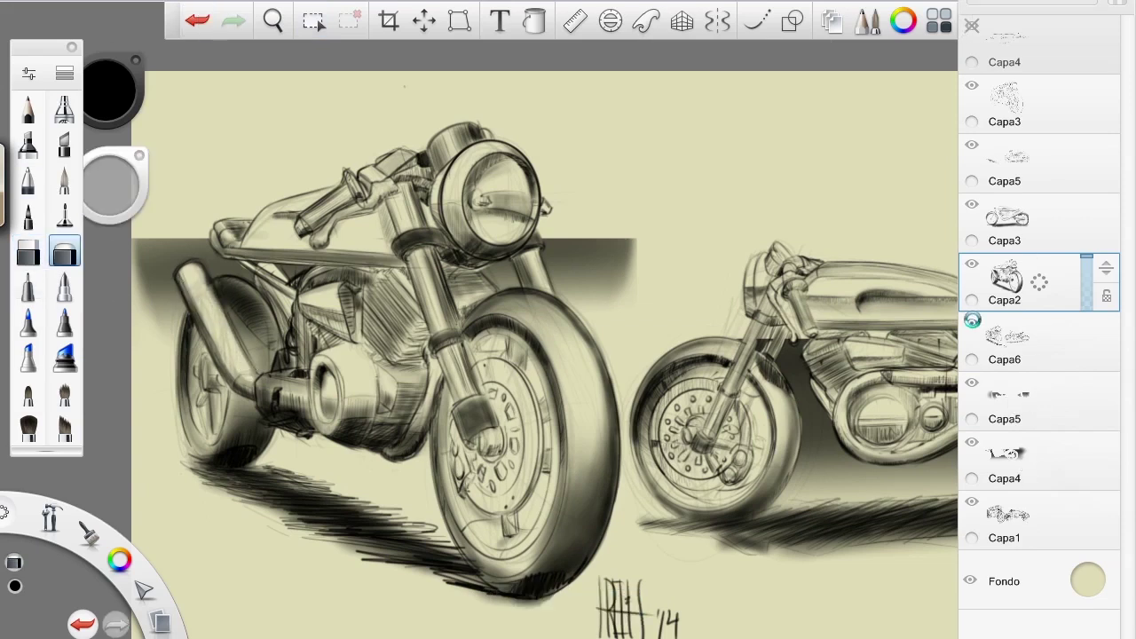
- On a new layer above the background gradients, colour the left motorcycle's fuel tank dark green with the chisel marker
{"action": "left_click", "coordinate": [971, 320]}
{"action": "left_click", "coordinate": [28, 355]}
{"action": "left_click", "coordinate": [110, 89]}
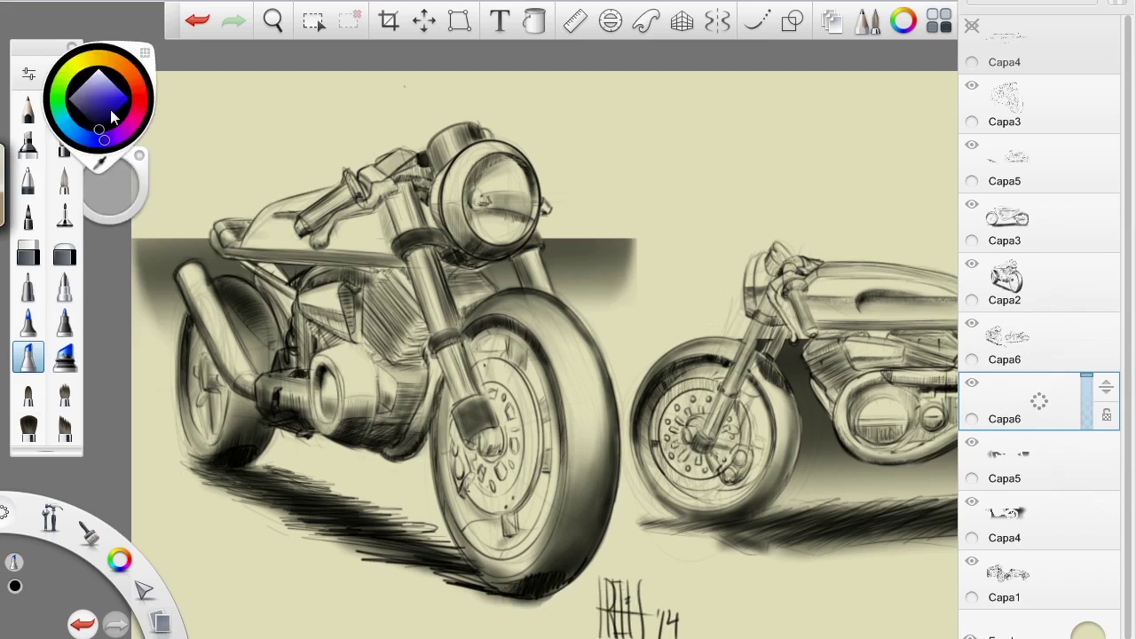
{"action": "left_click", "coordinate": [99, 111]}
{"action": "left_click", "coordinate": [124, 97]}
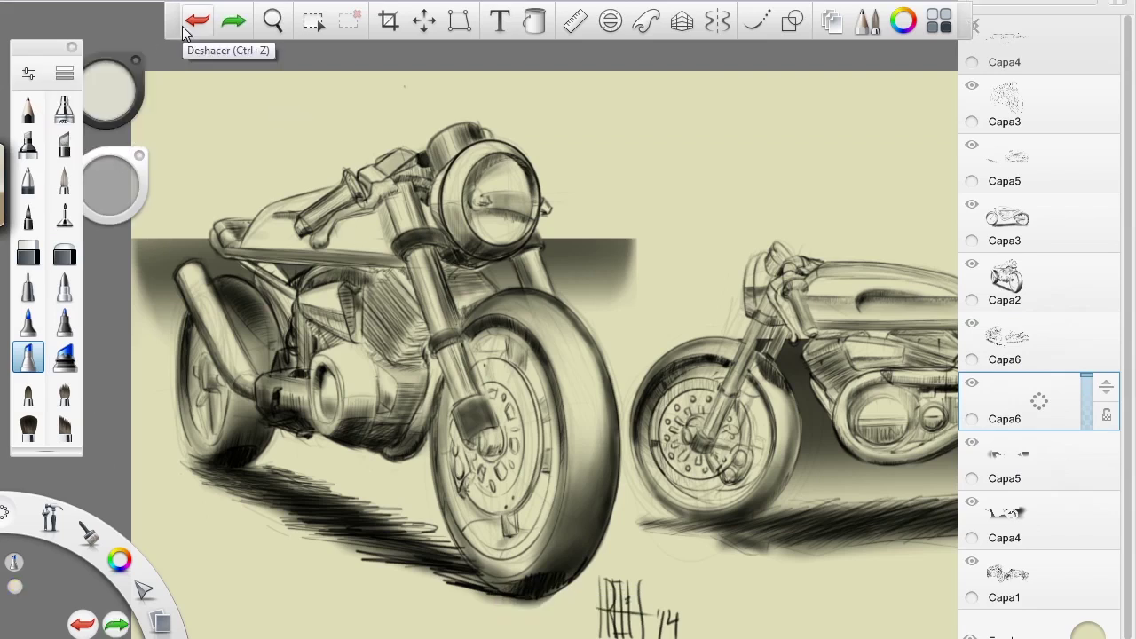
{"action": "left_click", "coordinate": [110, 89]}
{"action": "left_click", "coordinate": [58, 105]}
{"action": "left_click", "coordinate": [94, 115]}
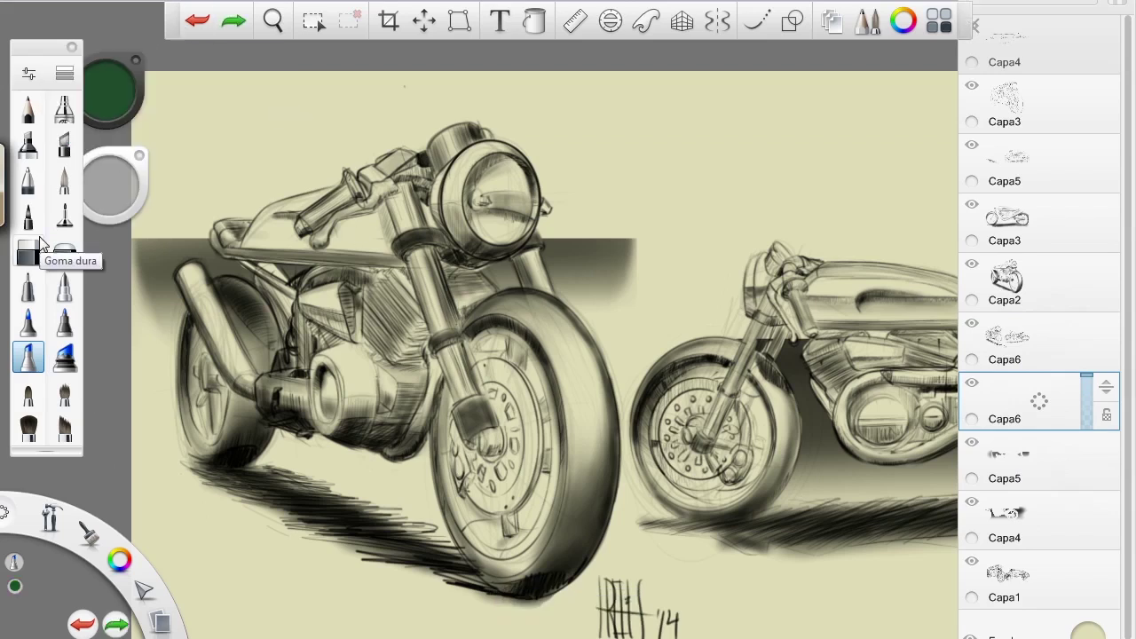
{"action": "mouse_move", "coordinate": [258, 238]}
{"action": "left_mouse_down"}
{"action": "mouse_move", "coordinate": [371, 227]}
{"action": "mouse_move", "coordinate": [257, 241]}
{"action": "mouse_move", "coordinate": [443, 200]}
{"action": "mouse_move", "coordinate": [266, 237]}
{"action": "mouse_move", "coordinate": [266, 205]}
{"action": "left_mouse_up"}
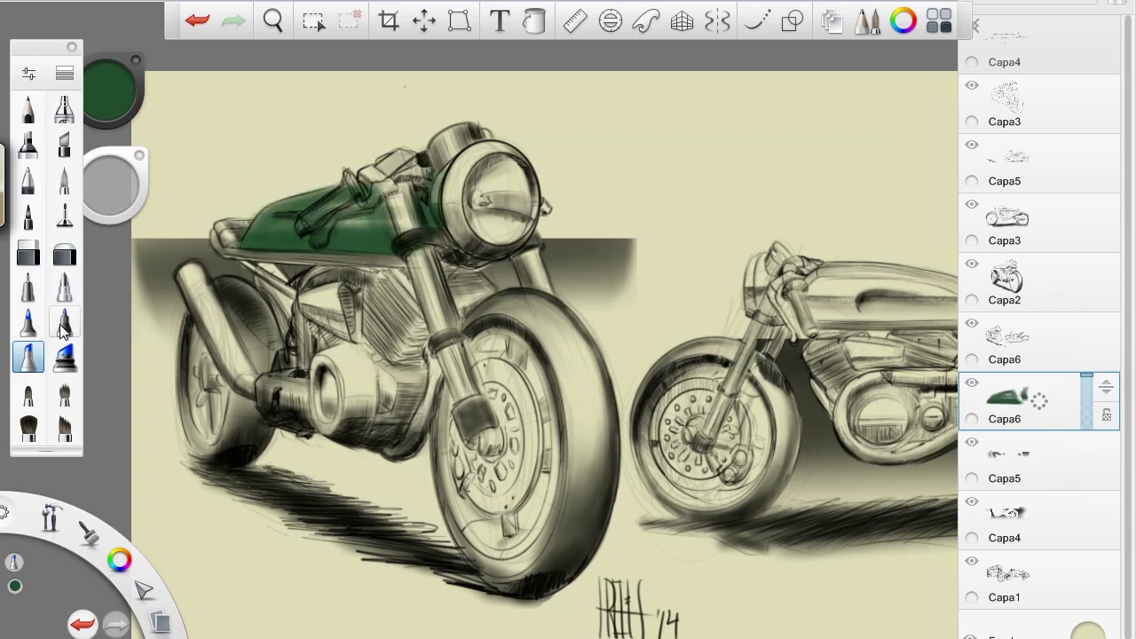
- Remove the green colour from the left motorcycle's handlebar grip, lever and fork with the hard eraser
{"action": "left_click", "coordinate": [28, 322]}
{"action": "left_click", "coordinate": [28, 255]}
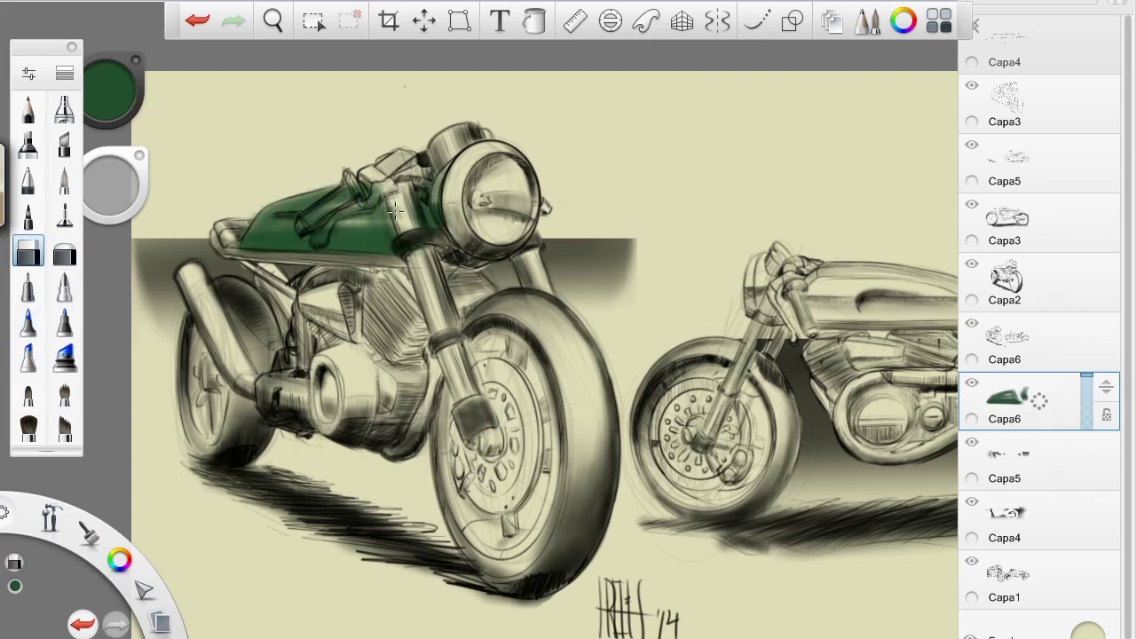
{"action": "mouse_move", "coordinate": [319, 239]}
{"action": "left_mouse_down"}
{"action": "mouse_move", "coordinate": [378, 190]}
{"action": "mouse_move", "coordinate": [319, 218]}
{"action": "mouse_move", "coordinate": [364, 182]}
{"action": "mouse_move", "coordinate": [425, 201]}
{"action": "mouse_move", "coordinate": [333, 226]}
{"action": "mouse_move", "coordinate": [335, 194]}
{"action": "left_mouse_up"}
- On another new layer, lay straight black marker strokes down the left motorcycle's front fork tube using the ruler
{"action": "key", "text": "ctrl+shift+n"}
{"action": "left_click_drag", "start_coordinate": [109, 89], "coordinate": [105, 124]}
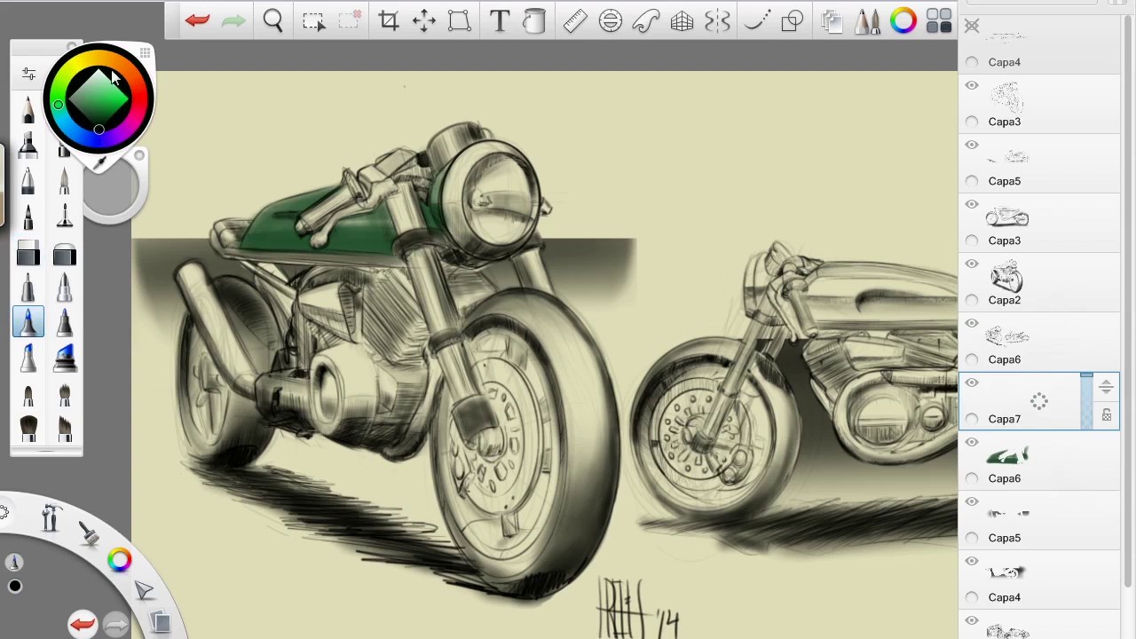
{"action": "left_click", "coordinate": [27, 319]}
{"action": "left_click_drag", "start_coordinate": [110, 186], "coordinate": [151, 130]}
{"action": "left_click", "coordinate": [574, 20]}
{"action": "mouse_move", "coordinate": [376, 304]}
{"action": "left_mouse_down"}
{"action": "mouse_move", "coordinate": [414, 313]}
{"action": "mouse_move", "coordinate": [399, 303]}
{"action": "left_mouse_up"}
{"action": "left_click_drag", "start_coordinate": [390, 186], "coordinate": [435, 337]}
{"action": "key", "text": "r"}
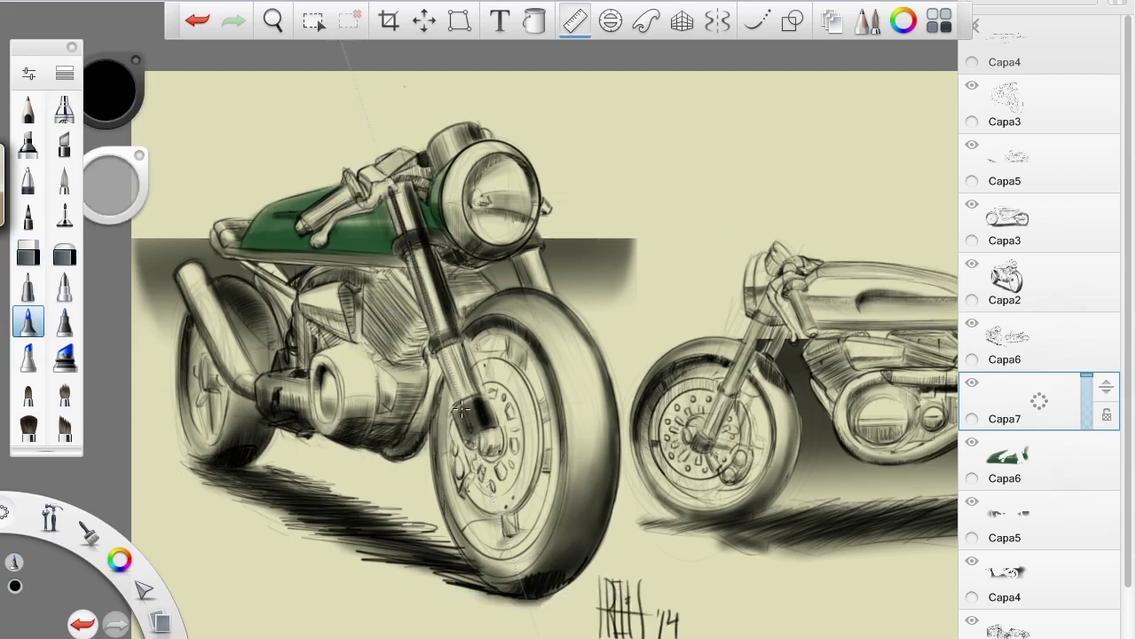
- Fill the bottom of the left motorcycle's near fork leg with black marker and add strokes along its tube
{"action": "mouse_move", "coordinate": [455, 400]}
{"action": "left_mouse_down"}
{"action": "mouse_move", "coordinate": [483, 444]}
{"action": "mouse_move", "coordinate": [495, 434]}
{"action": "mouse_move", "coordinate": [461, 395]}
{"action": "left_mouse_up"}
{"action": "left_click_drag", "start_coordinate": [486, 433], "coordinate": [454, 392]}
{"action": "left_click_drag", "start_coordinate": [470, 390], "coordinate": [449, 333]}
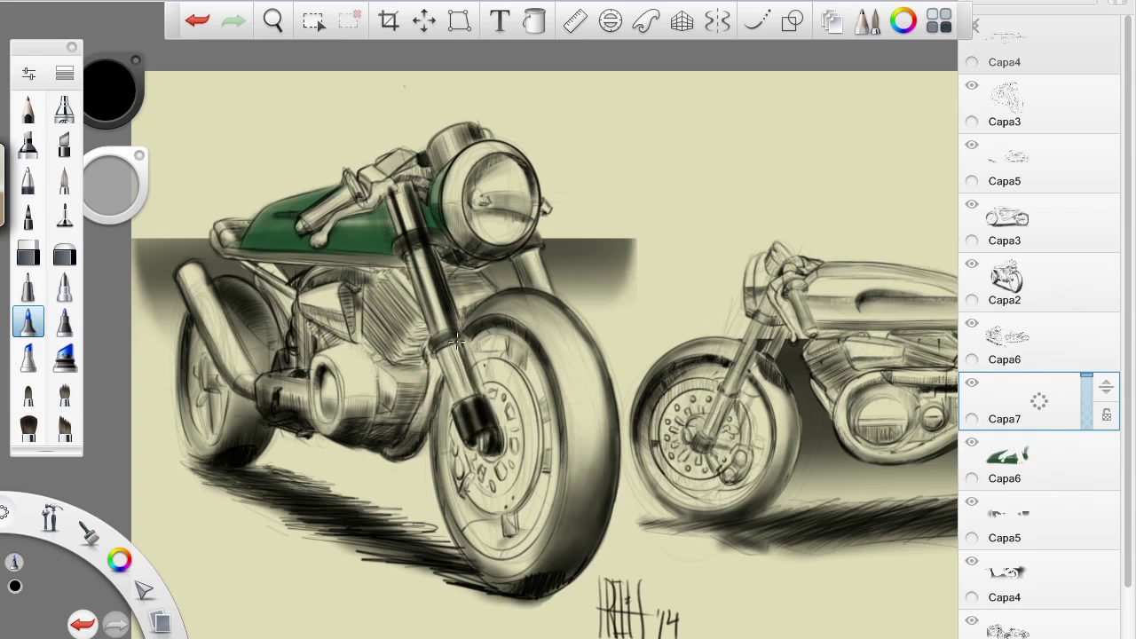
{"action": "left_click_drag", "start_coordinate": [414, 262], "coordinate": [434, 344]}
- Lighten the marker colour to grey and tone both front fork legs of the left motorcycle
{"action": "mouse_move", "coordinate": [109, 89]}
{"action": "left_mouse_down"}
{"action": "mouse_move", "coordinate": [113, 45]}
{"action": "mouse_move", "coordinate": [108, 96]}
{"action": "left_mouse_up"}
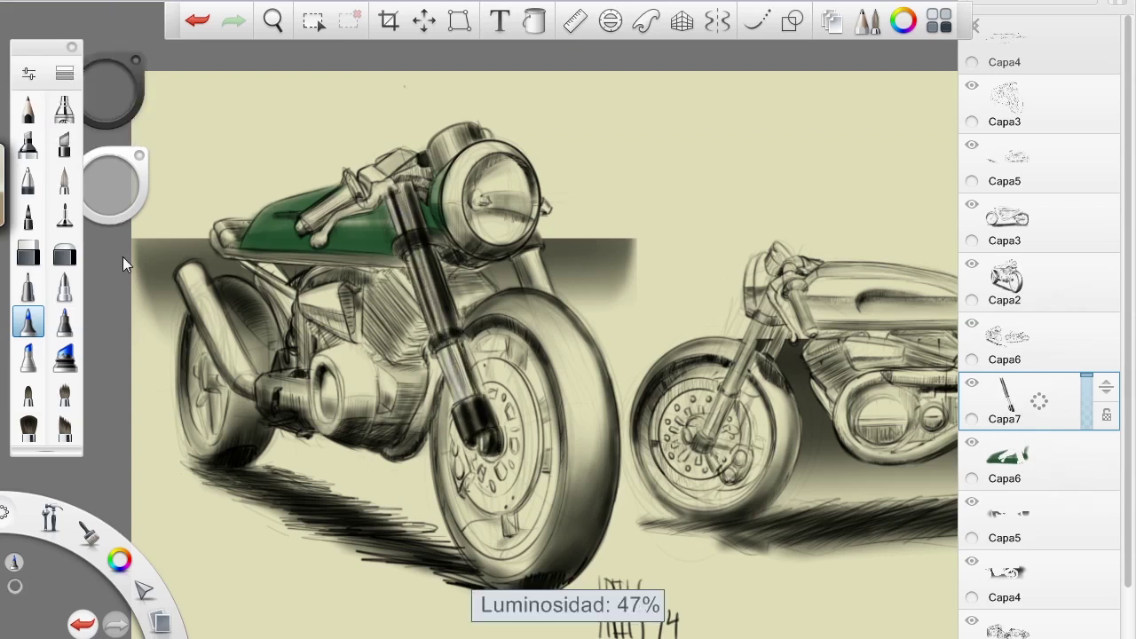
{"action": "mouse_move", "coordinate": [529, 248]}
{"action": "left_mouse_down"}
{"action": "mouse_move", "coordinate": [541, 296]}
{"action": "mouse_move", "coordinate": [535, 287]}
{"action": "left_mouse_up"}
{"action": "left_click_drag", "start_coordinate": [417, 250], "coordinate": [481, 451]}
{"action": "mouse_move", "coordinate": [397, 179]}
{"action": "left_mouse_down"}
{"action": "mouse_move", "coordinate": [427, 238]}
{"action": "mouse_move", "coordinate": [467, 399]}
{"action": "left_mouse_up"}
- Paint the left motorcycle's headlight rim with light grey marker
{"action": "left_click", "coordinate": [462, 206], "text": "alt"}
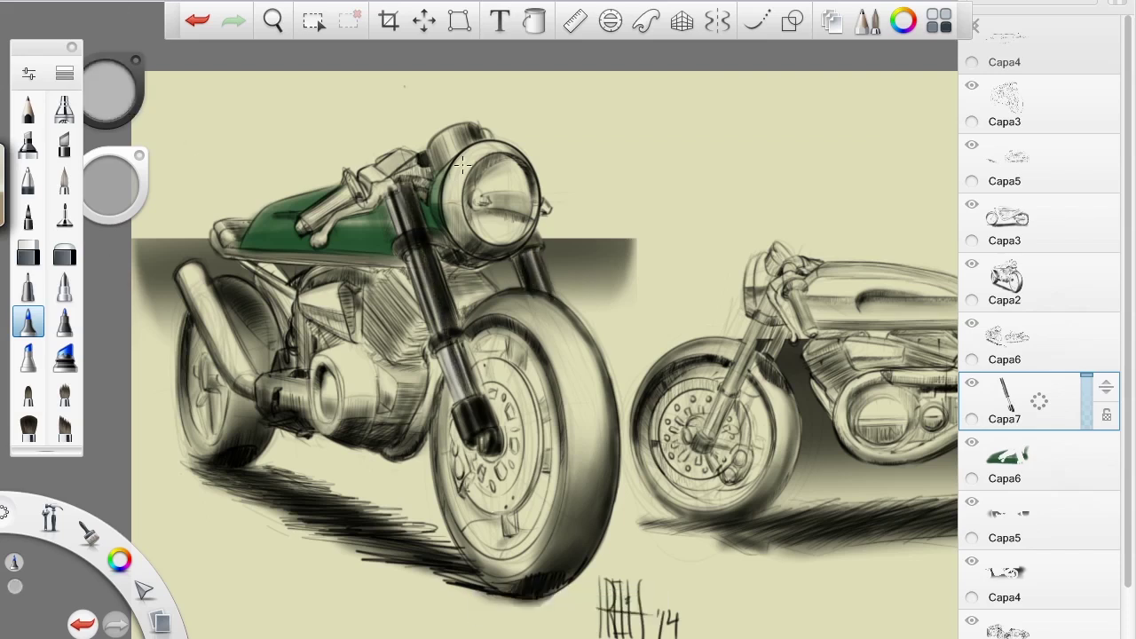
{"action": "left_click_drag", "start_coordinate": [462, 163], "coordinate": [484, 151]}
{"action": "left_click_drag", "start_coordinate": [446, 202], "coordinate": [454, 206]}
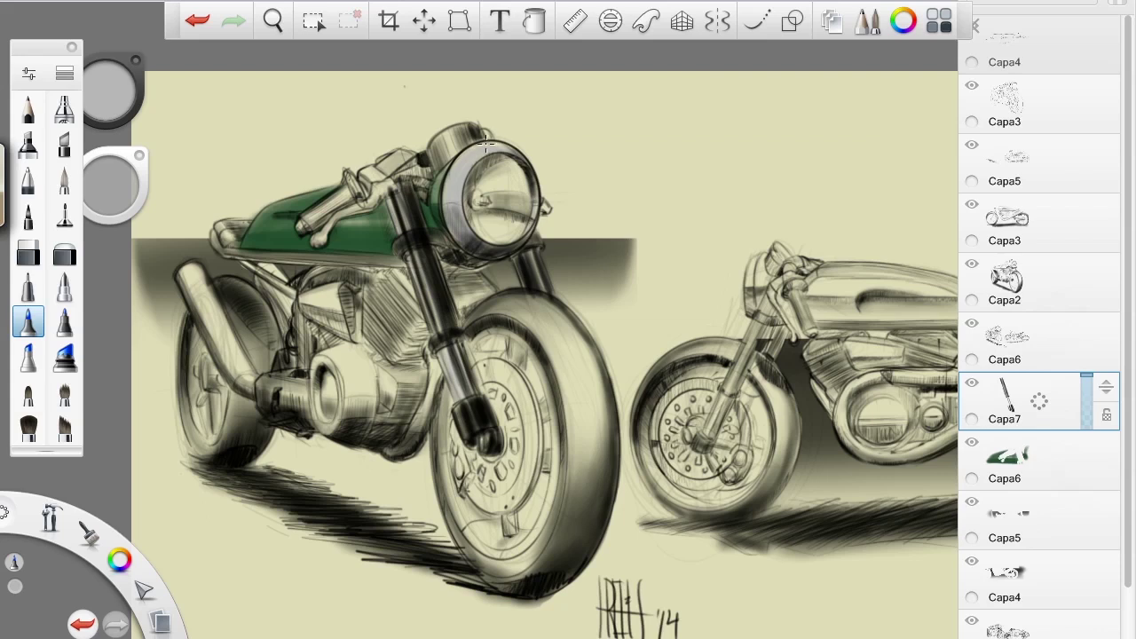
{"action": "left_click_drag", "start_coordinate": [495, 238], "coordinate": [471, 180]}
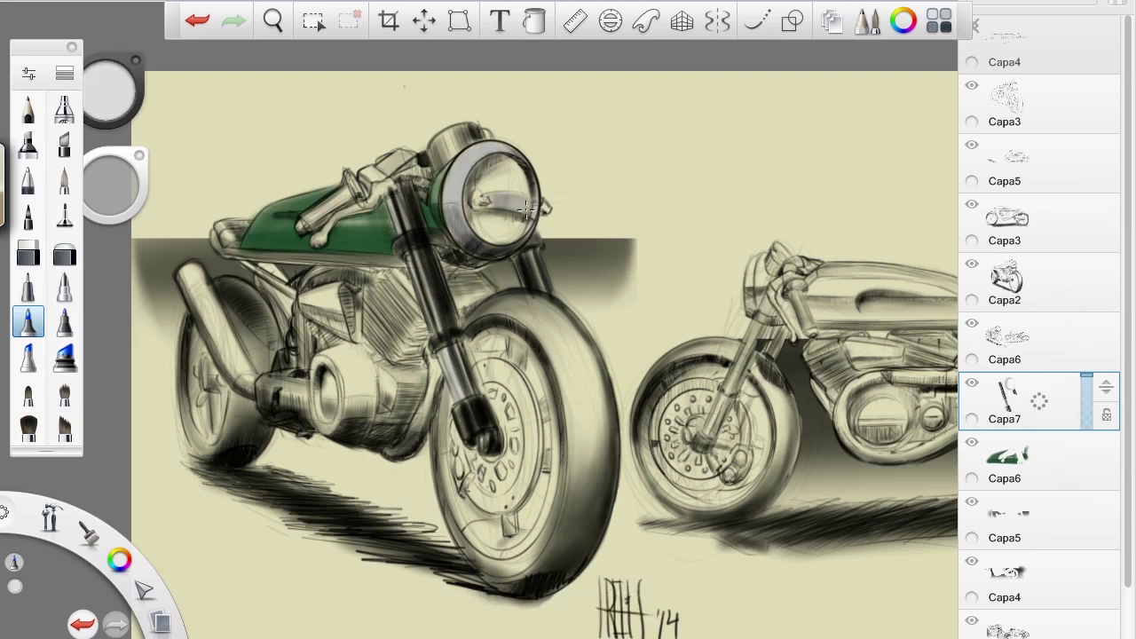
- Paint near-white reflections and mid-grey tones inside the left motorcycle's headlight lens
{"action": "left_click_drag", "start_coordinate": [110, 93], "coordinate": [110, 75]}
{"action": "left_click_drag", "start_coordinate": [479, 191], "coordinate": [515, 171]}
{"action": "mouse_move", "coordinate": [479, 232]}
{"action": "left_mouse_down"}
{"action": "mouse_move", "coordinate": [524, 200]}
{"action": "mouse_move", "coordinate": [475, 195]}
{"action": "left_mouse_up"}
{"action": "left_click_drag", "start_coordinate": [111, 89], "coordinate": [114, 236]}
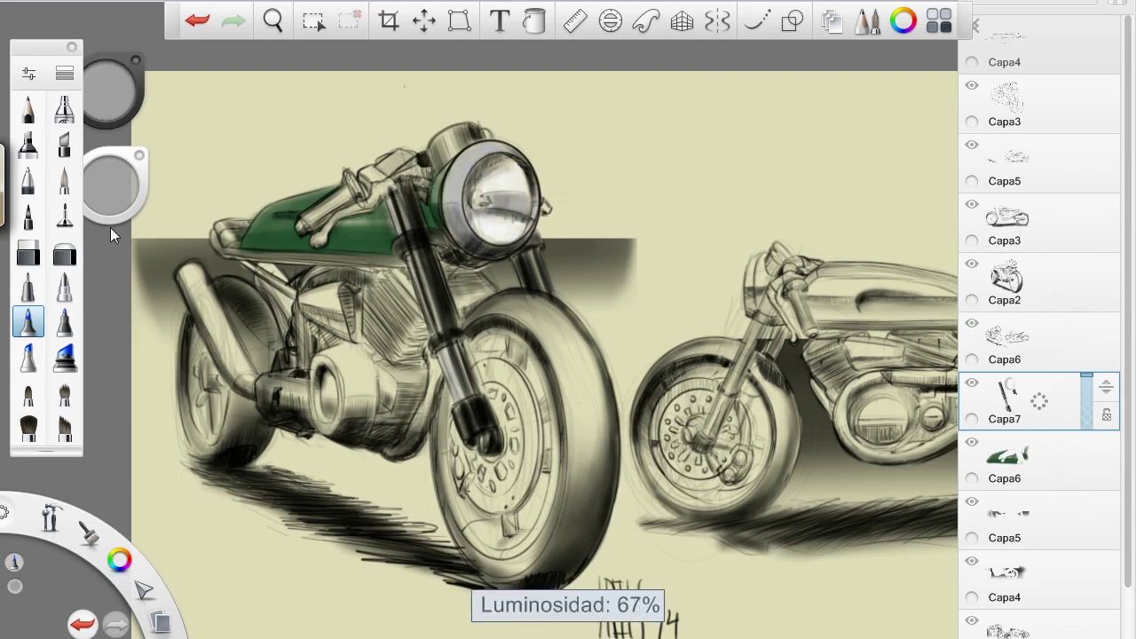
{"action": "left_click_drag", "start_coordinate": [471, 213], "coordinate": [501, 161]}
{"action": "left_click_drag", "start_coordinate": [110, 89], "coordinate": [111, 133]}
{"action": "mouse_move", "coordinate": [444, 169]}
{"action": "left_mouse_down"}
{"action": "mouse_move", "coordinate": [450, 142]}
{"action": "mouse_move", "coordinate": [475, 131]}
{"action": "mouse_move", "coordinate": [436, 163]}
{"action": "mouse_move", "coordinate": [488, 129]}
{"action": "left_mouse_up"}
{"action": "key", "text": "ctrl+z"}
{"action": "left_click", "coordinate": [203, 31]}
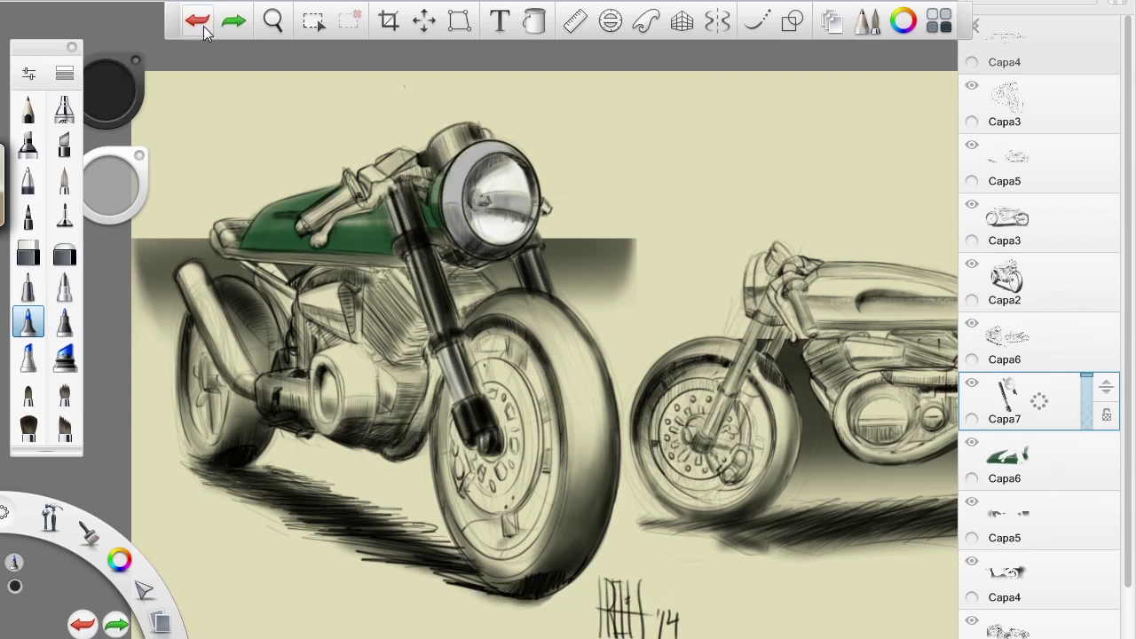
{"action": "left_click", "coordinate": [203, 30]}
- Darken the left motorcycle's front tyre around the wheel rim and lower tread with near-black marker
{"action": "mouse_move", "coordinate": [466, 318]}
{"action": "left_mouse_down"}
{"action": "mouse_move", "coordinate": [532, 342]}
{"action": "mouse_move", "coordinate": [561, 514]}
{"action": "left_mouse_up"}
{"action": "mouse_move", "coordinate": [457, 382]}
{"action": "left_mouse_down"}
{"action": "mouse_move", "coordinate": [442, 502]}
{"action": "mouse_move", "coordinate": [488, 564]}
{"action": "left_mouse_up"}
{"action": "left_click_drag", "start_coordinate": [564, 471], "coordinate": [519, 572]}
{"action": "left_click_drag", "start_coordinate": [452, 506], "coordinate": [523, 577]}
{"action": "left_click_drag", "start_coordinate": [550, 524], "coordinate": [513, 577]}
- Darken the left motorcycle's rear tyre and add a dark reflection along its exhaust pipe with near-black marker
{"action": "left_click_drag", "start_coordinate": [182, 346], "coordinate": [213, 459]}
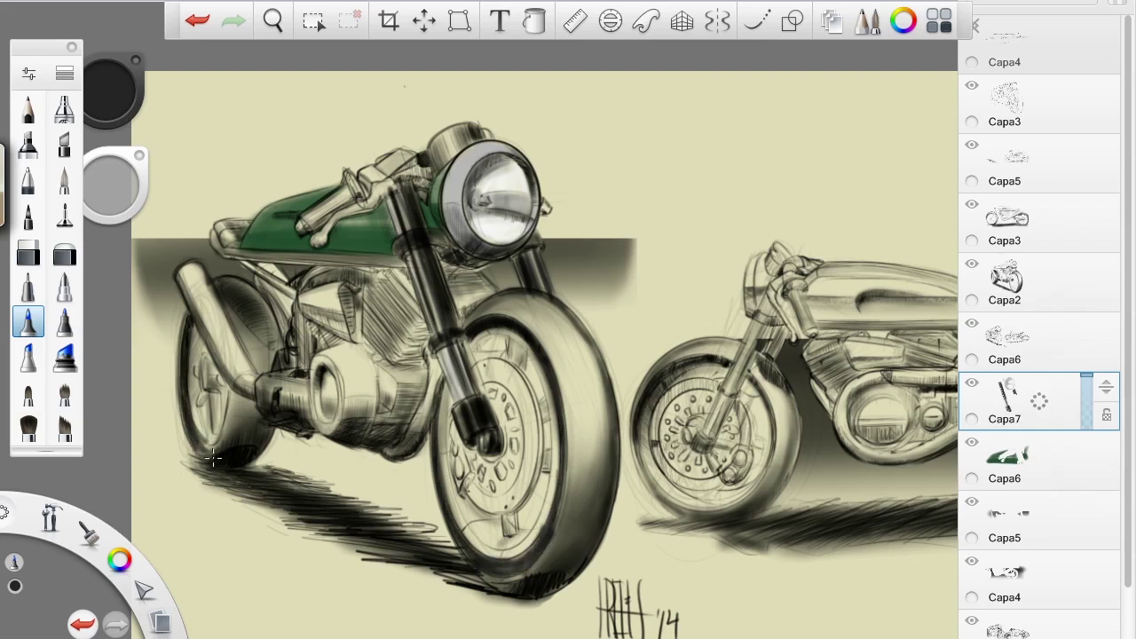
{"action": "left_click_drag", "start_coordinate": [201, 413], "coordinate": [227, 458]}
{"action": "mouse_move", "coordinate": [271, 413]}
{"action": "left_mouse_down"}
{"action": "mouse_move", "coordinate": [200, 268]}
{"action": "mouse_move", "coordinate": [255, 378]}
{"action": "left_mouse_up"}
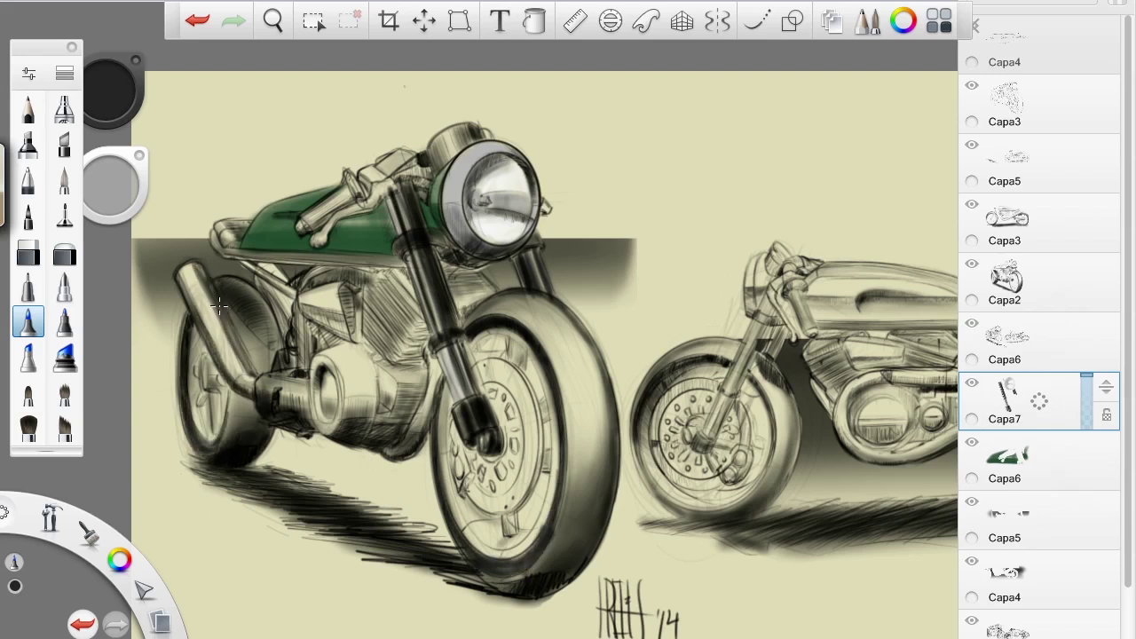
{"action": "left_click_drag", "start_coordinate": [192, 264], "coordinate": [249, 375]}
- Darken the casing beside the left motorcycle's exhaust joint and shade its round engine cover in dark and mid grey marker
{"action": "mouse_move", "coordinate": [307, 423]}
{"action": "left_mouse_down"}
{"action": "mouse_move", "coordinate": [284, 390]}
{"action": "mouse_move", "coordinate": [266, 389]}
{"action": "left_mouse_up"}
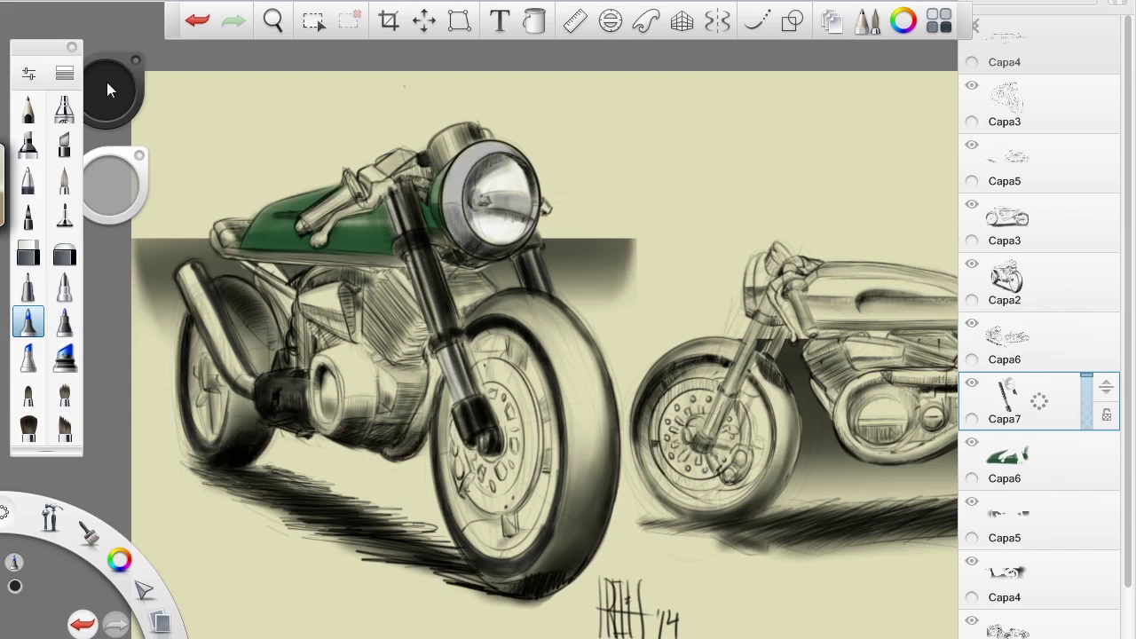
{"action": "left_click_drag", "start_coordinate": [341, 376], "coordinate": [309, 433]}
{"action": "mouse_move", "coordinate": [344, 357]}
{"action": "left_mouse_down"}
{"action": "mouse_move", "coordinate": [308, 426]}
{"action": "mouse_move", "coordinate": [319, 433]}
{"action": "mouse_move", "coordinate": [320, 376]}
{"action": "mouse_move", "coordinate": [333, 378]}
{"action": "mouse_move", "coordinate": [373, 396]}
{"action": "mouse_move", "coordinate": [338, 422]}
{"action": "mouse_move", "coordinate": [355, 437]}
{"action": "left_mouse_up"}
{"action": "left_click_drag", "start_coordinate": [422, 384], "coordinate": [384, 435]}
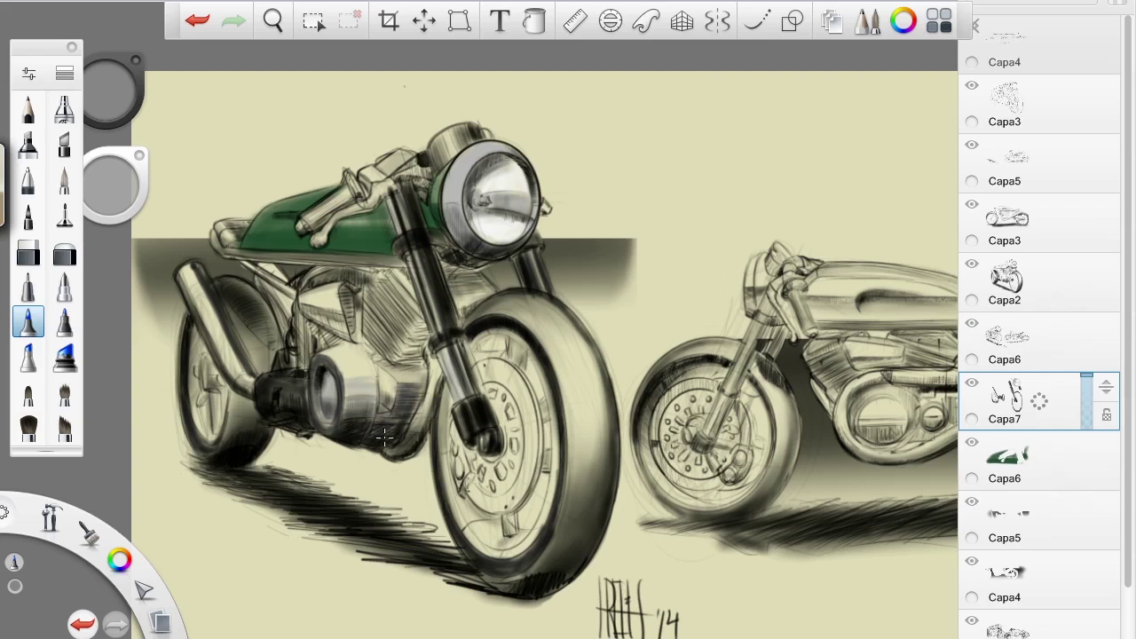
- Shade the left motorcycle's lower engine casing, round engine cover and cylinder fins with grey marker
{"action": "mouse_move", "coordinate": [399, 366]}
{"action": "left_mouse_down"}
{"action": "mouse_move", "coordinate": [378, 406]}
{"action": "mouse_move", "coordinate": [407, 426]}
{"action": "left_mouse_up"}
{"action": "left_click_drag", "start_coordinate": [385, 346], "coordinate": [366, 365]}
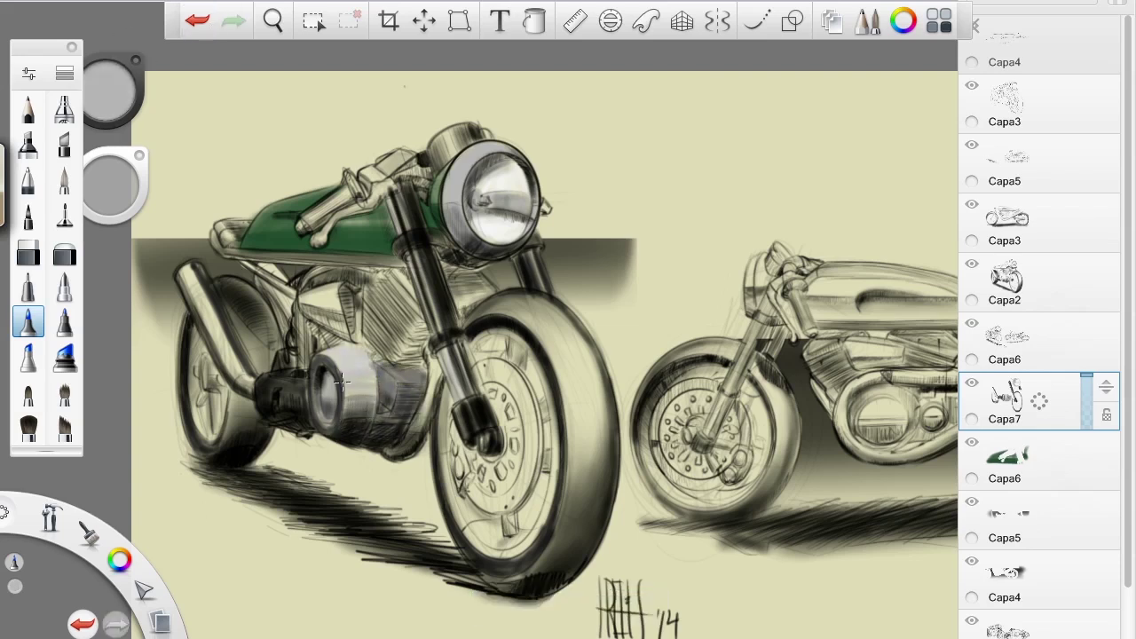
{"action": "left_click_drag", "start_coordinate": [390, 302], "coordinate": [367, 355]}
{"action": "mouse_move", "coordinate": [413, 276]}
{"action": "left_mouse_down"}
{"action": "mouse_move", "coordinate": [422, 342]}
{"action": "mouse_move", "coordinate": [399, 359]}
{"action": "left_mouse_up"}
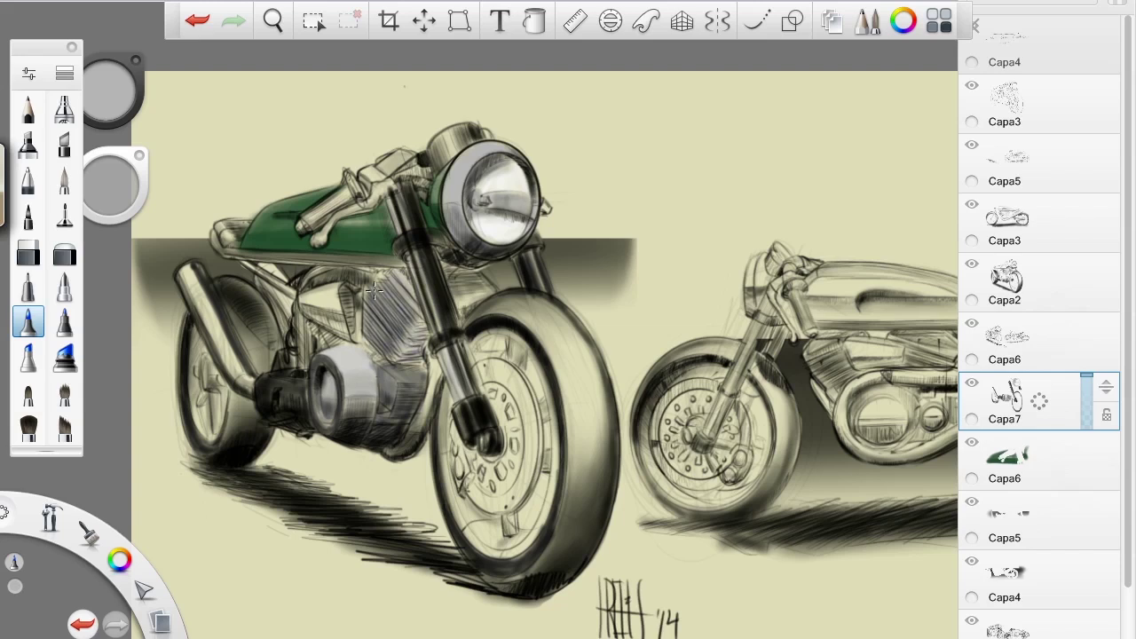
{"action": "left_click_drag", "start_coordinate": [468, 283], "coordinate": [456, 316]}
{"action": "left_click_drag", "start_coordinate": [435, 353], "coordinate": [425, 373]}
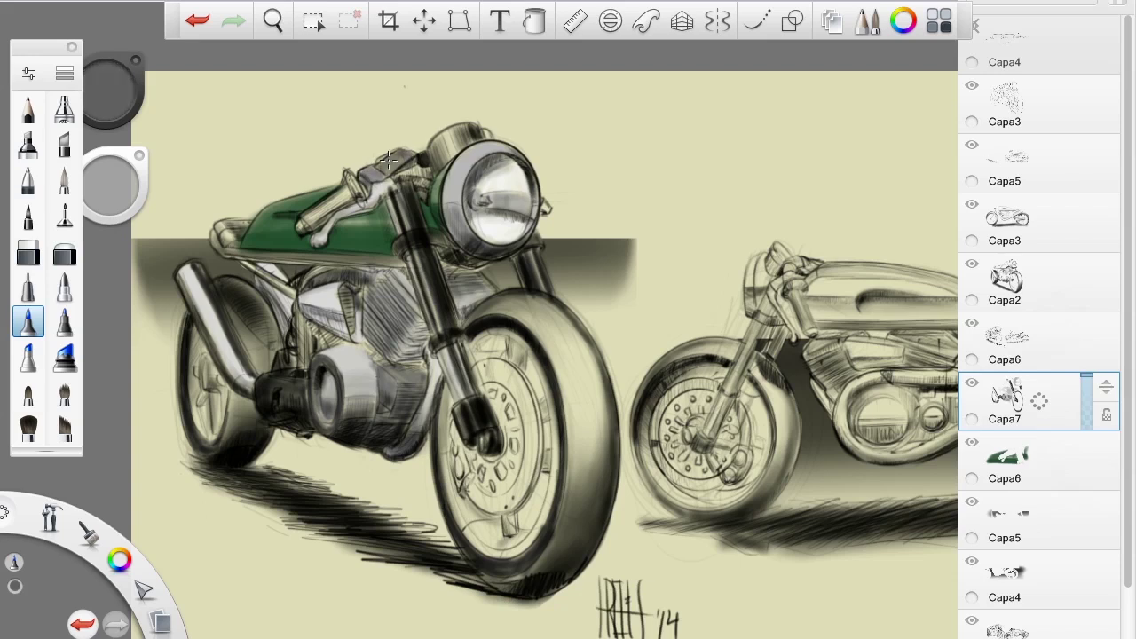
- Shade the left motorcycle's handlebar clamp and headlight housing dark grey, and its grip, seat and under-tank edge near-black
{"action": "left_click_drag", "start_coordinate": [388, 158], "coordinate": [435, 182]}
{"action": "mouse_move", "coordinate": [466, 144]}
{"action": "left_mouse_down"}
{"action": "mouse_move", "coordinate": [439, 165]}
{"action": "mouse_move", "coordinate": [436, 152]}
{"action": "mouse_move", "coordinate": [443, 159]}
{"action": "left_mouse_up"}
{"action": "left_click_drag", "start_coordinate": [109, 88], "coordinate": [105, 208]}
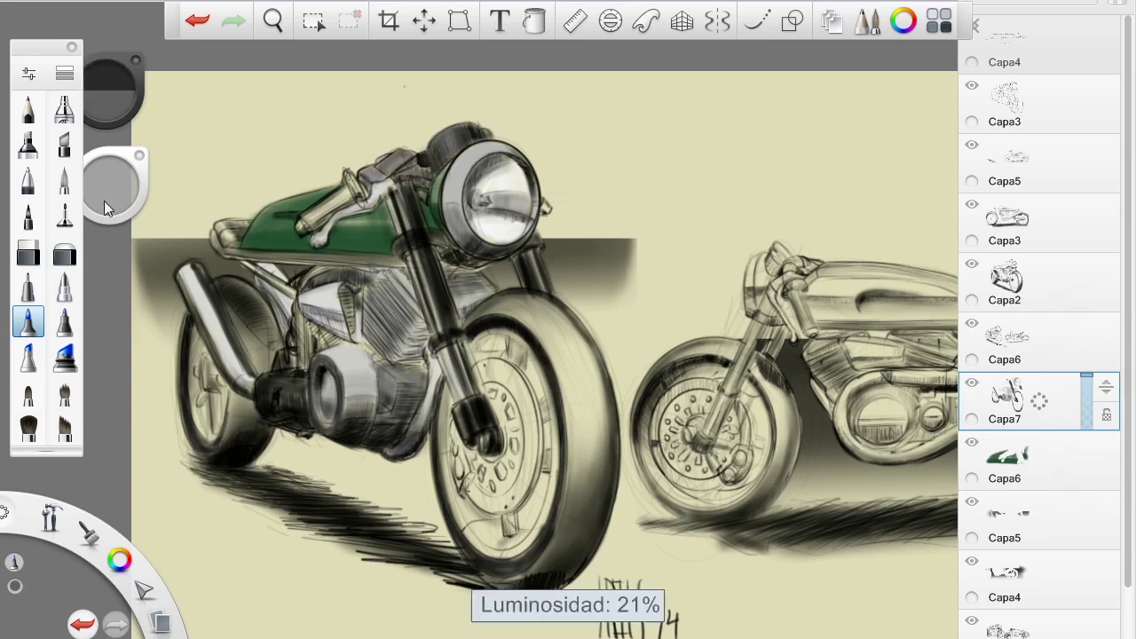
{"action": "mouse_move", "coordinate": [350, 194]}
{"action": "left_mouse_down"}
{"action": "mouse_move", "coordinate": [300, 229]}
{"action": "mouse_move", "coordinate": [302, 213]}
{"action": "left_mouse_up"}
{"action": "mouse_move", "coordinate": [252, 217]}
{"action": "left_mouse_down"}
{"action": "mouse_move", "coordinate": [226, 239]}
{"action": "mouse_move", "coordinate": [266, 257]}
{"action": "mouse_move", "coordinate": [412, 268]}
{"action": "left_mouse_up"}
- Darken the left motorcycle's frame tubes and the gaps behind its engine, and deepen the shading on the round engine cover
{"action": "mouse_move", "coordinate": [305, 257]}
{"action": "left_mouse_down"}
{"action": "mouse_move", "coordinate": [239, 297]}
{"action": "mouse_move", "coordinate": [259, 336]}
{"action": "left_mouse_up"}
{"action": "mouse_move", "coordinate": [257, 291]}
{"action": "left_mouse_down"}
{"action": "mouse_move", "coordinate": [313, 307]}
{"action": "mouse_move", "coordinate": [373, 363]}
{"action": "mouse_move", "coordinate": [346, 361]}
{"action": "left_mouse_up"}
{"action": "left_click_drag", "start_coordinate": [328, 323], "coordinate": [306, 355]}
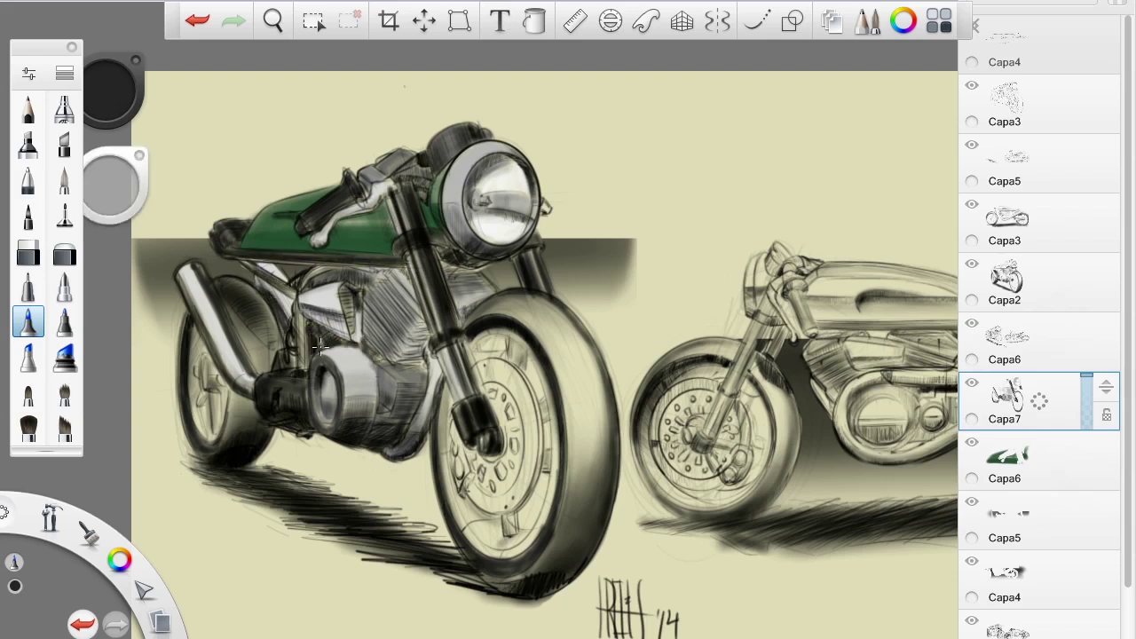
{"action": "left_click_drag", "start_coordinate": [304, 300], "coordinate": [293, 371]}
{"action": "left_click_drag", "start_coordinate": [299, 322], "coordinate": [257, 282]}
{"action": "left_click_drag", "start_coordinate": [337, 270], "coordinate": [303, 289]}
{"action": "left_click", "coordinate": [301, 299], "text": "alt"}
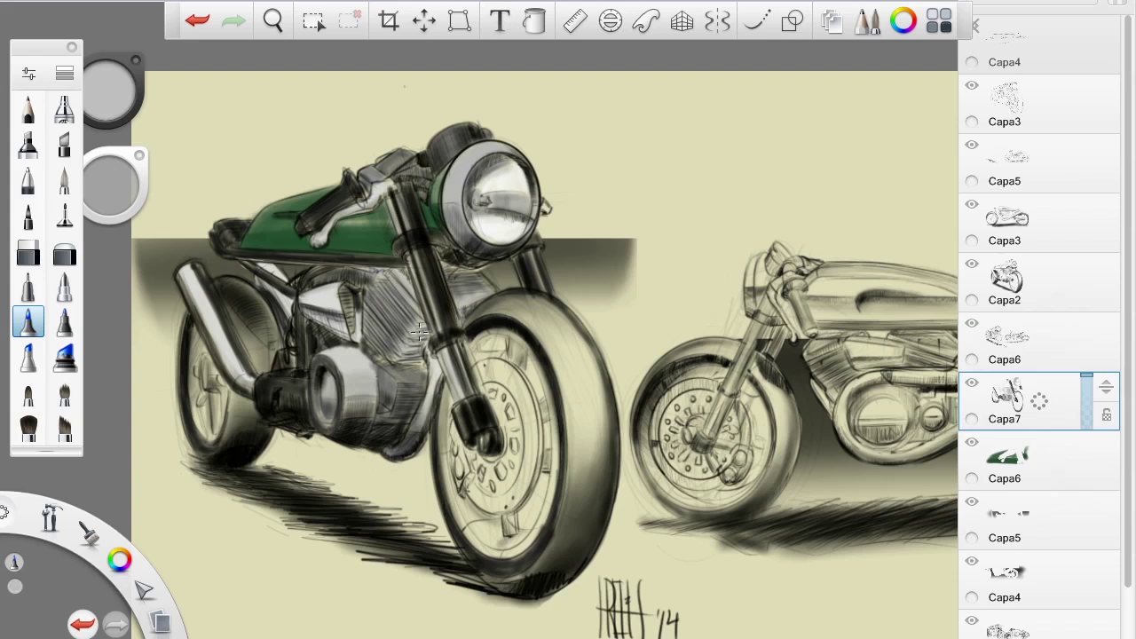
{"action": "mouse_move", "coordinate": [376, 356]}
{"action": "left_mouse_down"}
{"action": "mouse_move", "coordinate": [399, 367]}
{"action": "mouse_move", "coordinate": [335, 419]}
{"action": "left_mouse_up"}
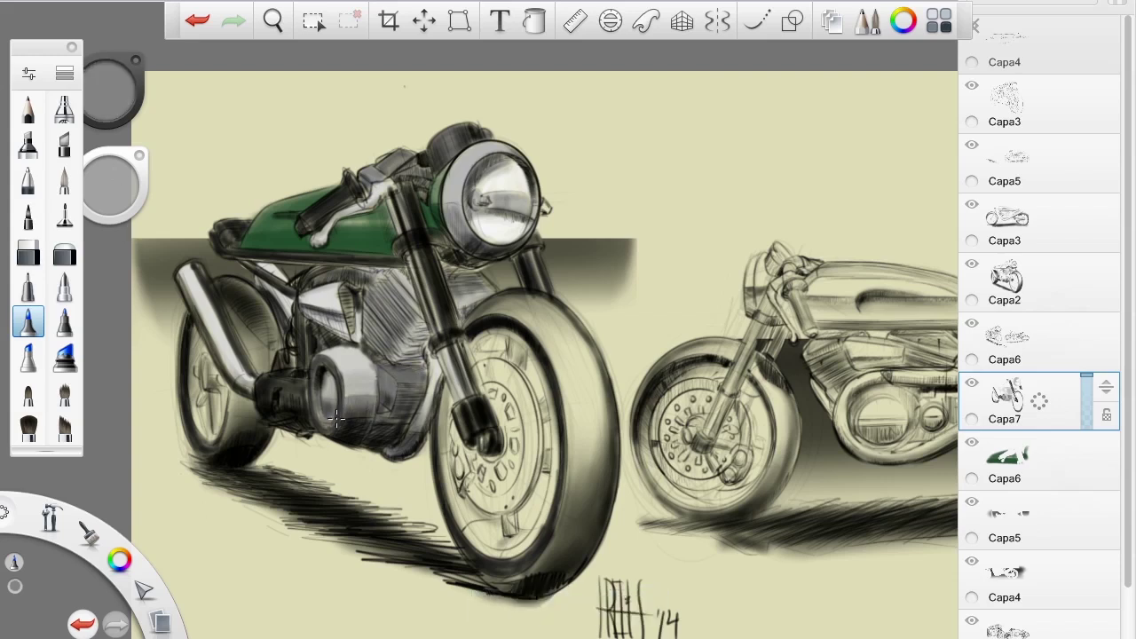
- Fill the left motorcycle's front tyre tread and sidewall with dark grey using the broad marker
{"action": "left_click", "coordinate": [337, 419], "text": "alt"}
{"action": "left_click", "coordinate": [28, 357]}
{"action": "mouse_move", "coordinate": [559, 348]}
{"action": "left_mouse_down"}
{"action": "mouse_move", "coordinate": [576, 489]}
{"action": "mouse_move", "coordinate": [545, 317]}
{"action": "mouse_move", "coordinate": [600, 479]}
{"action": "left_mouse_up"}
{"action": "left_click_drag", "start_coordinate": [497, 302], "coordinate": [613, 461]}
{"action": "left_click_drag", "start_coordinate": [586, 320], "coordinate": [554, 470]}
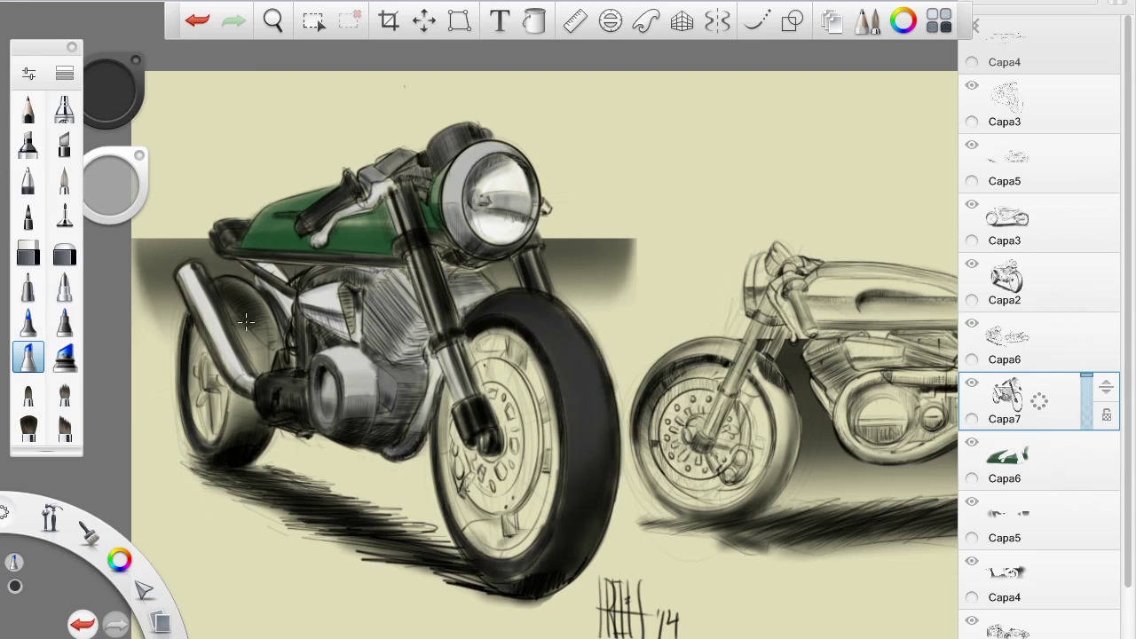
- Fill the left motorcycle's rear tyre with dark grey on a new layer and erase the overspill around the exhaust
{"action": "key", "text": "ctrl+l"}
{"action": "mouse_move", "coordinate": [229, 307]}
{"action": "left_mouse_down"}
{"action": "mouse_move", "coordinate": [266, 390]}
{"action": "mouse_move", "coordinate": [204, 452]}
{"action": "left_mouse_up"}
{"action": "left_click_drag", "start_coordinate": [262, 297], "coordinate": [268, 318]}
{"action": "key", "text": "e"}
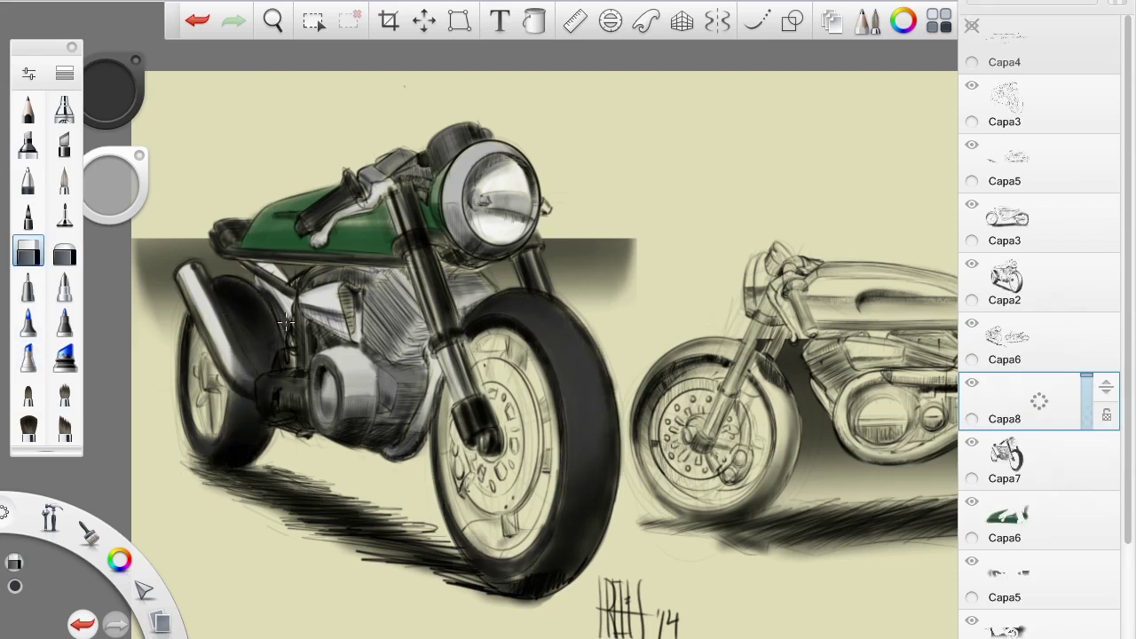
{"action": "left_click_drag", "start_coordinate": [258, 390], "coordinate": [232, 341]}
{"action": "key", "text": "e"}
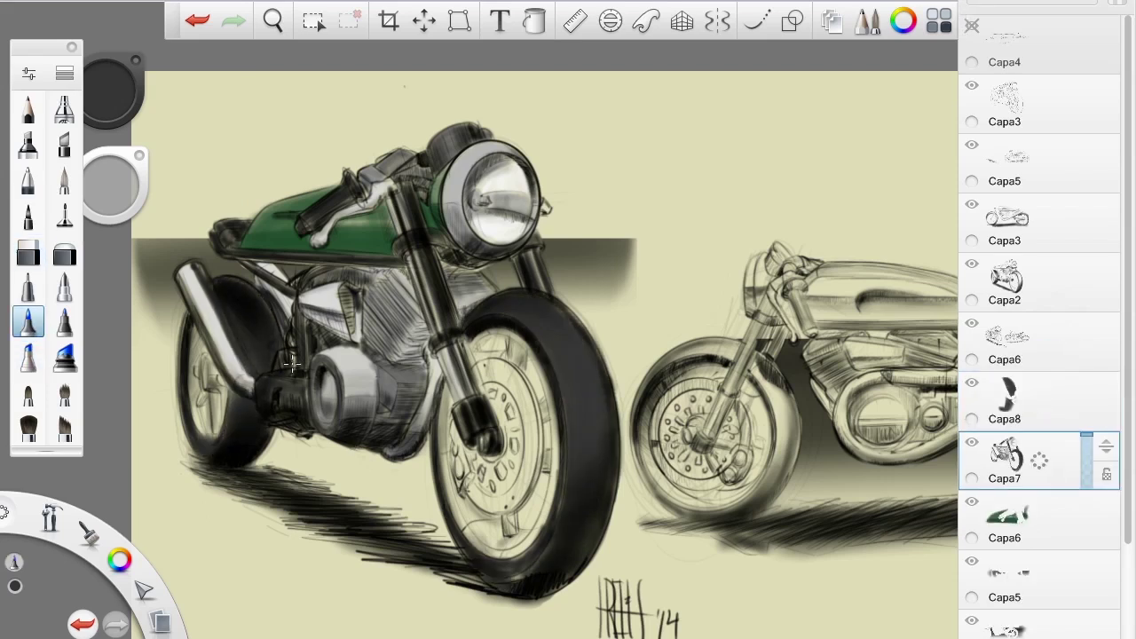
- Paint darker green shading along the left motorcycle's tank on a new layer above the green layer Capa6
{"action": "left_click", "coordinate": [1020, 519]}
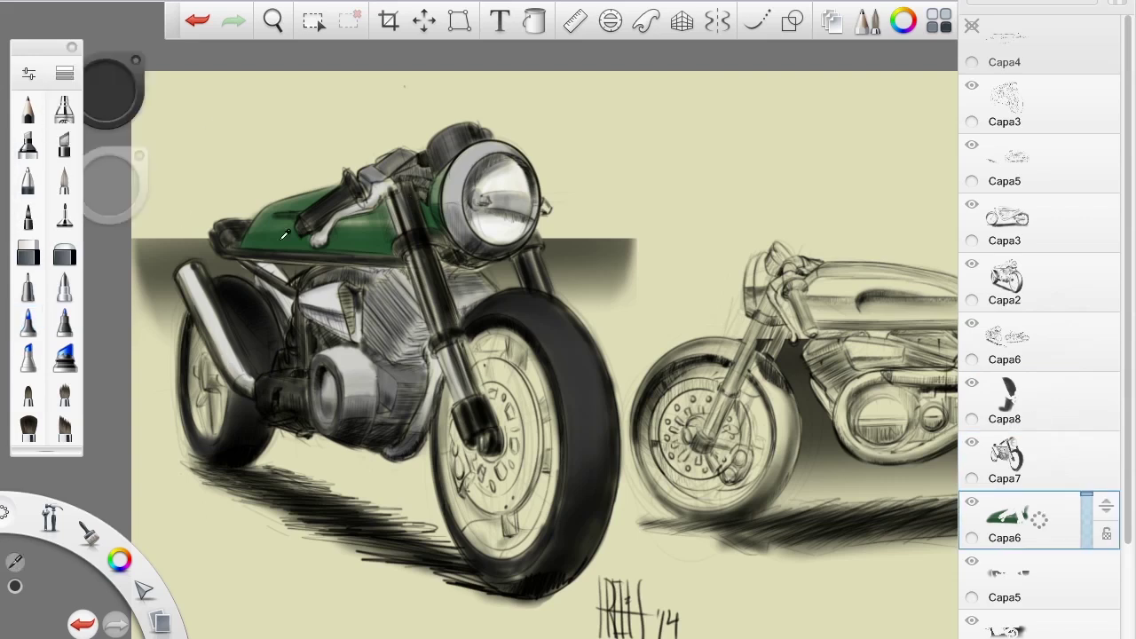
{"action": "left_click", "coordinate": [363, 217], "text": "alt"}
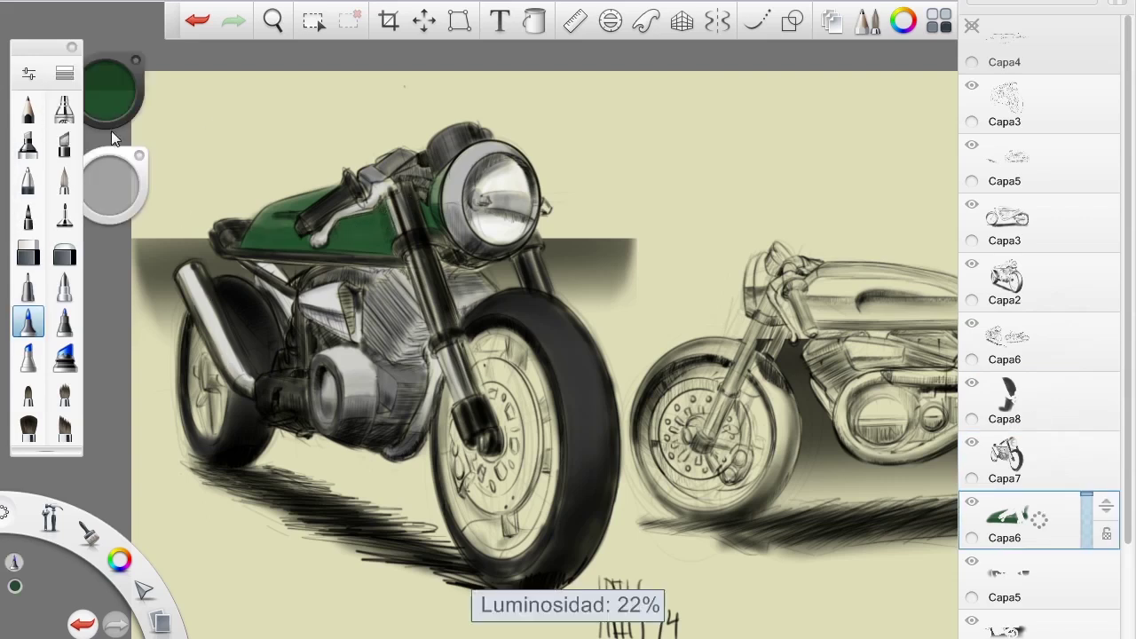
{"action": "key", "text": "ctrl+l"}
{"action": "left_click_drag", "start_coordinate": [300, 247], "coordinate": [382, 236]}
{"action": "mouse_move", "coordinate": [342, 186]}
{"action": "left_mouse_down"}
{"action": "mouse_move", "coordinate": [257, 220]}
{"action": "mouse_move", "coordinate": [340, 177]}
{"action": "left_mouse_up"}
{"action": "key", "text": "e"}
{"action": "key", "text": "Down"}
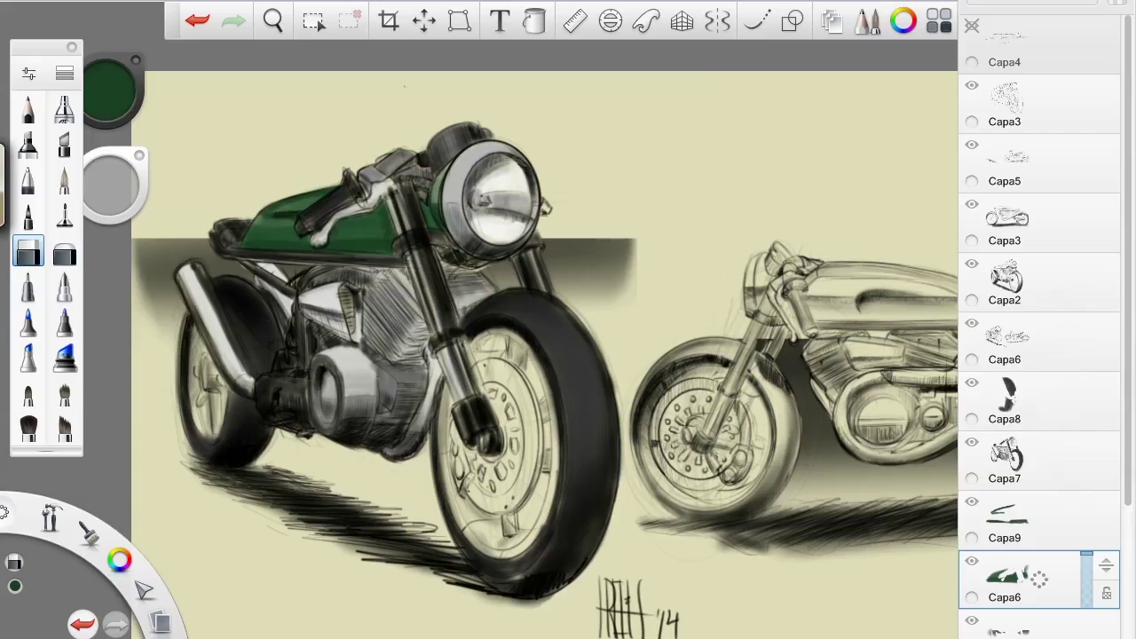
- Paint the outer ring of the left motorcycle's front brake disc light grey on layer Capa7
{"action": "left_click", "coordinate": [990, 565]}
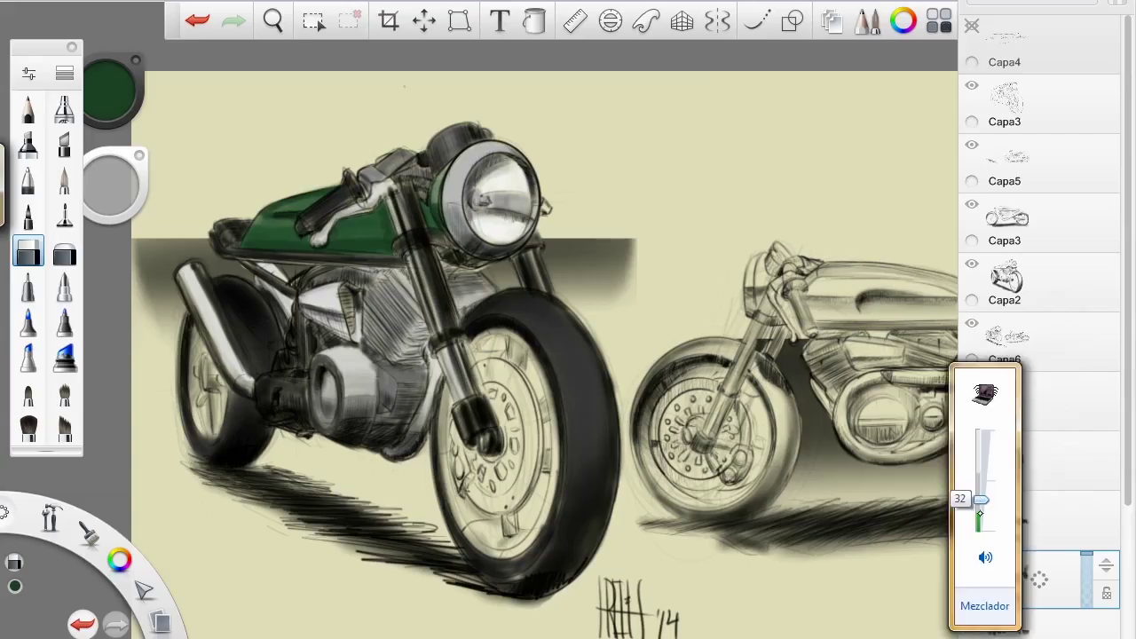
{"action": "key", "text": "Up"}
{"action": "key", "text": "b"}
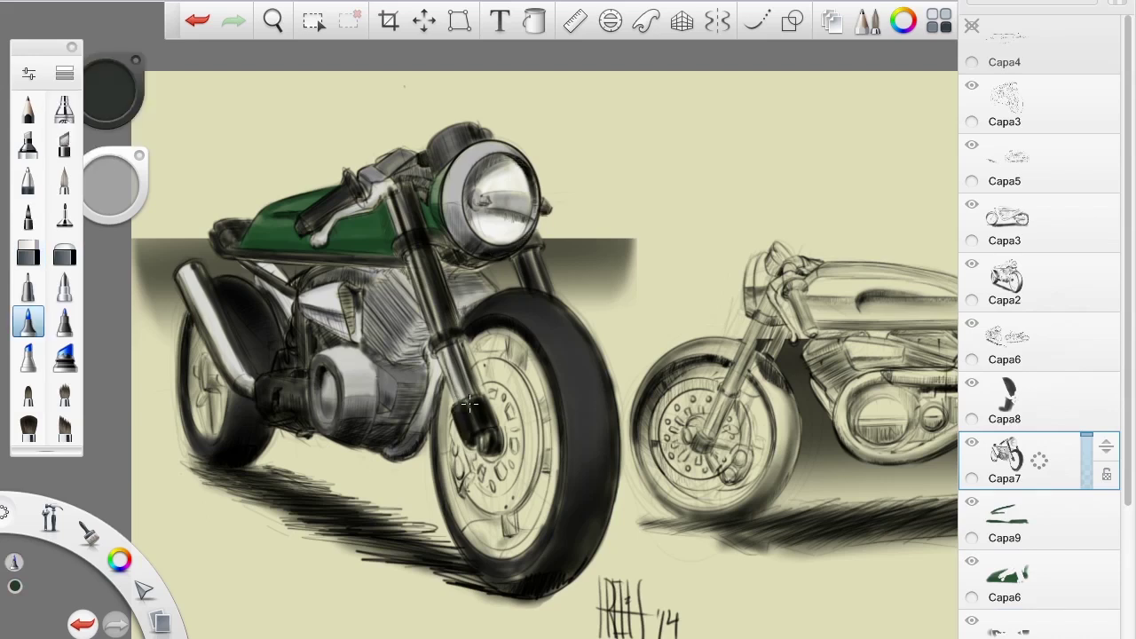
{"action": "left_click_drag", "start_coordinate": [106, 89], "coordinate": [231, 323]}
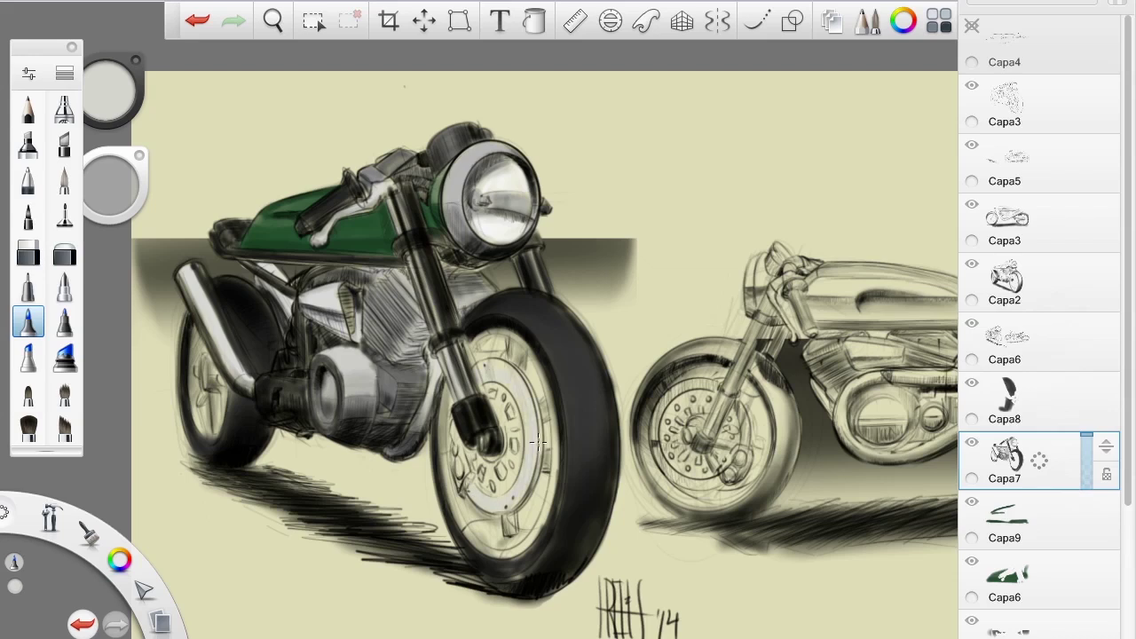
- Colour the perforated inner part of the left motorcycle's front brake disc olive
{"action": "left_click_drag", "start_coordinate": [110, 90], "coordinate": [110, 116]}
{"action": "left_click_drag", "start_coordinate": [452, 442], "coordinate": [469, 490]}
{"action": "mouse_move", "coordinate": [449, 423]}
{"action": "left_mouse_down"}
{"action": "mouse_move", "coordinate": [477, 472]}
{"action": "mouse_move", "coordinate": [472, 486]}
{"action": "mouse_move", "coordinate": [494, 497]}
{"action": "left_mouse_up"}
{"action": "left_click_drag", "start_coordinate": [488, 435], "coordinate": [510, 490]}
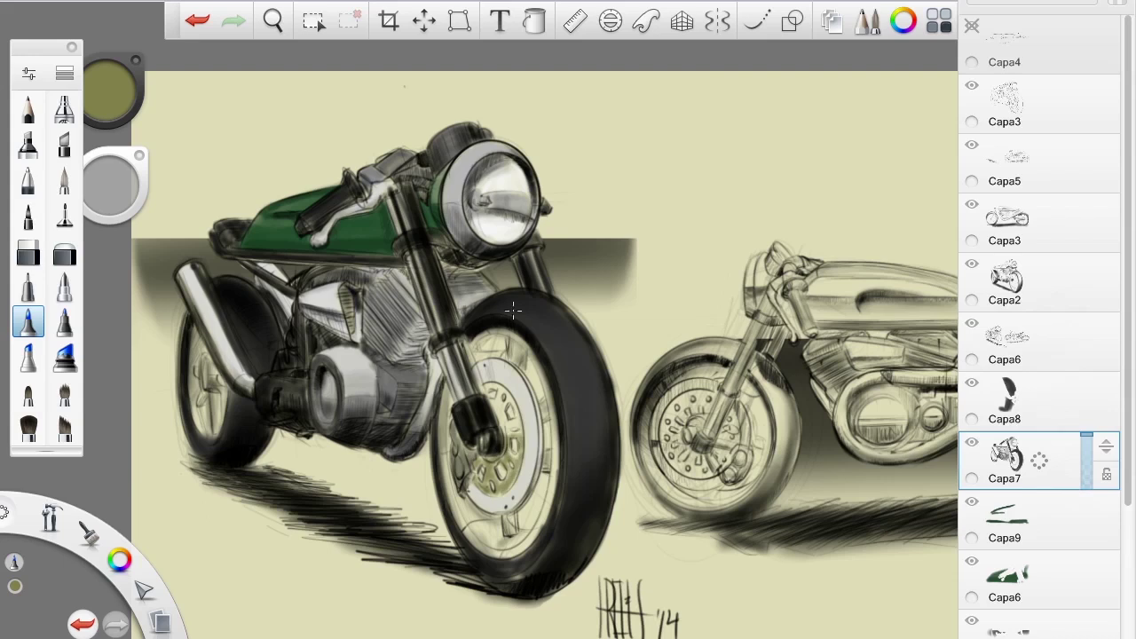
{"action": "left_click_drag", "start_coordinate": [494, 389], "coordinate": [502, 410]}
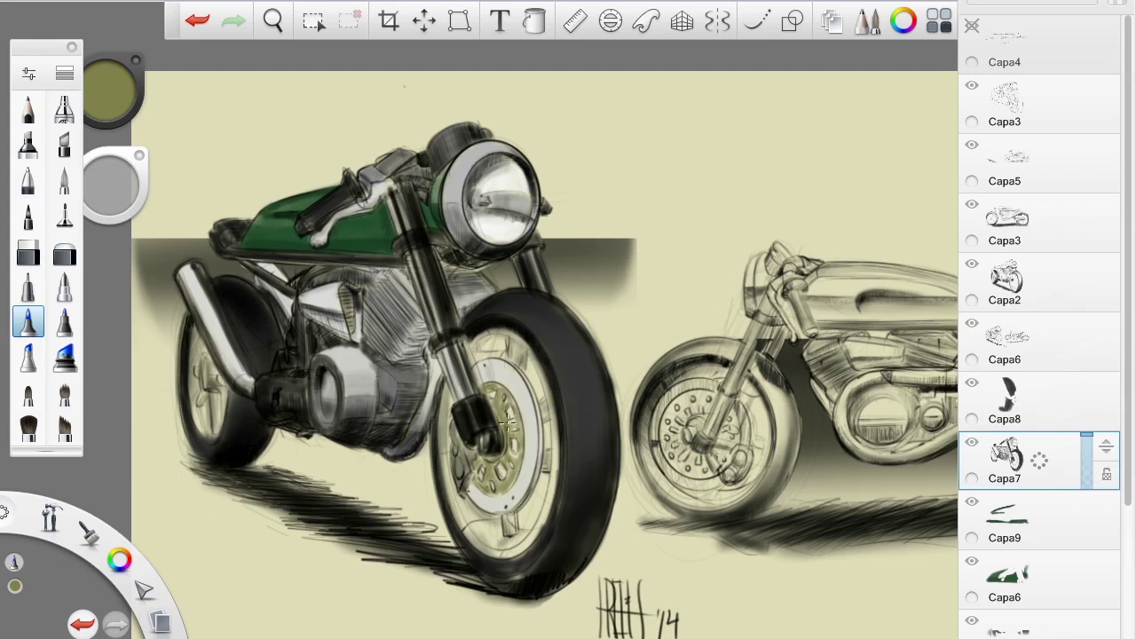
- Paint the left motorcycle's front and rear wheel rims and spokes olive yellow
{"action": "left_click", "coordinate": [533, 376], "text": "alt"}
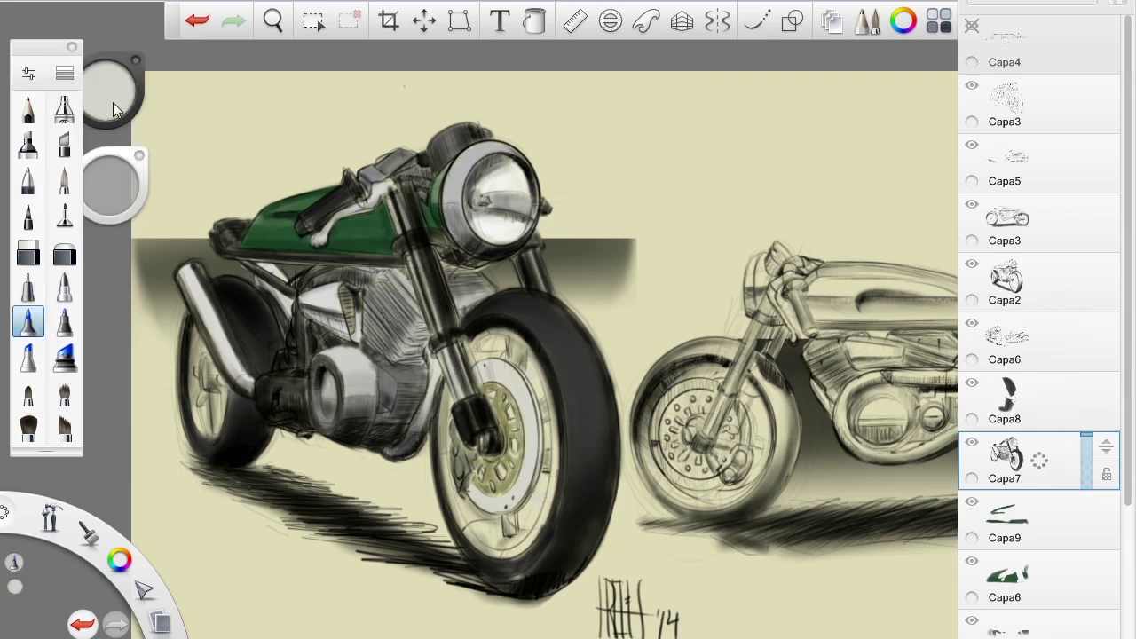
{"action": "mouse_move", "coordinate": [110, 93]}
{"action": "left_mouse_down"}
{"action": "mouse_move", "coordinate": [110, 114]}
{"action": "mouse_move", "coordinate": [169, 81]}
{"action": "left_mouse_up"}
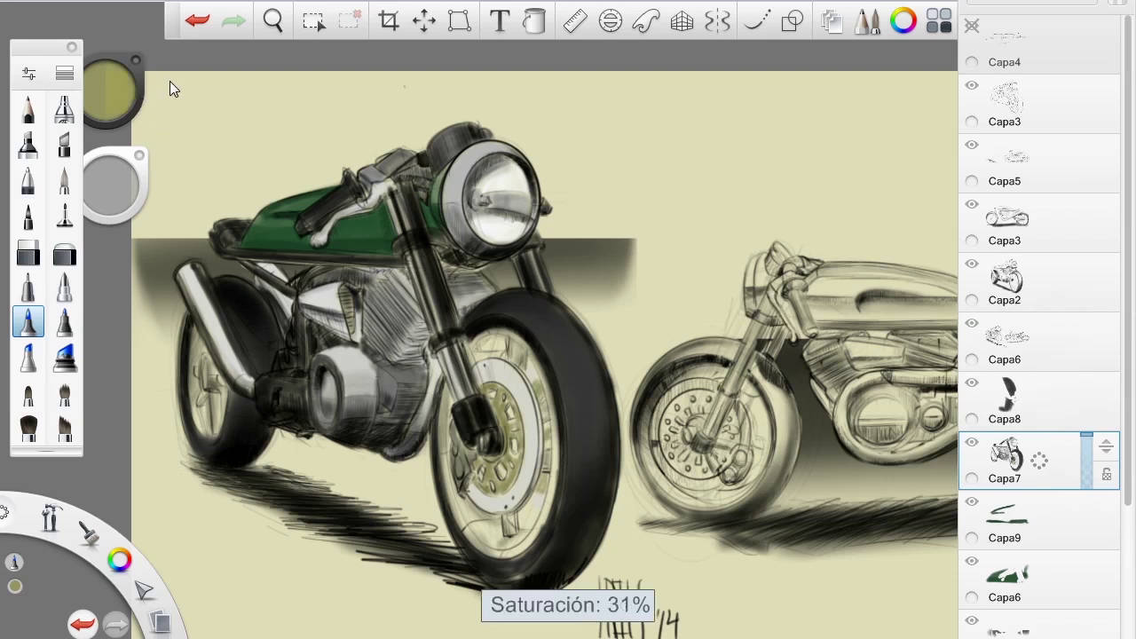
{"action": "left_click_drag", "start_coordinate": [203, 394], "coordinate": [203, 413]}
{"action": "left_click_drag", "start_coordinate": [197, 338], "coordinate": [204, 433]}
{"action": "mouse_move", "coordinate": [449, 390]}
{"action": "left_mouse_down"}
{"action": "mouse_move", "coordinate": [470, 537]}
{"action": "mouse_move", "coordinate": [555, 470]}
{"action": "mouse_move", "coordinate": [550, 417]}
{"action": "mouse_move", "coordinate": [480, 335]}
{"action": "mouse_move", "coordinate": [524, 363]}
{"action": "mouse_move", "coordinate": [450, 467]}
{"action": "left_mouse_up"}
{"action": "left_click_drag", "start_coordinate": [110, 92], "coordinate": [110, 78]}
{"action": "left_click_drag", "start_coordinate": [458, 499], "coordinate": [501, 551]}
- Shade the left motorcycle's wheel rims and spokes in darker olive and add olive stripes to its green tank
{"action": "left_click_drag", "start_coordinate": [110, 89], "coordinate": [110, 103]}
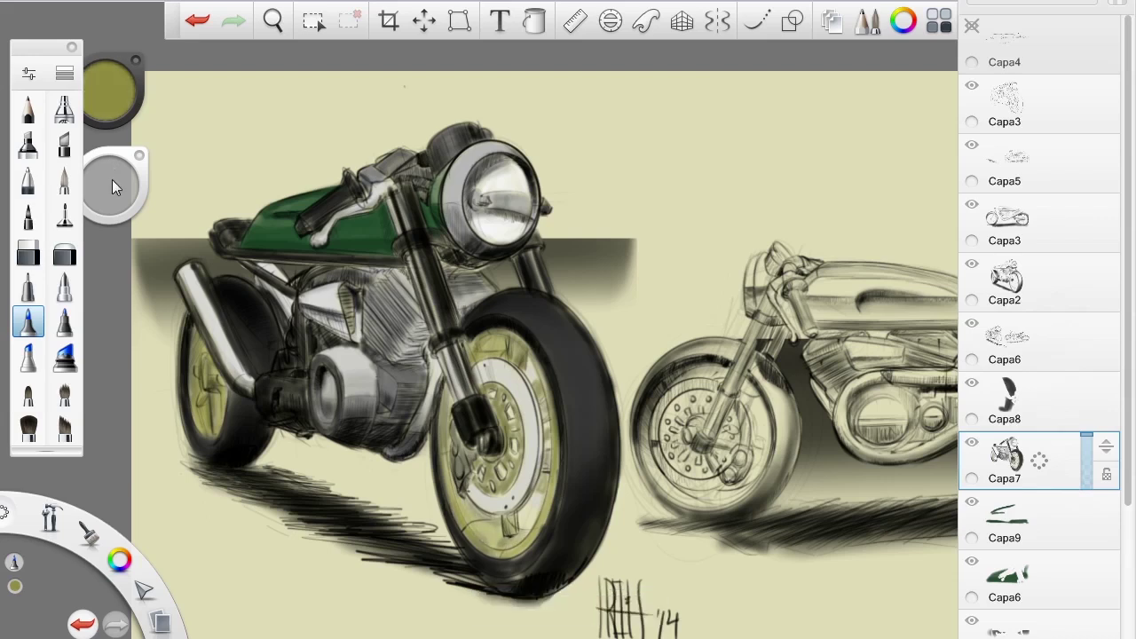
{"action": "left_click_drag", "start_coordinate": [444, 439], "coordinate": [493, 330]}
{"action": "left_click_drag", "start_coordinate": [194, 328], "coordinate": [215, 391]}
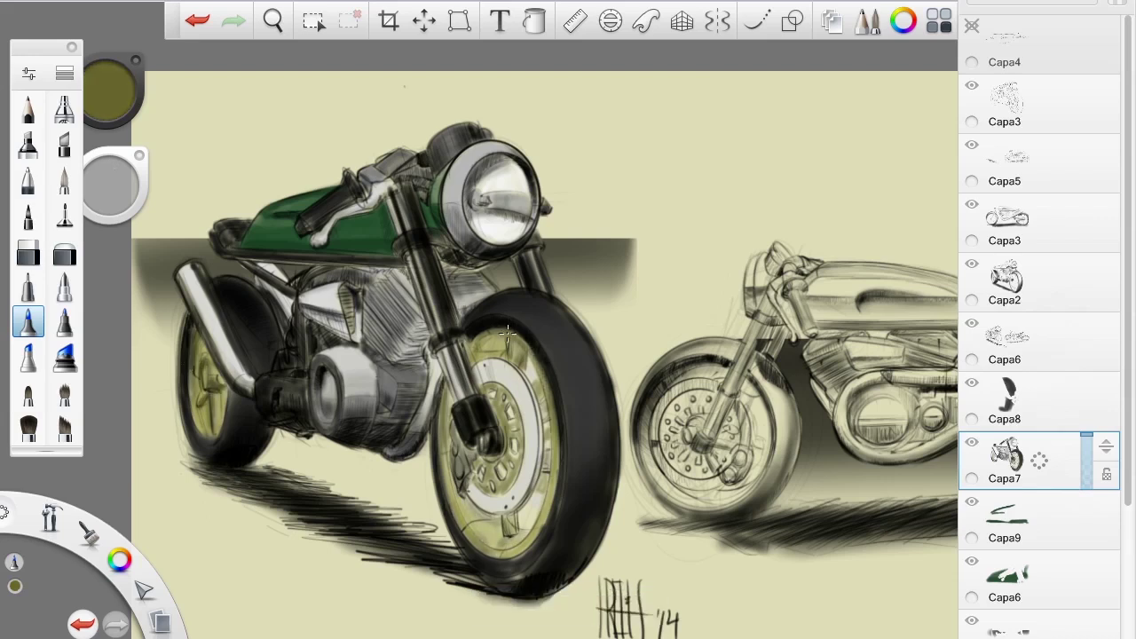
{"action": "left_click_drag", "start_coordinate": [506, 333], "coordinate": [555, 486]}
{"action": "mouse_move", "coordinate": [493, 330]}
{"action": "left_mouse_down"}
{"action": "mouse_move", "coordinate": [470, 357]}
{"action": "mouse_move", "coordinate": [479, 360]}
{"action": "left_mouse_up"}
{"action": "left_click_drag", "start_coordinate": [507, 516], "coordinate": [508, 535]}
{"action": "left_click_drag", "start_coordinate": [449, 387], "coordinate": [444, 470]}
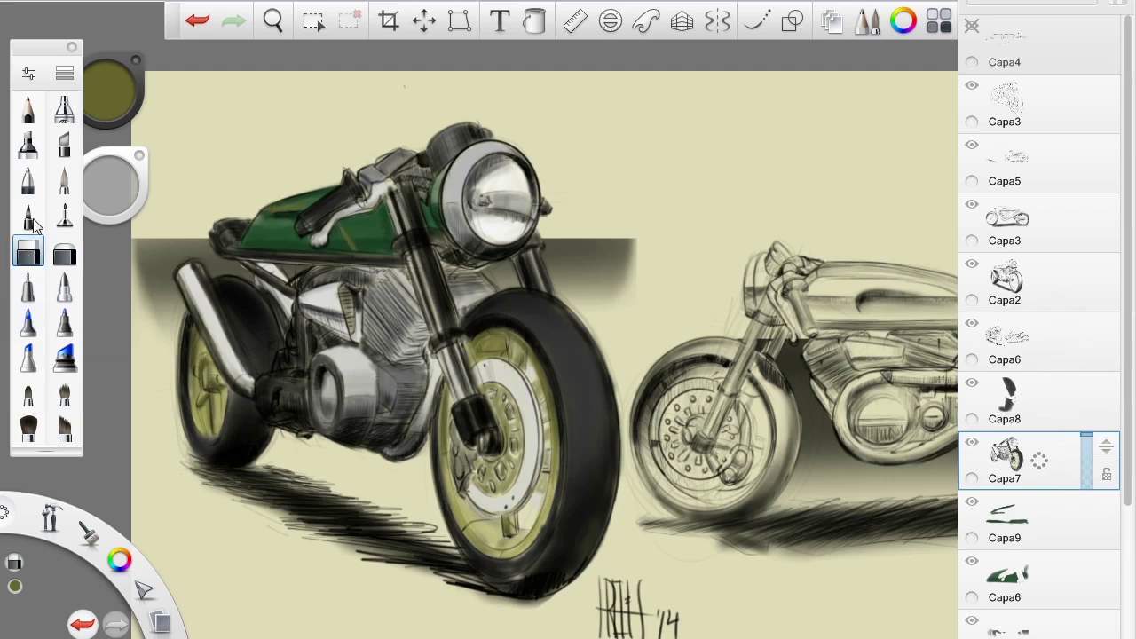
{"action": "left_click_drag", "start_coordinate": [360, 250], "coordinate": [341, 222]}
{"action": "left_click", "coordinate": [337, 232], "text": "alt"}
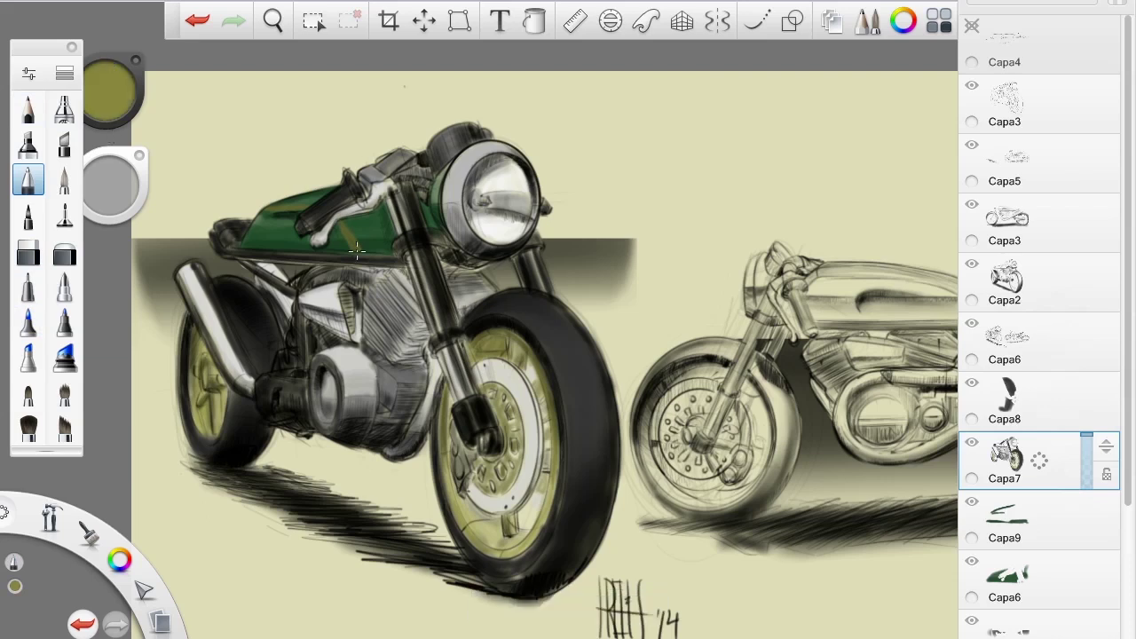
- Airbrush white highlights on the left motorcycle's front tyre on a new layer and move that layer above Capa2
{"action": "key", "text": "ctrl+shift+n"}
{"action": "left_click", "coordinate": [111, 89]}
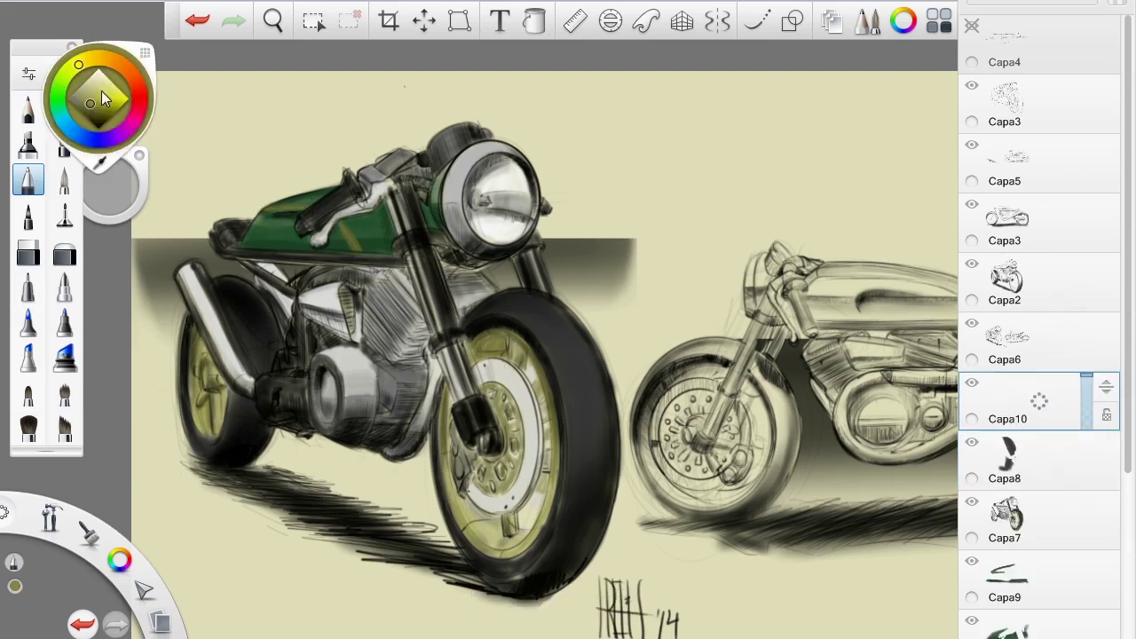
{"action": "left_click", "coordinate": [105, 78]}
{"action": "left_click", "coordinate": [63, 108]}
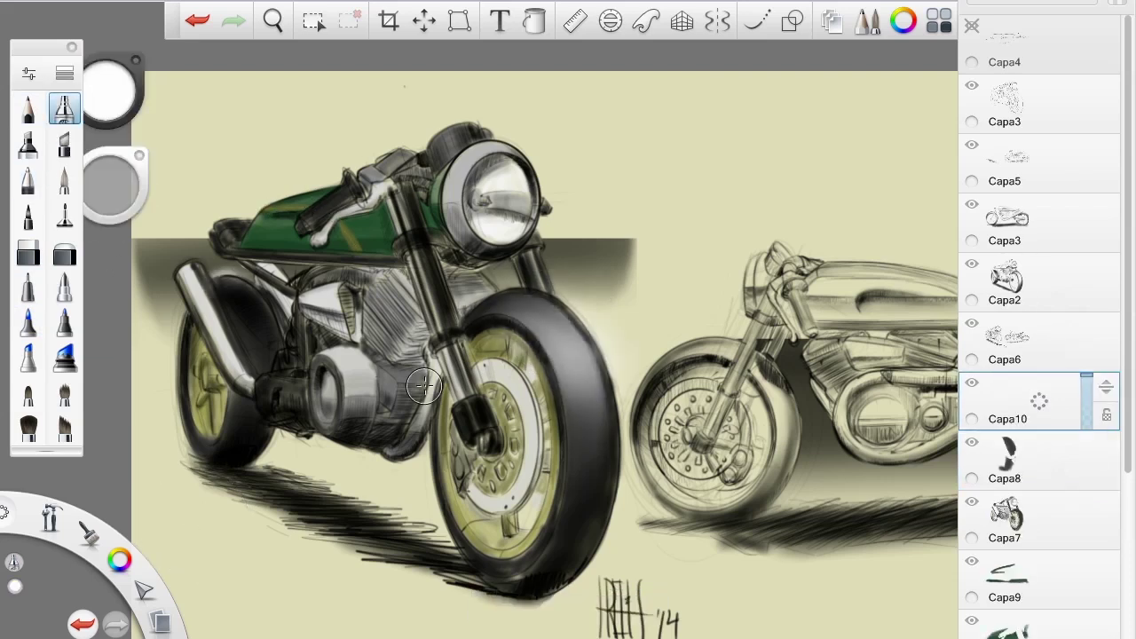
{"action": "left_click_drag", "start_coordinate": [1020, 401], "coordinate": [1021, 282]}
- Erase the white airbrush overspill outside the left motorcycle's front tyre
{"action": "left_click", "coordinate": [27, 255]}
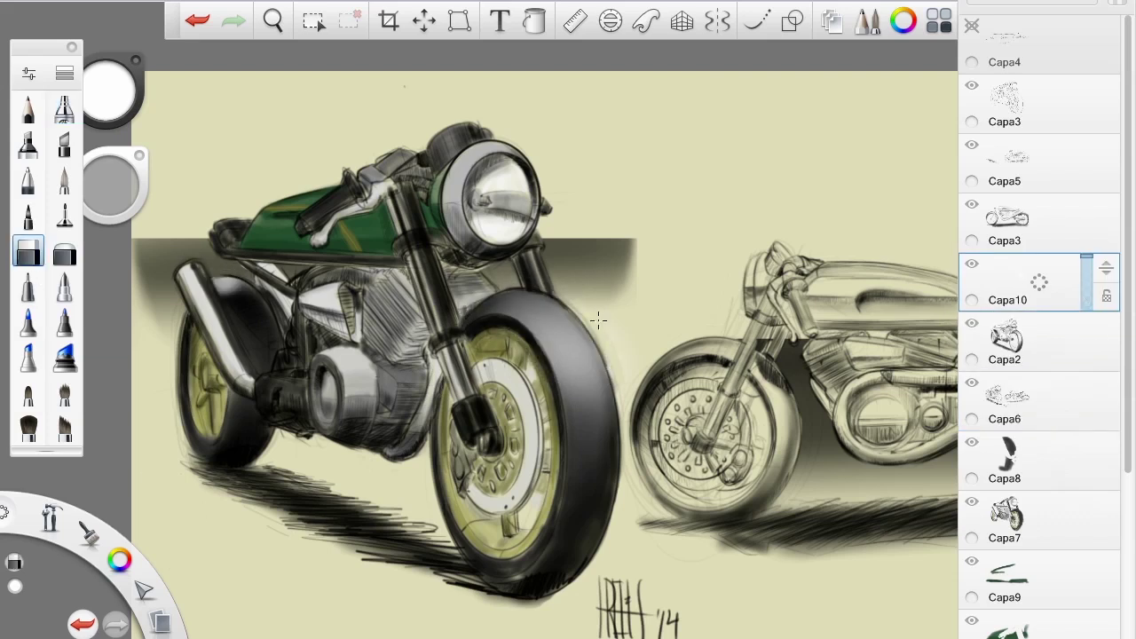
{"action": "key", "text": "e"}
{"action": "mouse_move", "coordinate": [604, 335]}
{"action": "left_mouse_down"}
{"action": "mouse_move", "coordinate": [588, 317]}
{"action": "mouse_move", "coordinate": [568, 579]}
{"action": "left_mouse_up"}
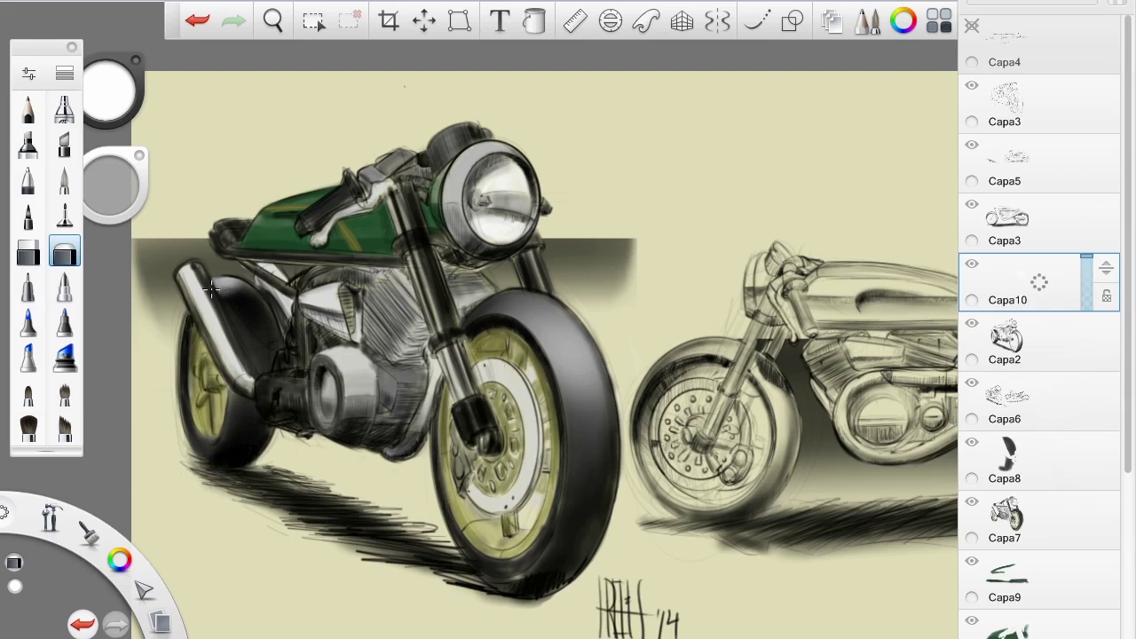
- Airbrush white highlights on the left motorcycle's headlight ring and housing, and darken its lower fork clamp in black pencil on Capa7
{"action": "left_click", "coordinate": [64, 109]}
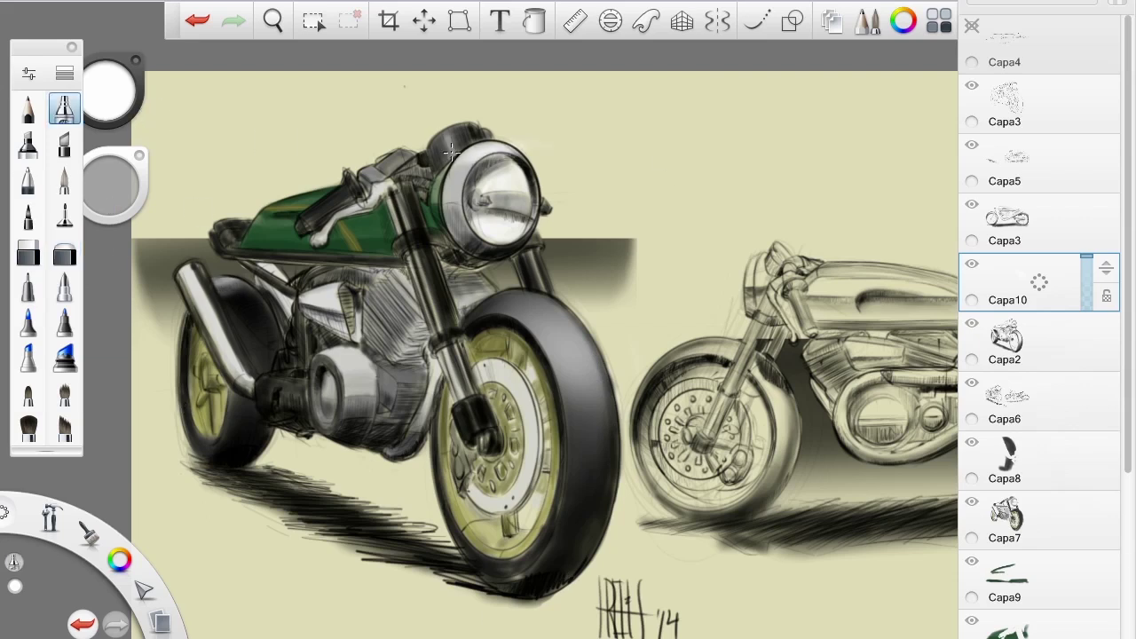
{"action": "left_click", "coordinate": [1059, 497]}
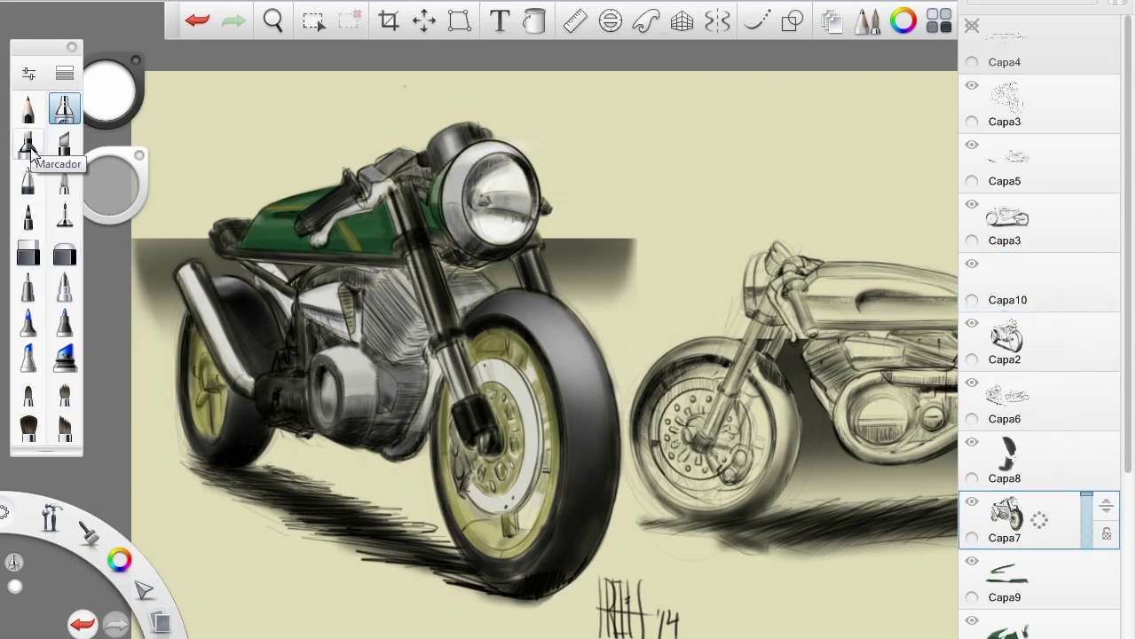
{"action": "left_click", "coordinate": [27, 109]}
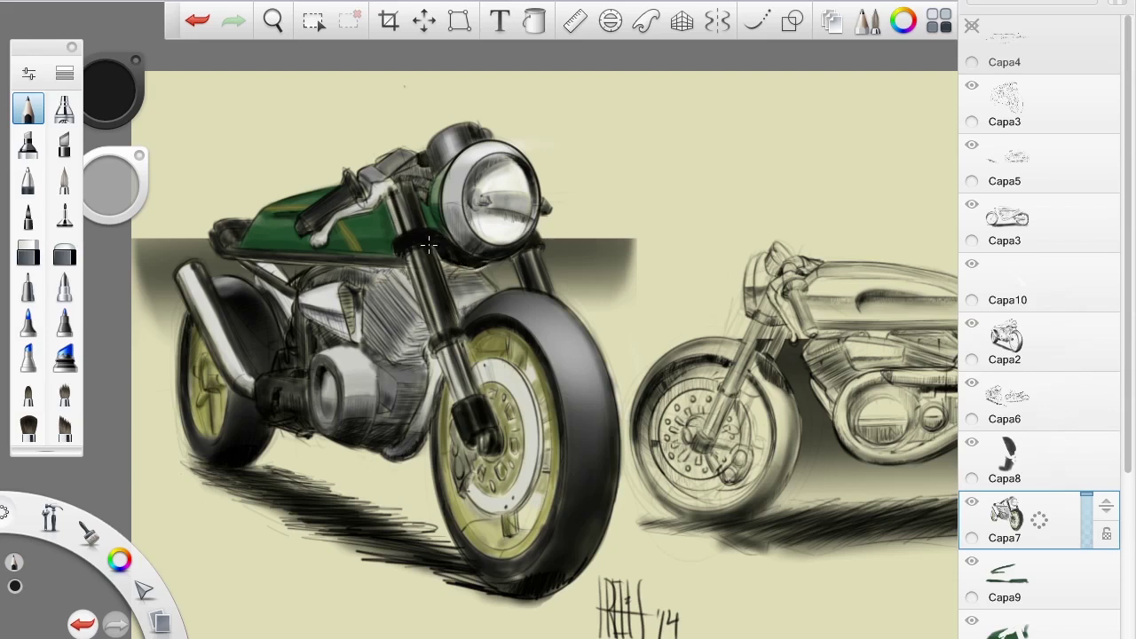
- Add white airbrush and pencil highlights to the left motorcycle's fork, headlight underside and under-tank edge on layer Capa10
{"action": "left_click", "coordinate": [1009, 276]}
{"action": "left_click", "coordinate": [64, 108]}
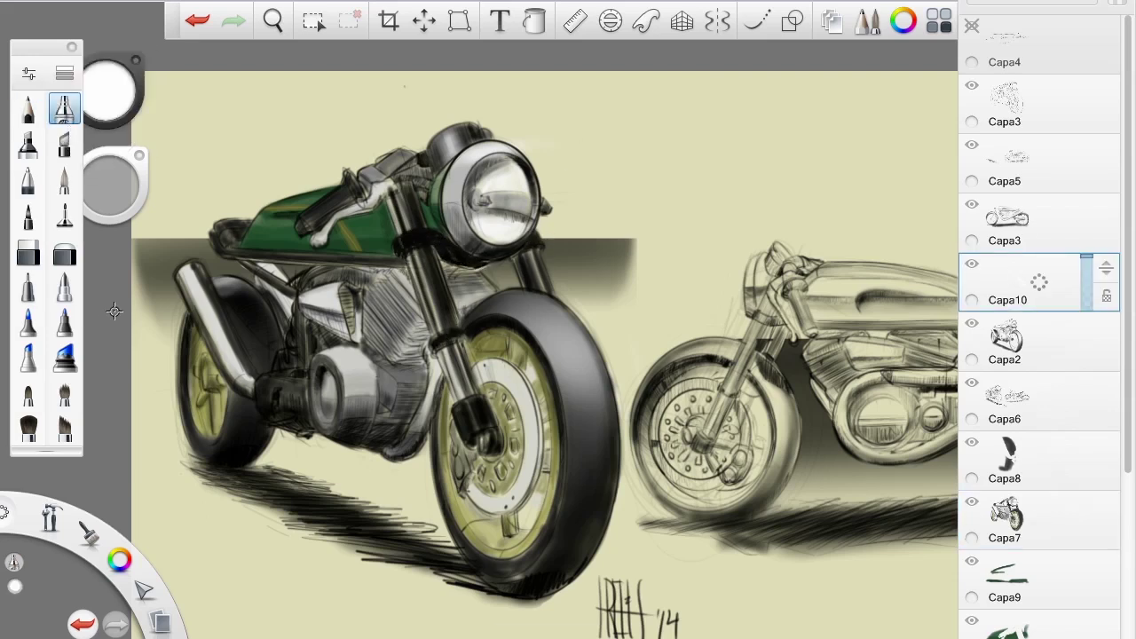
{"action": "key", "text": "b"}
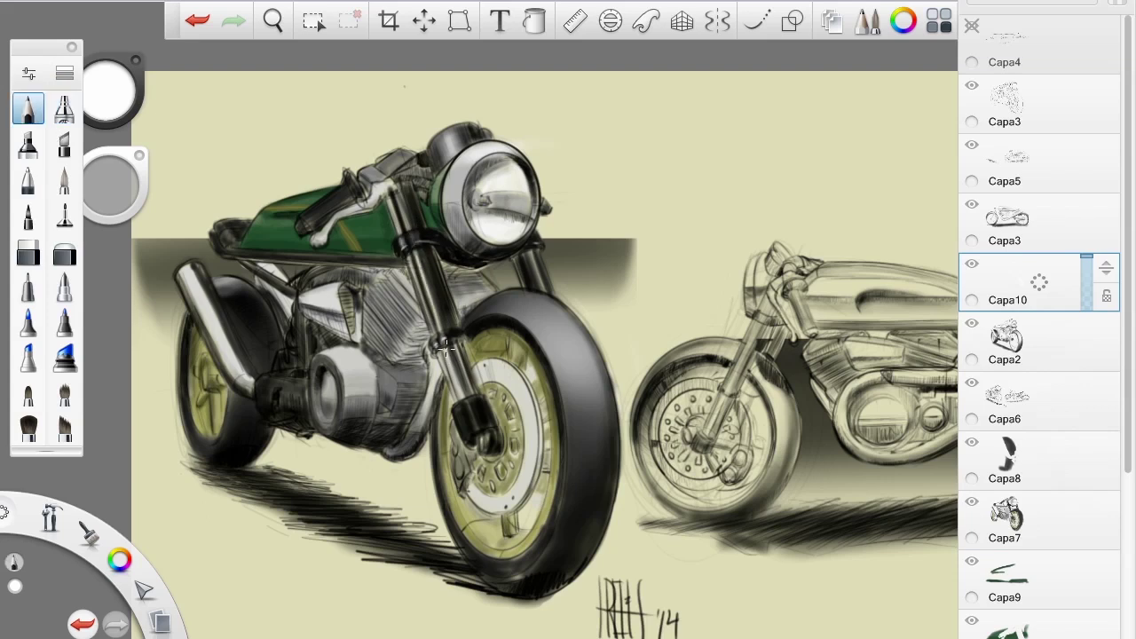
{"action": "key", "text": "b"}
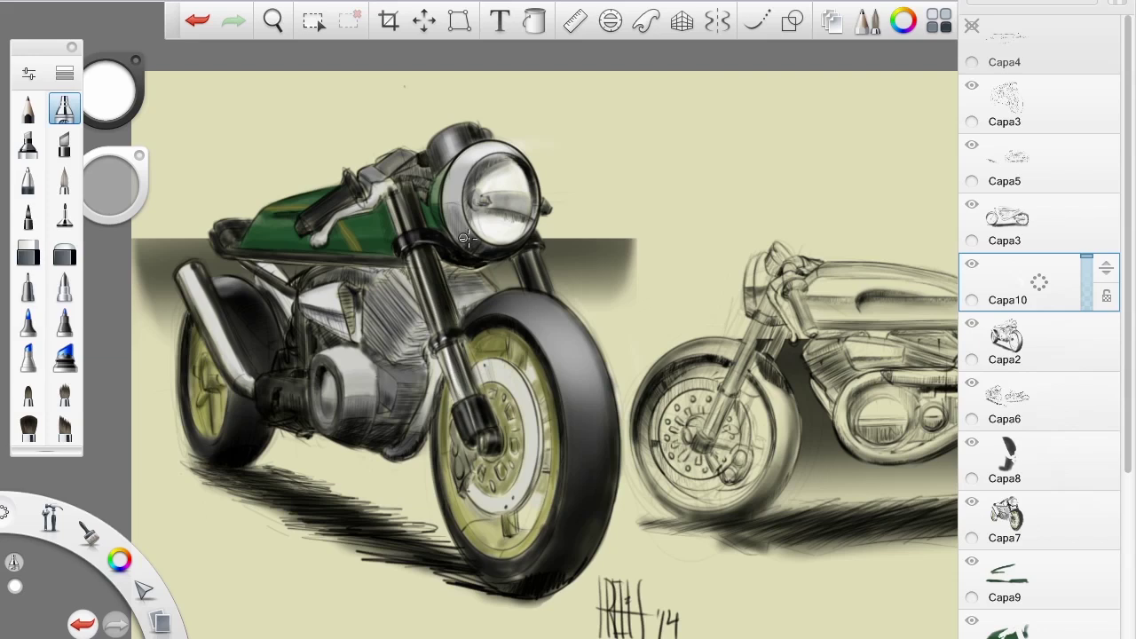
{"action": "key", "text": "b"}
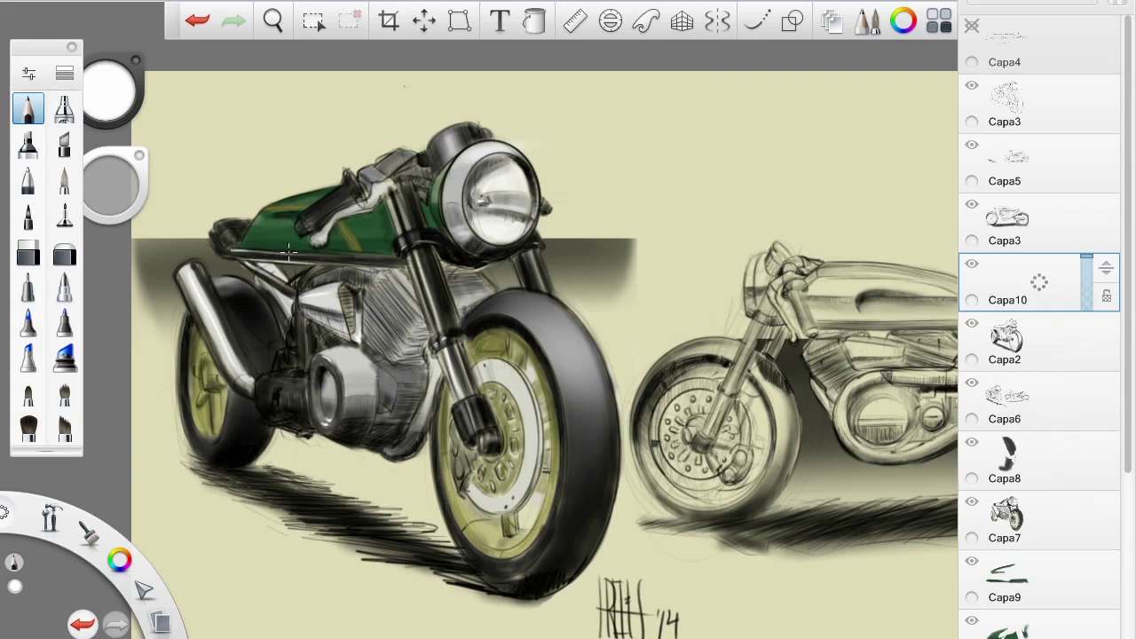
- Add white highlights to the left motorcycle's under-tank edge and engine cover on Capa10, and create a new layer above the upper Capa3
{"action": "left_click_drag", "start_coordinate": [288, 252], "coordinate": [255, 260]}
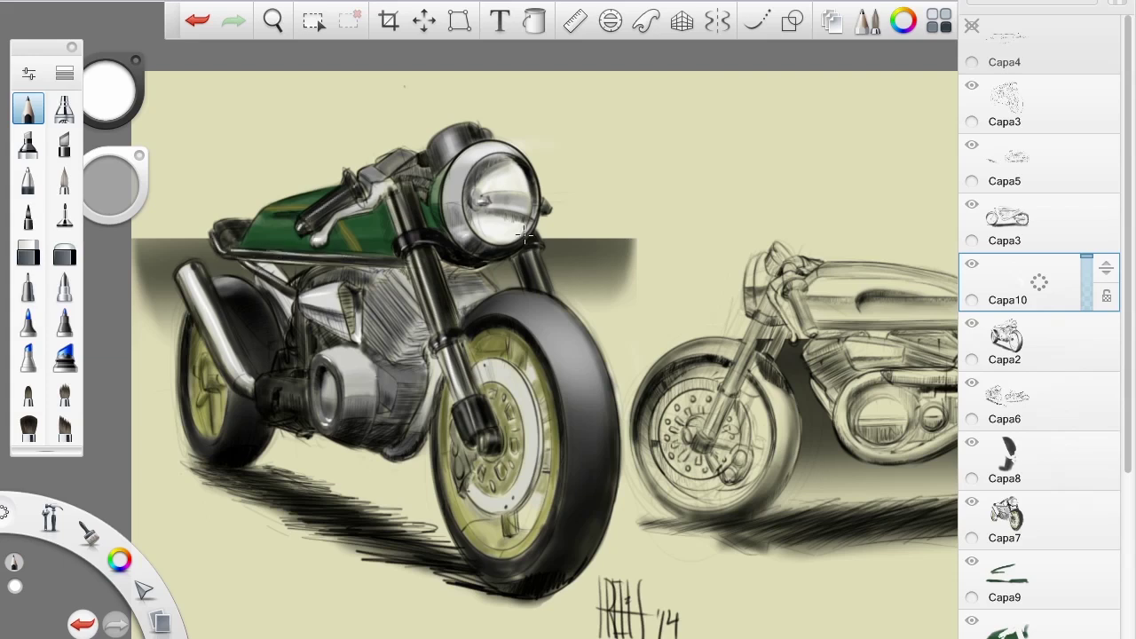
{"action": "key", "text": "ctrl+shift+n"}
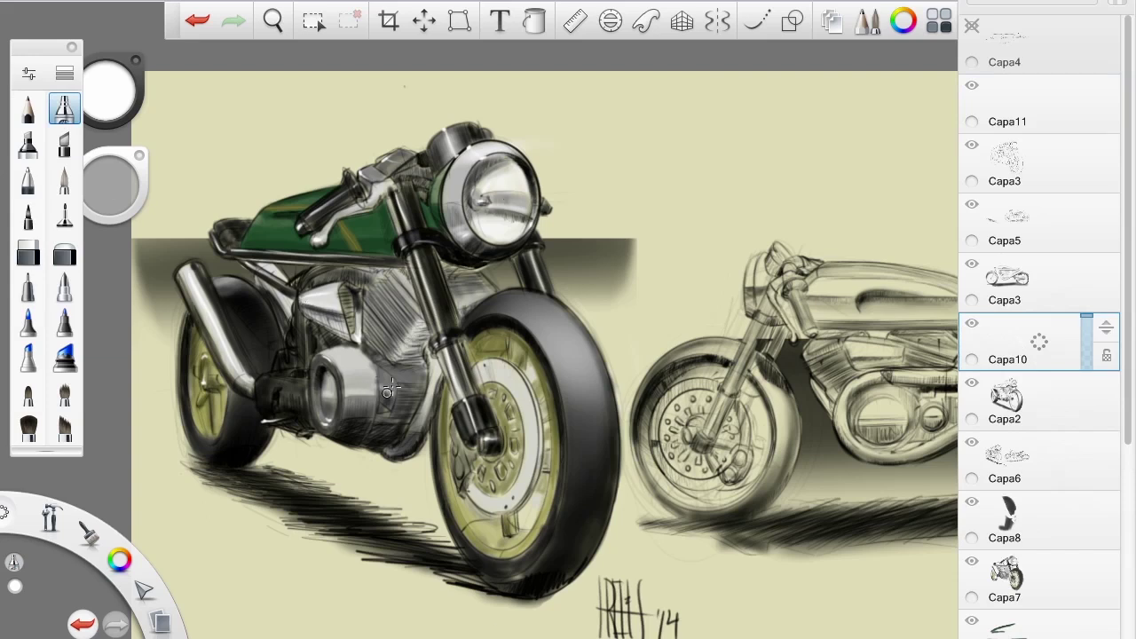
{"action": "key", "text": "b"}
{"action": "key", "text": "Up"}
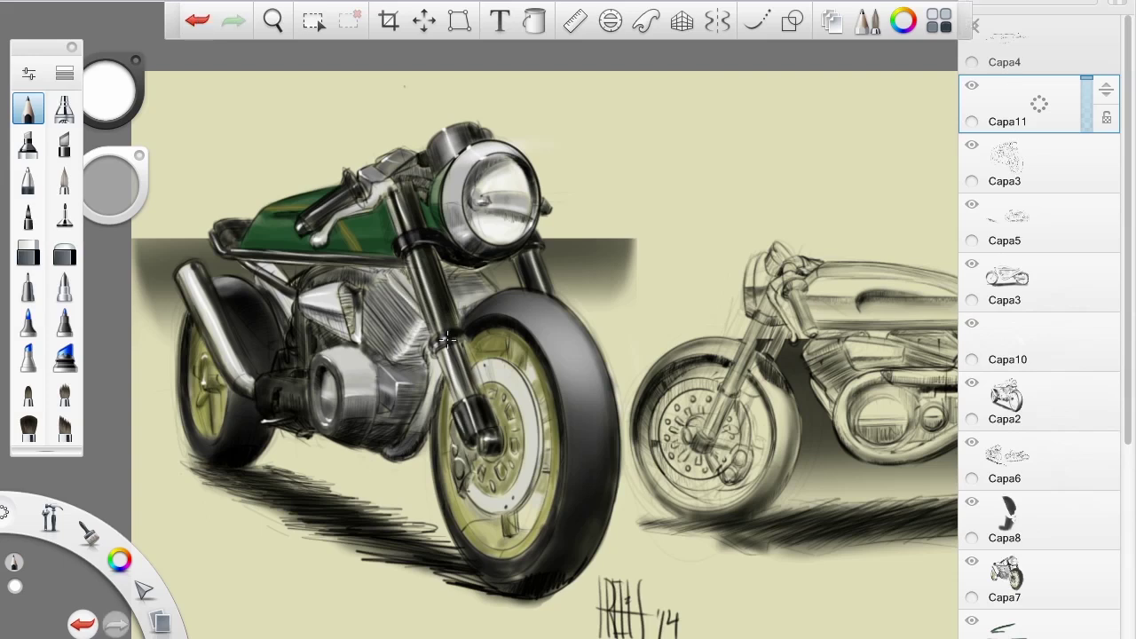
- Draw white pencil highlights around the left motorcycle's front wheel rim on Capa11, guided by a rotated ellipse fitted to the wheel
{"action": "left_click", "coordinate": [610, 21]}
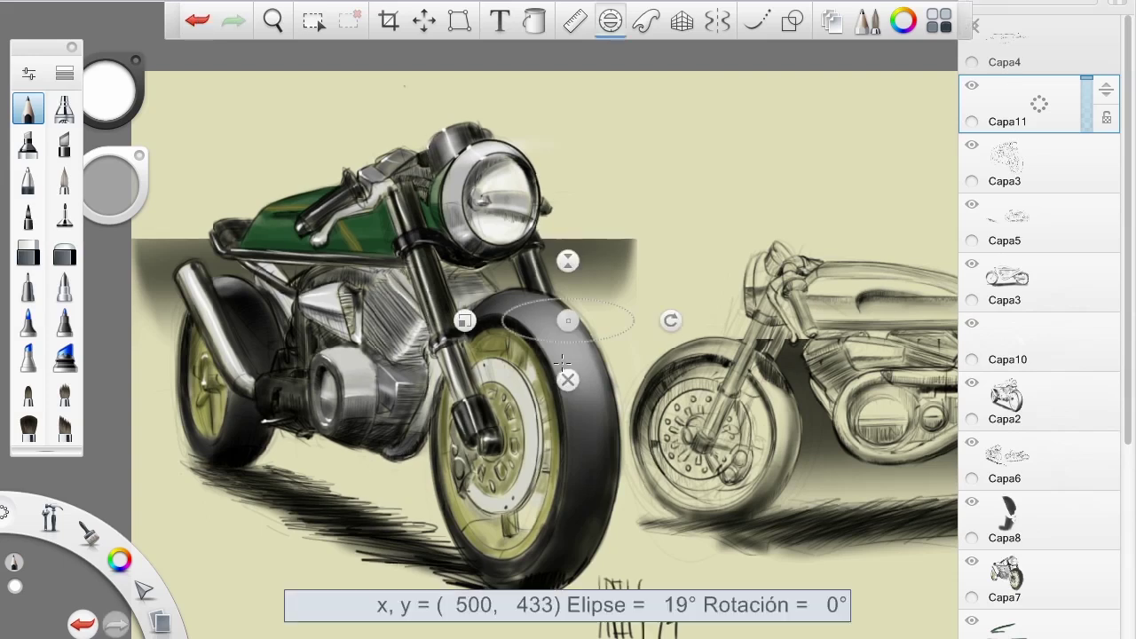
{"action": "left_click_drag", "start_coordinate": [666, 320], "coordinate": [568, 219]}
{"action": "left_click_drag", "start_coordinate": [568, 319], "coordinate": [495, 444]}
{"action": "left_click", "coordinate": [388, 443]}
{"action": "left_click_drag", "start_coordinate": [497, 298], "coordinate": [565, 401]}
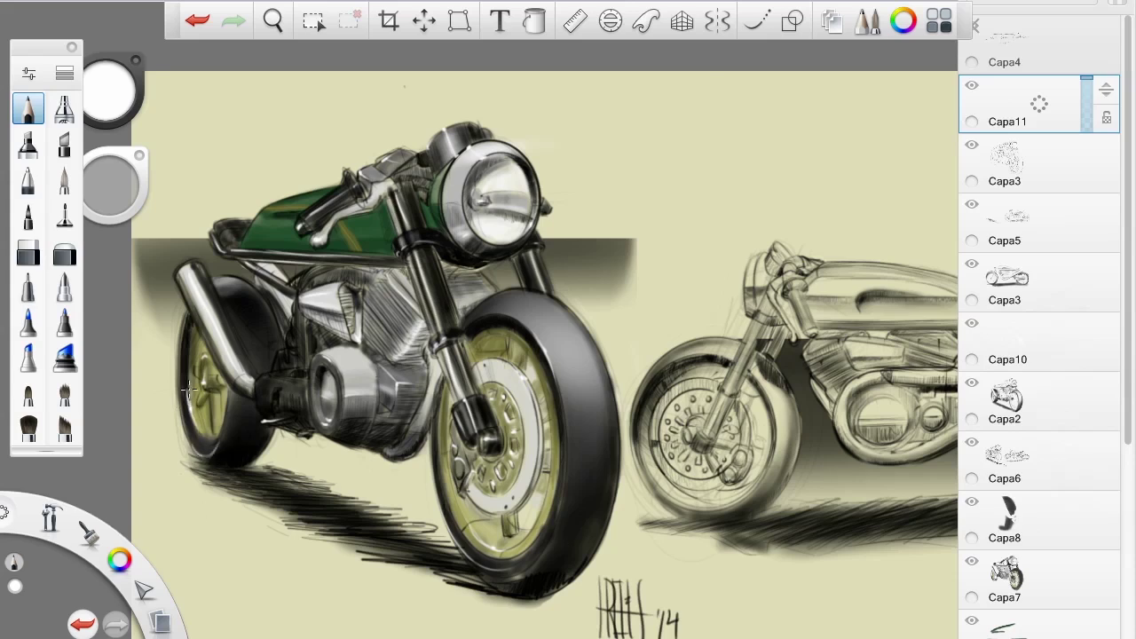
{"action": "key", "text": "ctrl+z"}
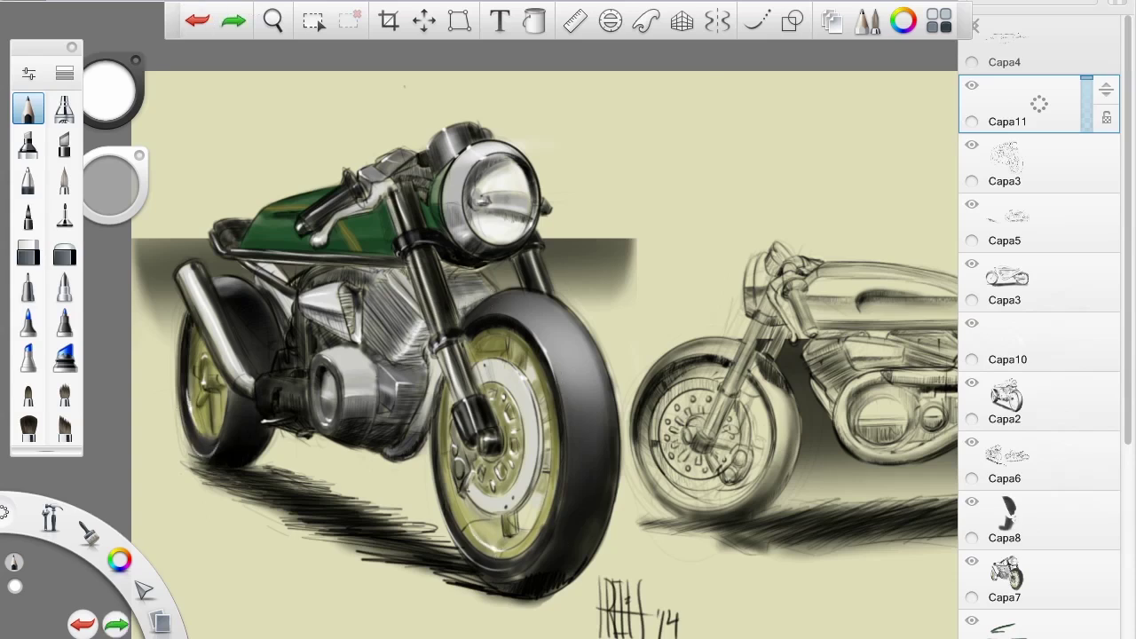
- Add white airbrush and pencil highlights to the left motorcycle's green tank on layer Capa10
{"action": "left_click", "coordinate": [1020, 341]}
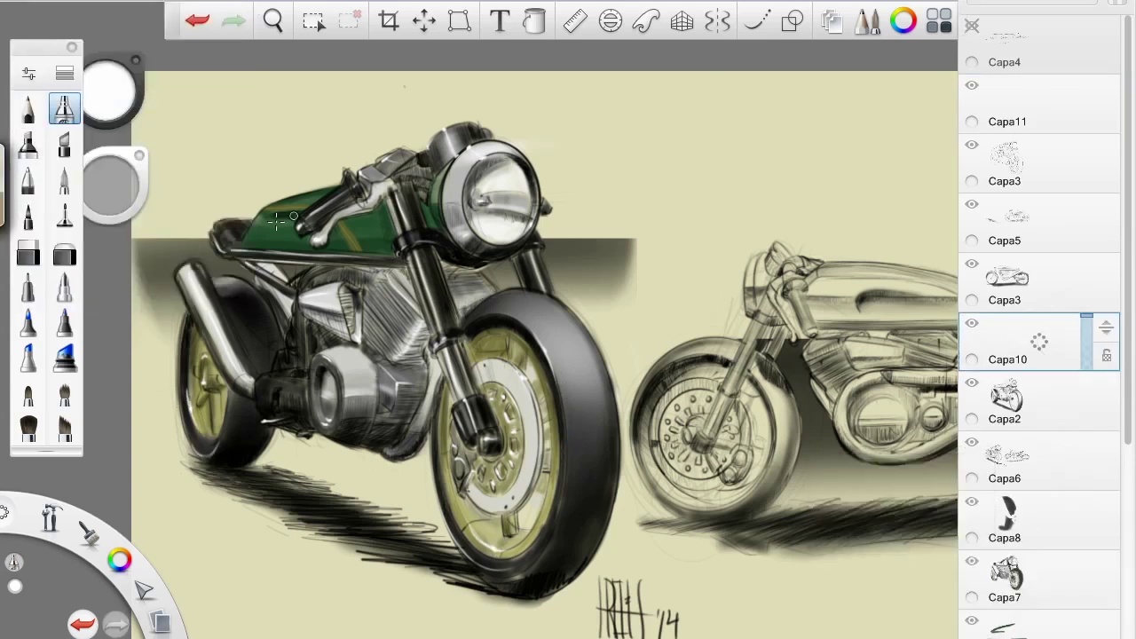
{"action": "left_click", "coordinate": [199, 20]}
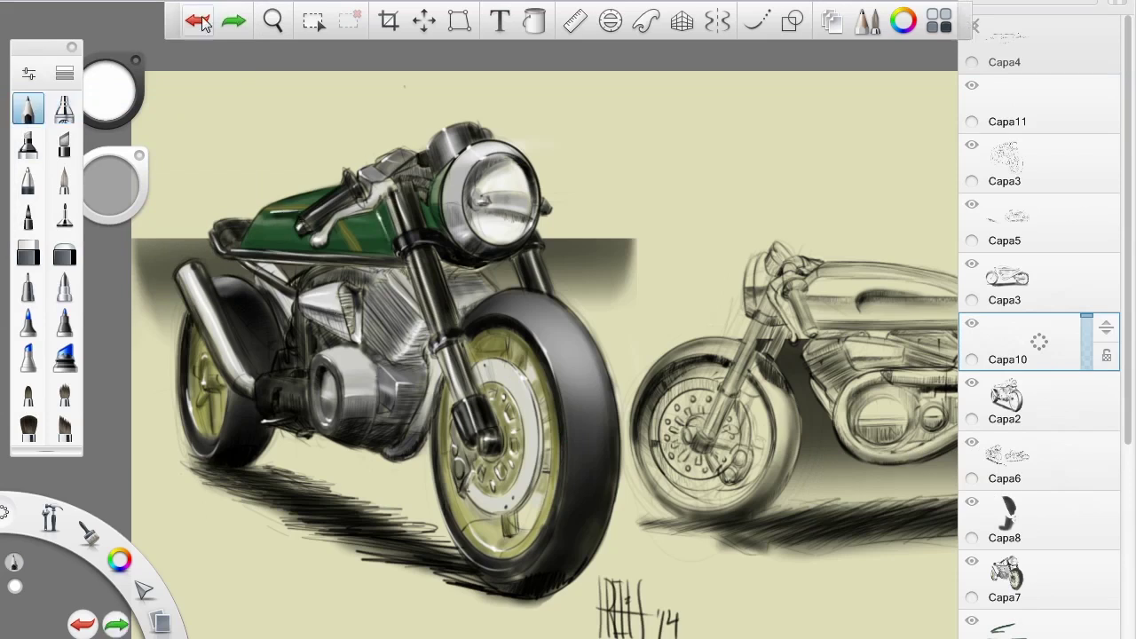
{"action": "left_click", "coordinate": [64, 108]}
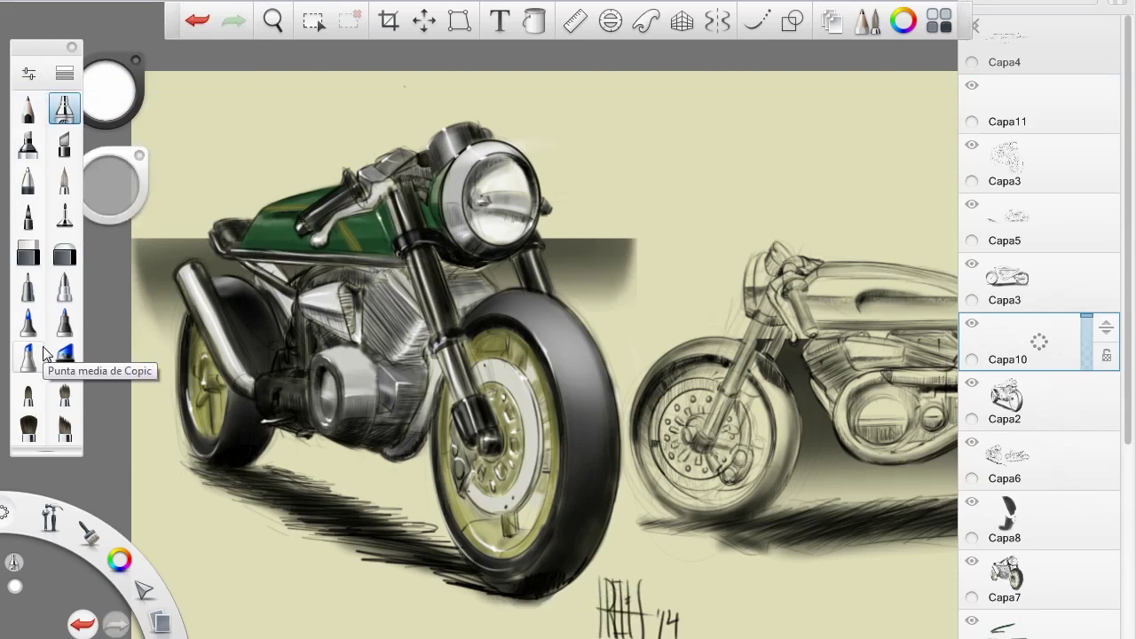
{"action": "key", "text": "b"}
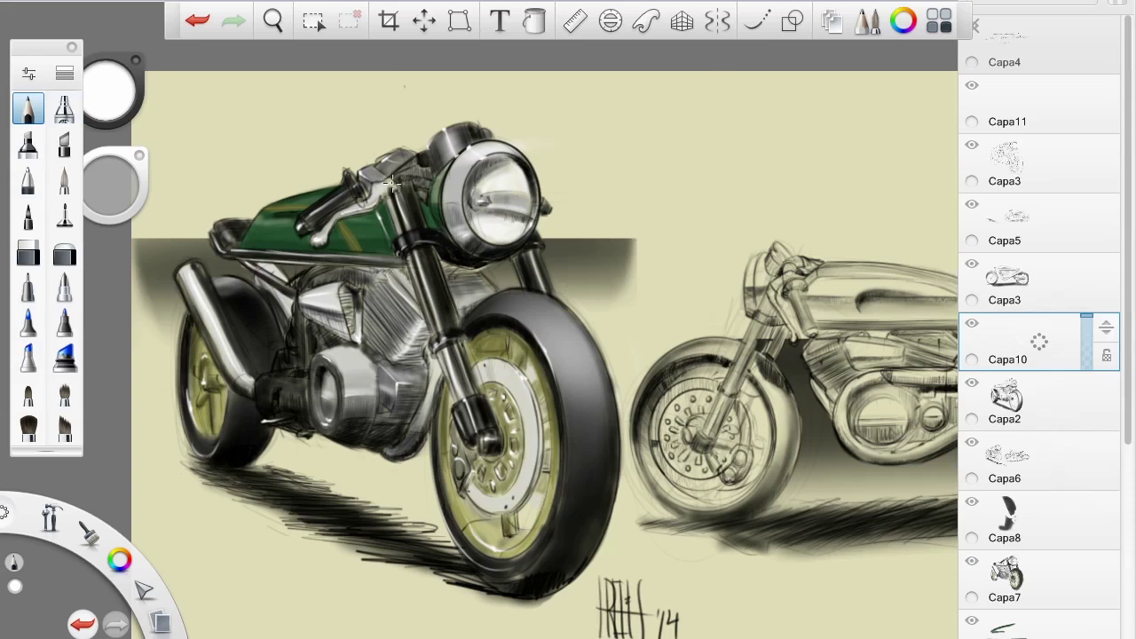
- Colour the right motorcycle's tank with green marker sampled from the left tank on a new layer above Capa3, erasing any overspill
{"action": "scroll", "coordinate": [480, 337], "scroll_direction": "right", "scroll_amount": 10}
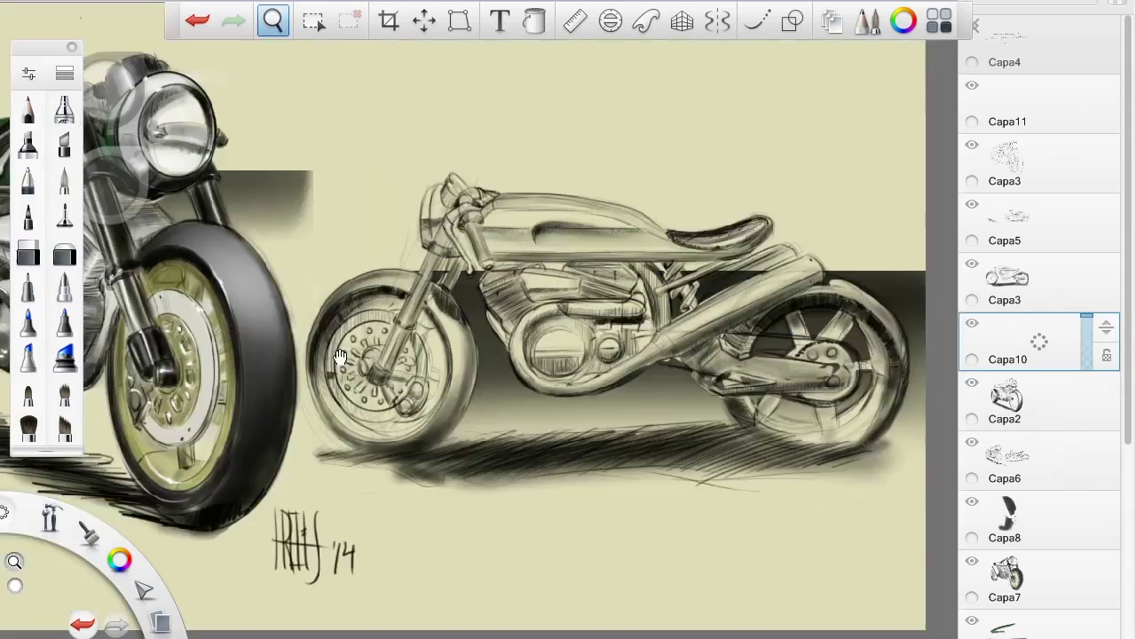
{"action": "left_click", "coordinate": [1039, 343]}
{"action": "left_click", "coordinate": [1048, 293]}
{"action": "left_click_drag", "start_coordinate": [64, 109], "coordinate": [108, 103]}
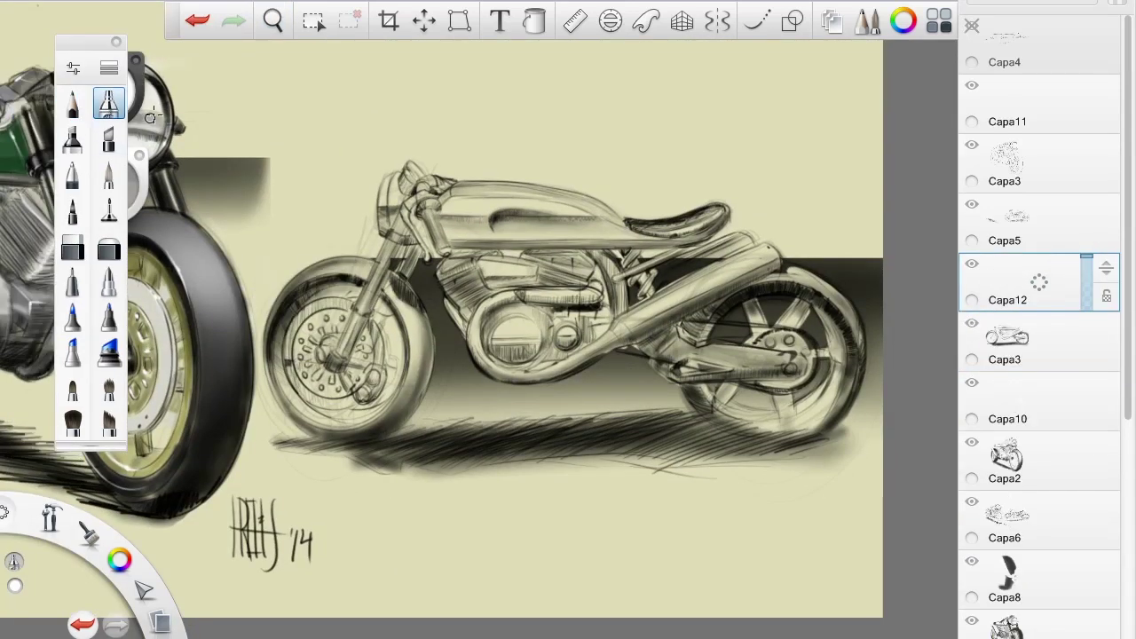
{"action": "left_click", "coordinate": [13, 151], "text": "alt"}
{"action": "left_click_drag", "start_coordinate": [89, 41], "coordinate": [34, 42]}
{"action": "left_click", "coordinate": [17, 315]}
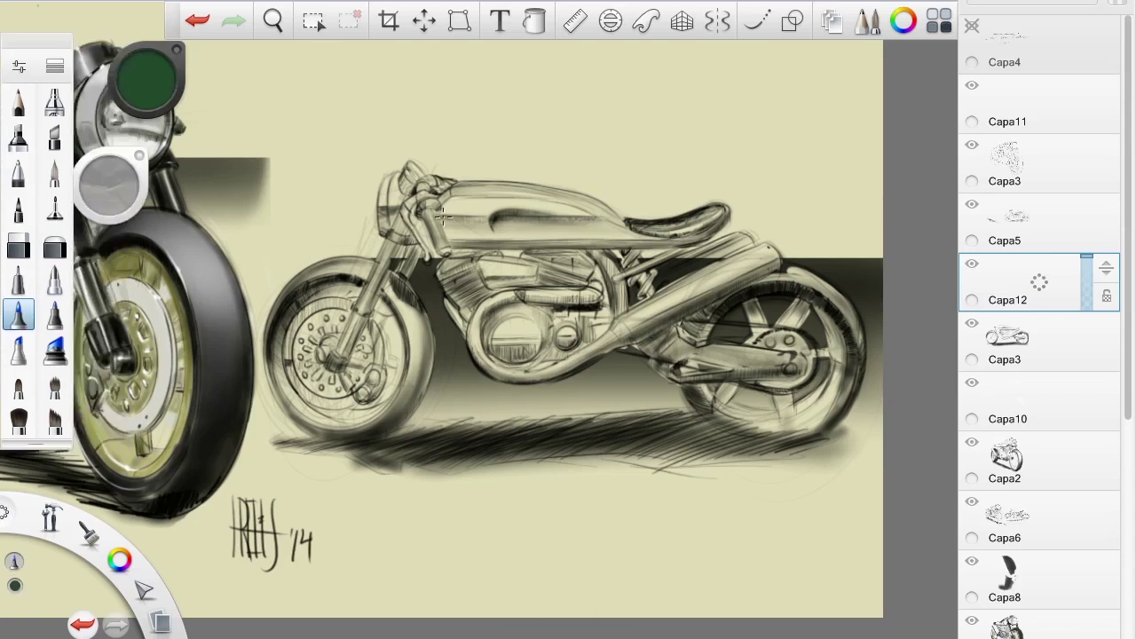
{"action": "left_click_drag", "start_coordinate": [426, 209], "coordinate": [621, 217]}
{"action": "mouse_move", "coordinate": [426, 238]}
{"action": "left_mouse_down"}
{"action": "mouse_move", "coordinate": [701, 238]}
{"action": "mouse_move", "coordinate": [586, 209]}
{"action": "mouse_move", "coordinate": [621, 233]}
{"action": "mouse_move", "coordinate": [520, 192]}
{"action": "mouse_move", "coordinate": [558, 222]}
{"action": "mouse_move", "coordinate": [435, 238]}
{"action": "mouse_move", "coordinate": [426, 200]}
{"action": "mouse_move", "coordinate": [566, 175]}
{"action": "left_mouse_up"}
{"action": "key", "text": "e"}
- Colour the right motorcycle's seat, frame rails, engine gaps and front fork with black marker on a new layer
{"action": "left_click_drag", "start_coordinate": [139, 86], "coordinate": [139, 116]}
{"action": "left_click", "coordinate": [18, 315]}
{"action": "left_click", "coordinate": [1007, 284]}
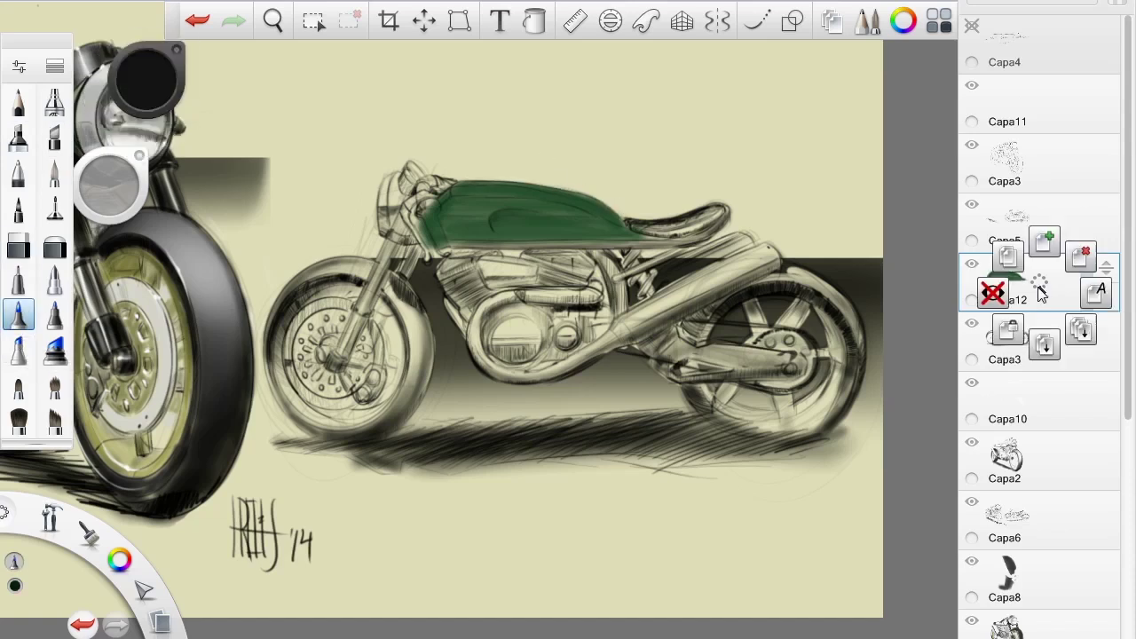
{"action": "left_click", "coordinate": [1009, 254]}
{"action": "left_click_drag", "start_coordinate": [109, 187], "coordinate": [133, 186]}
{"action": "mouse_move", "coordinate": [590, 253]}
{"action": "left_mouse_down"}
{"action": "mouse_move", "coordinate": [612, 310]}
{"action": "mouse_move", "coordinate": [688, 248]}
{"action": "left_mouse_up"}
{"action": "mouse_move", "coordinate": [453, 245]}
{"action": "left_mouse_down"}
{"action": "mouse_move", "coordinate": [698, 238]}
{"action": "mouse_move", "coordinate": [721, 213]}
{"action": "mouse_move", "coordinate": [656, 232]}
{"action": "left_mouse_up"}
{"action": "mouse_move", "coordinate": [583, 330]}
{"action": "left_mouse_down"}
{"action": "mouse_move", "coordinate": [559, 318]}
{"action": "mouse_move", "coordinate": [608, 310]}
{"action": "left_mouse_up"}
{"action": "left_click", "coordinate": [139, 91]}
{"action": "mouse_move", "coordinate": [360, 315]}
{"action": "left_mouse_down"}
{"action": "mouse_move", "coordinate": [397, 216]}
{"action": "mouse_move", "coordinate": [421, 277]}
{"action": "mouse_move", "coordinate": [391, 224]}
{"action": "mouse_move", "coordinate": [371, 277]}
{"action": "left_mouse_up"}
- Colour the right motorcycle's engine cylinders and round cover with grey marker, and move layer Capa13 below Capa3
{"action": "left_click", "coordinate": [139, 78]}
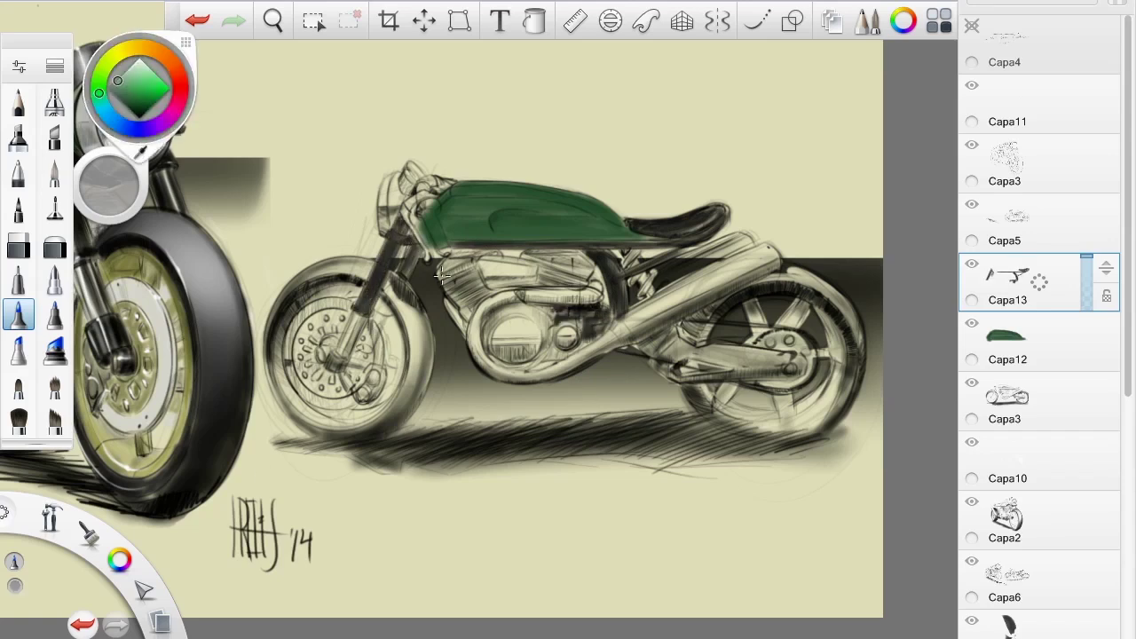
{"action": "left_click_drag", "start_coordinate": [443, 279], "coordinate": [479, 315]}
{"action": "mouse_move", "coordinate": [449, 248]}
{"action": "left_mouse_down"}
{"action": "mouse_move", "coordinate": [493, 277]}
{"action": "mouse_move", "coordinate": [471, 311]}
{"action": "left_mouse_up"}
{"action": "left_click_drag", "start_coordinate": [1105, 281], "coordinate": [1105, 399]}
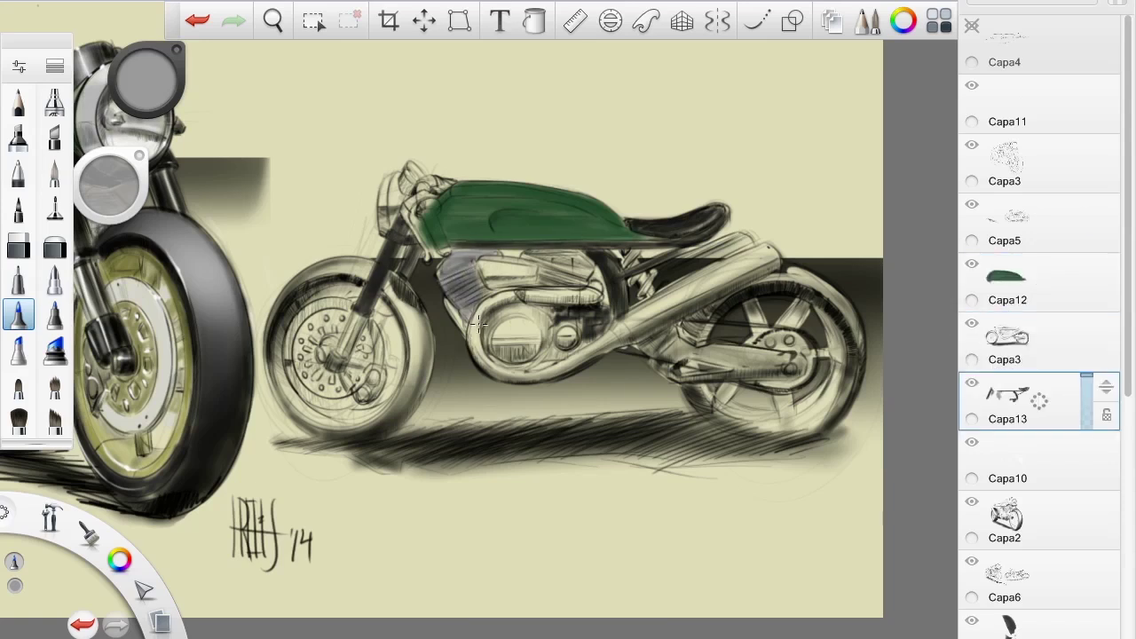
{"action": "left_click_drag", "start_coordinate": [581, 256], "coordinate": [539, 280]}
{"action": "mouse_move", "coordinate": [486, 346]}
{"action": "left_mouse_down"}
{"action": "mouse_move", "coordinate": [529, 317]}
{"action": "mouse_move", "coordinate": [500, 340]}
{"action": "mouse_move", "coordinate": [548, 357]}
{"action": "mouse_move", "coordinate": [586, 332]}
{"action": "mouse_move", "coordinate": [497, 333]}
{"action": "left_mouse_up"}
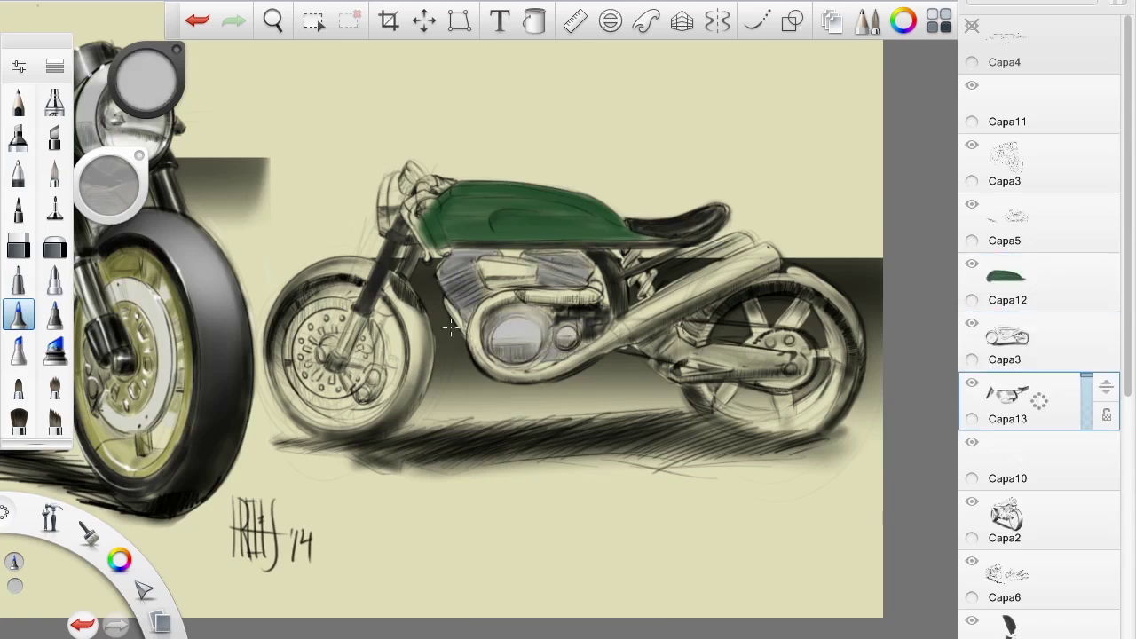
- Colour the right motorcycle's exhaust header pipe and mufflers with light grey marker on Capa13
{"action": "left_click_drag", "start_coordinate": [148, 72], "coordinate": [149, 54]}
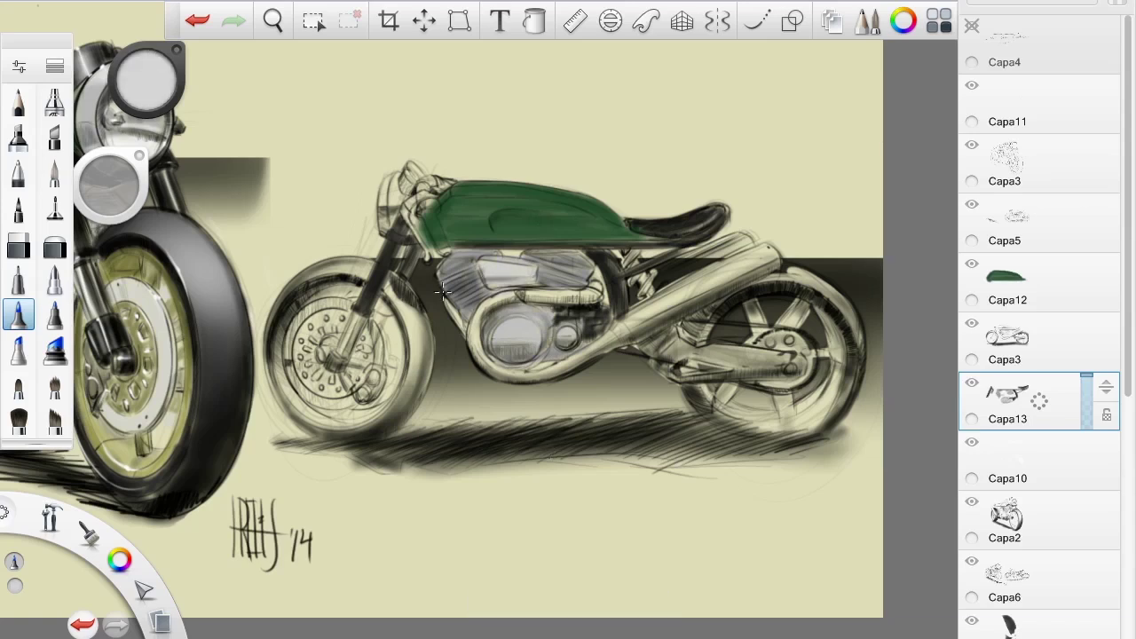
{"action": "left_click_drag", "start_coordinate": [484, 293], "coordinate": [581, 296]}
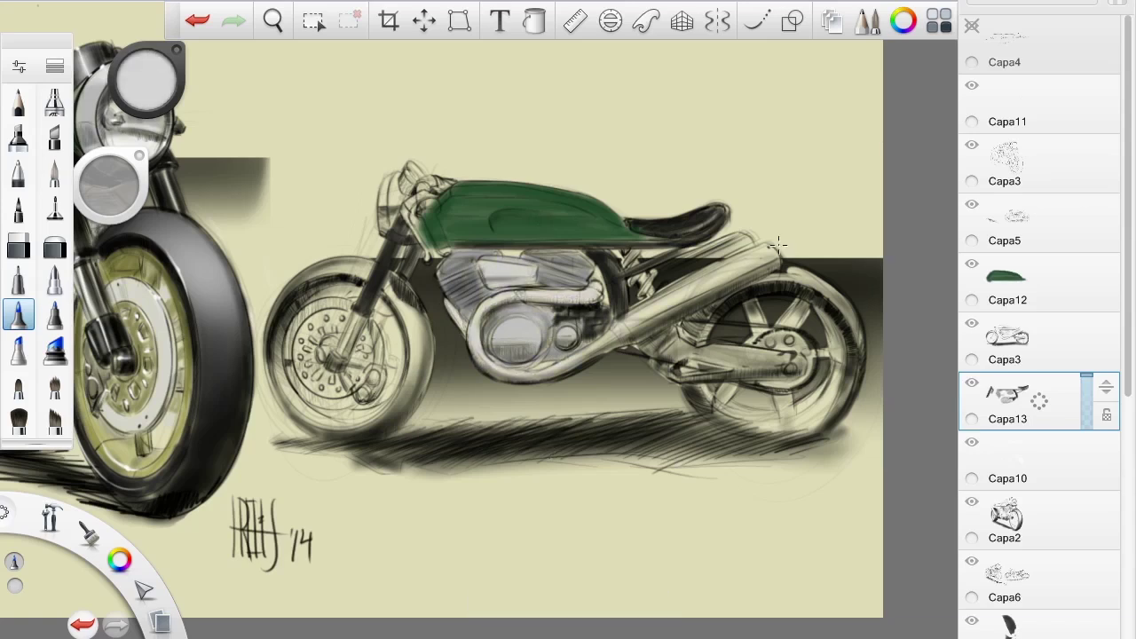
{"action": "mouse_move", "coordinate": [698, 263]}
{"action": "left_mouse_down"}
{"action": "mouse_move", "coordinate": [661, 282]}
{"action": "mouse_move", "coordinate": [726, 257]}
{"action": "left_mouse_up"}
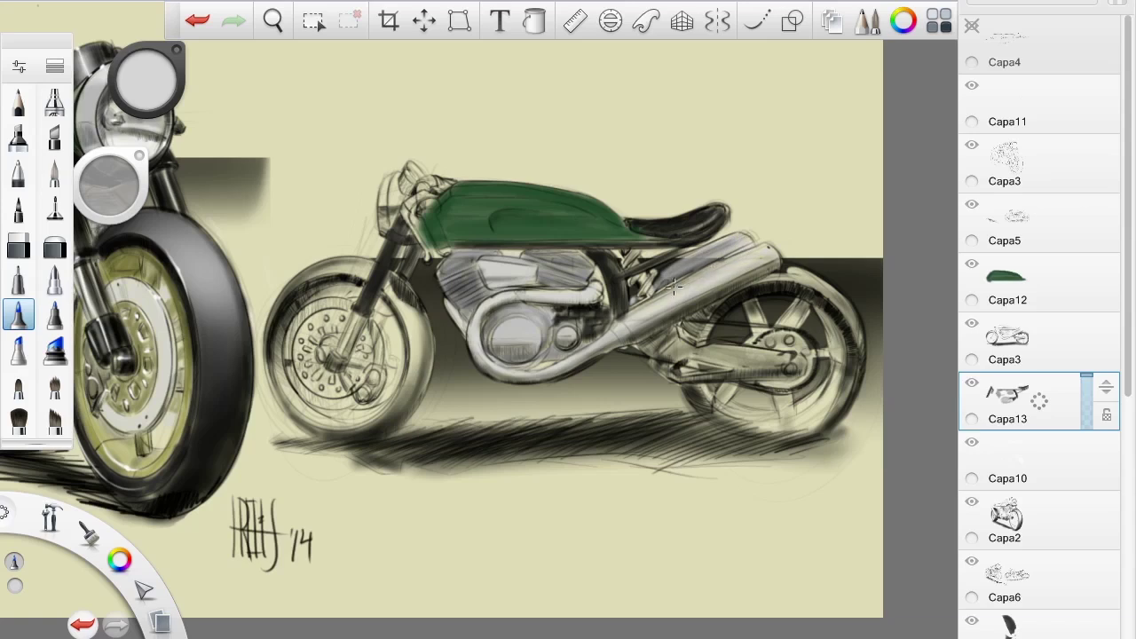
{"action": "left_click_drag", "start_coordinate": [673, 285], "coordinate": [753, 259]}
- Colour the right motorcycle's swingarm and the frame parts behind the engine with dark grey marker
{"action": "left_click_drag", "start_coordinate": [148, 75], "coordinate": [148, 102]}
{"action": "mouse_move", "coordinate": [670, 330]}
{"action": "left_mouse_down"}
{"action": "mouse_move", "coordinate": [644, 355]}
{"action": "mouse_move", "coordinate": [798, 348]}
{"action": "mouse_move", "coordinate": [661, 382]}
{"action": "left_mouse_up"}
{"action": "mouse_move", "coordinate": [666, 355]}
{"action": "left_mouse_down"}
{"action": "mouse_move", "coordinate": [734, 351]}
{"action": "mouse_move", "coordinate": [803, 380]}
{"action": "left_mouse_up"}
{"action": "mouse_move", "coordinate": [667, 364]}
{"action": "left_mouse_down"}
{"action": "mouse_move", "coordinate": [707, 353]}
{"action": "mouse_move", "coordinate": [760, 367]}
{"action": "mouse_move", "coordinate": [664, 373]}
{"action": "left_mouse_up"}
{"action": "left_click_drag", "start_coordinate": [676, 327], "coordinate": [656, 355]}
{"action": "left_click_drag", "start_coordinate": [728, 362], "coordinate": [582, 291]}
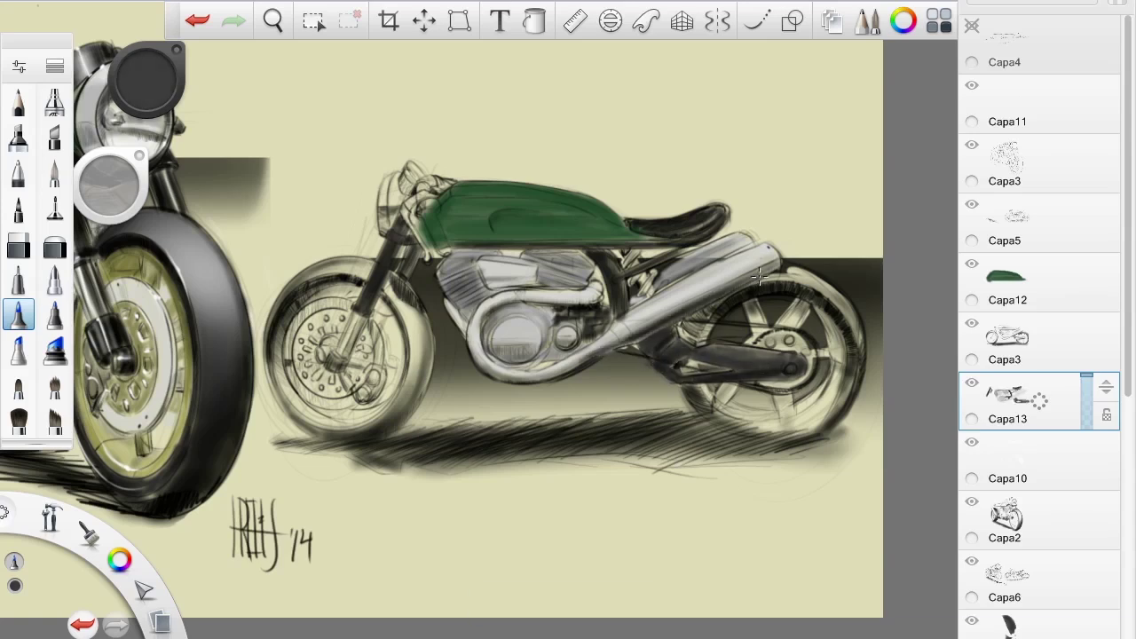
- Shade the edges of the right motorcycle's mufflers, exhaust header and engine cover with marker
{"action": "left_click_drag", "start_coordinate": [777, 265], "coordinate": [661, 281]}
{"action": "left_click_drag", "start_coordinate": [754, 247], "coordinate": [687, 277]}
{"action": "left_click_drag", "start_coordinate": [481, 365], "coordinate": [552, 389]}
{"action": "left_click_drag", "start_coordinate": [479, 306], "coordinate": [594, 302]}
{"action": "mouse_move", "coordinate": [475, 335]}
{"action": "left_mouse_down"}
{"action": "mouse_move", "coordinate": [514, 360]}
{"action": "mouse_move", "coordinate": [576, 345]}
{"action": "left_mouse_up"}
- Colour the right motorcycle's lower fork leg, front hub and brake caliper with grey marker
{"action": "left_click_drag", "start_coordinate": [146, 79], "coordinate": [147, 57]}
{"action": "left_click_drag", "start_coordinate": [341, 387], "coordinate": [368, 364]}
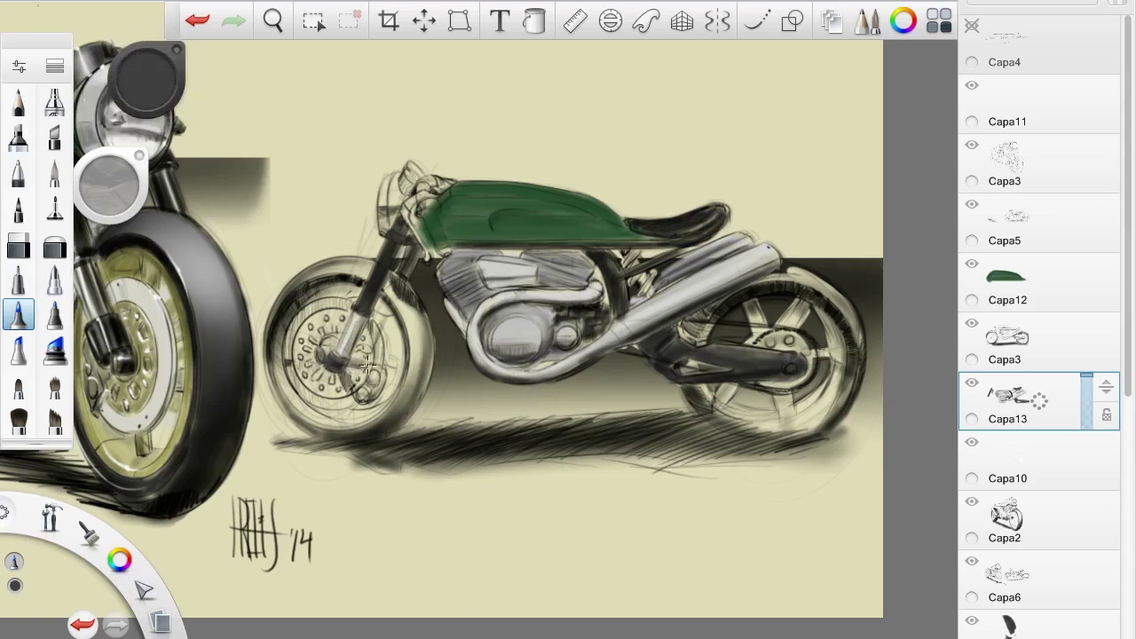
{"action": "left_click_drag", "start_coordinate": [147, 80], "coordinate": [146, 93]}
{"action": "left_click_drag", "start_coordinate": [1039, 402], "coordinate": [1035, 246]}
{"action": "left_click_drag", "start_coordinate": [424, 212], "coordinate": [444, 253]}
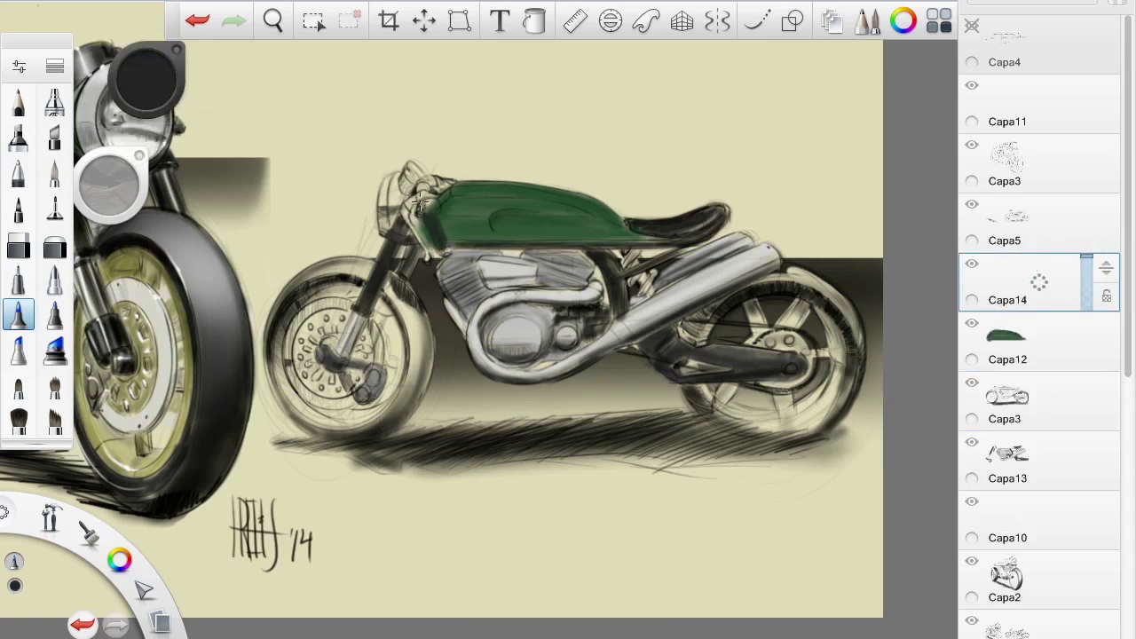
{"action": "scroll", "coordinate": [421, 181], "scroll_direction": "up", "scroll_amount": 3}
{"action": "left_click", "coordinate": [1007, 277]}
{"action": "left_click", "coordinate": [996, 287]}
- Erase the green covering the right motorcycle's handlebar grip on layer Capa12
{"action": "key", "text": "e"}
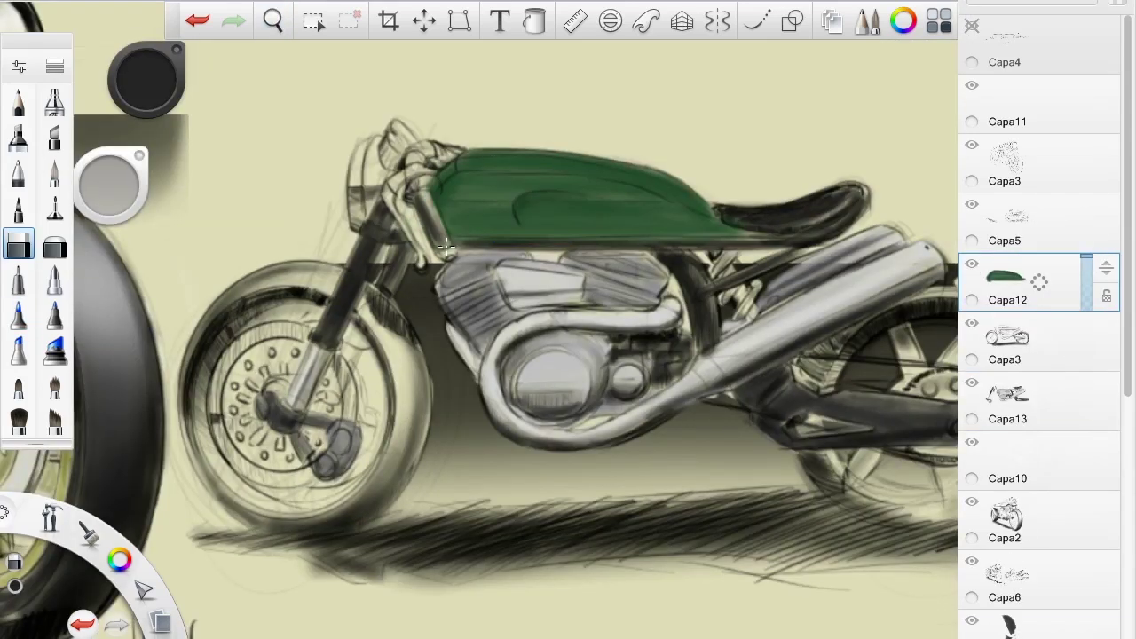
{"action": "left_click", "coordinate": [54, 314]}
{"action": "left_click", "coordinate": [1012, 401]}
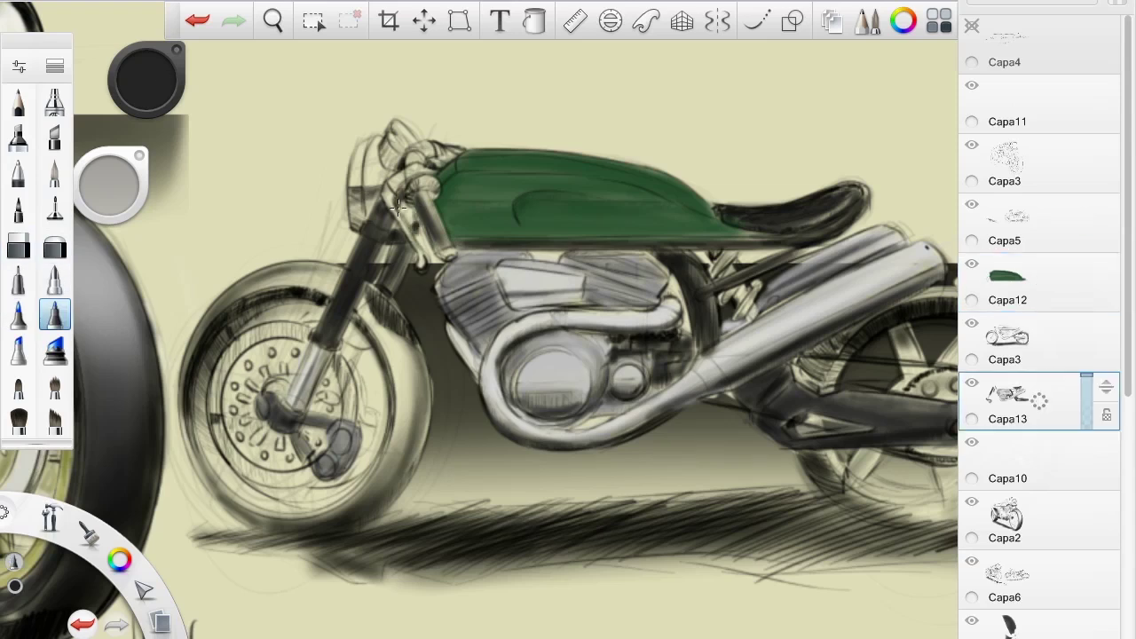
- Colour the right motorcycle's headlight housing green and darken the tank recess on Capa12, moving that layer below Capa13
{"action": "left_click", "coordinate": [1007, 282]}
{"action": "mouse_move", "coordinate": [357, 213]}
{"action": "left_mouse_down"}
{"action": "mouse_move", "coordinate": [373, 151]}
{"action": "mouse_move", "coordinate": [381, 179]}
{"action": "left_mouse_up"}
{"action": "left_click_drag", "start_coordinate": [1007, 282], "coordinate": [976, 386]}
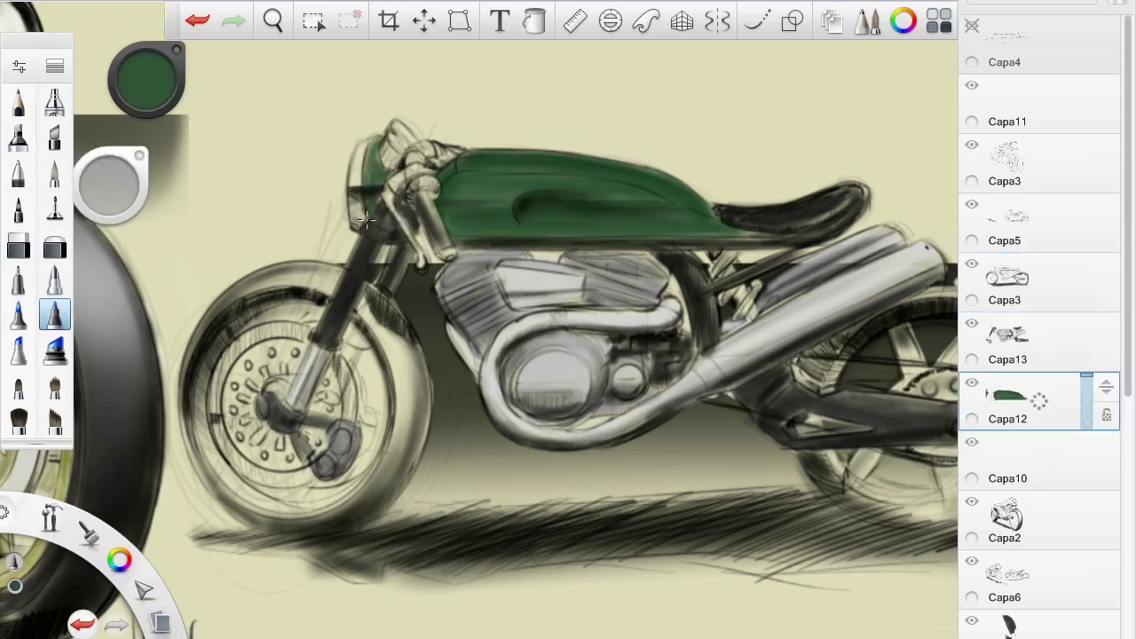
- Colour the right motorcycle's handlebar, grip and headlight ring and shade its upper muffler with grey marker on Capa13
{"action": "left_click", "coordinate": [123, 80]}
{"action": "left_click", "coordinate": [1008, 337]}
{"action": "left_click_drag", "start_coordinate": [147, 85], "coordinate": [160, 128]}
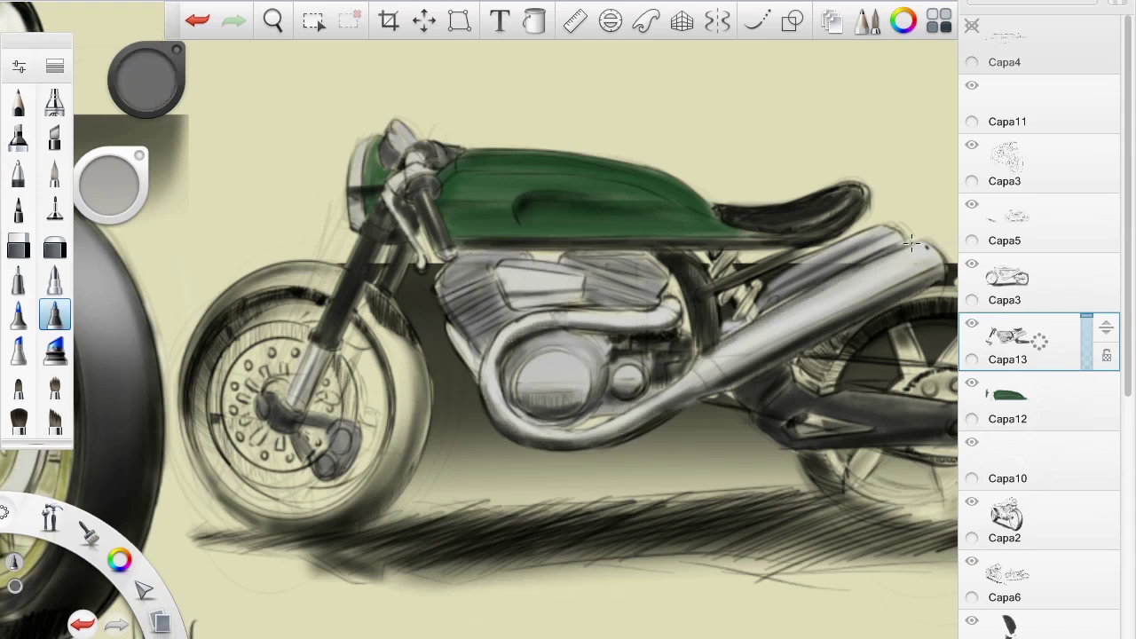
{"action": "left_click_drag", "start_coordinate": [911, 244], "coordinate": [812, 275]}
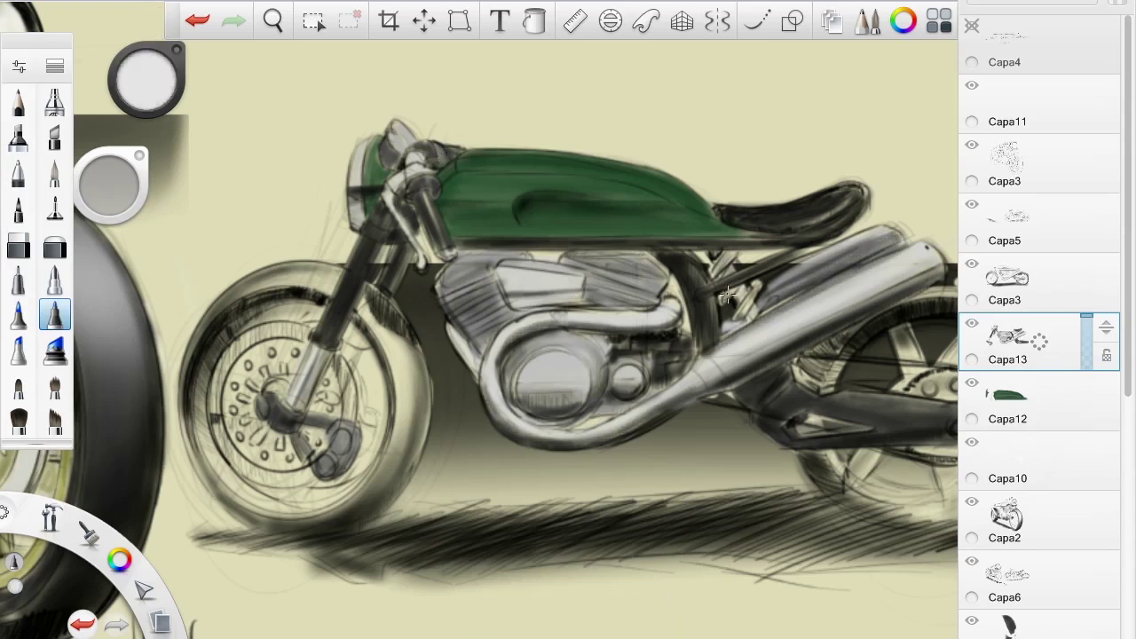
- Colour the right motorcycle's rear shock and front brake disc ring light grey, and the disc's centre olive
{"action": "left_click_drag", "start_coordinate": [726, 295], "coordinate": [748, 307]}
{"action": "left_click_drag", "start_coordinate": [218, 328], "coordinate": [230, 461]}
{"action": "left_click_drag", "start_coordinate": [293, 328], "coordinate": [346, 417]}
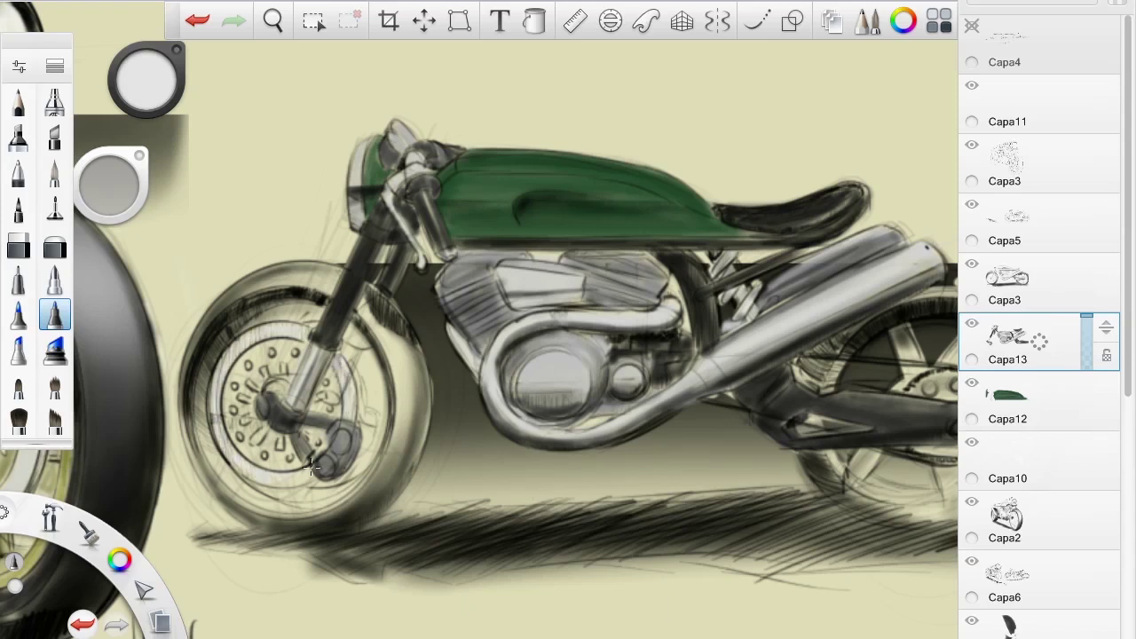
{"action": "left_click_drag", "start_coordinate": [240, 466], "coordinate": [293, 484]}
{"action": "mouse_move", "coordinate": [249, 426]}
{"action": "left_mouse_down"}
{"action": "mouse_move", "coordinate": [297, 352]}
{"action": "mouse_move", "coordinate": [257, 444]}
{"action": "mouse_move", "coordinate": [320, 395]}
{"action": "mouse_move", "coordinate": [313, 444]}
{"action": "left_mouse_up"}
{"action": "mouse_move", "coordinate": [247, 406]}
{"action": "left_mouse_down"}
{"action": "mouse_move", "coordinate": [266, 428]}
{"action": "mouse_move", "coordinate": [311, 433]}
{"action": "mouse_move", "coordinate": [314, 354]}
{"action": "left_mouse_up"}
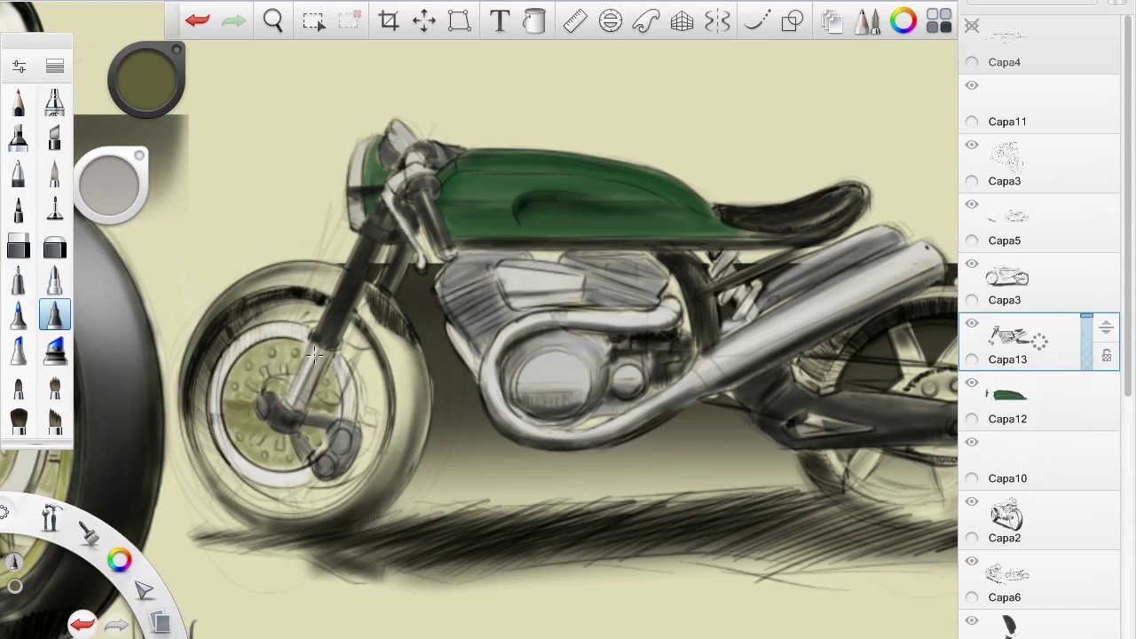
- Add white pencil highlights to the right motorcycle's exhaust, engine cover and rear frame strut on a new layer above Capa3
{"action": "left_click", "coordinate": [55, 102]}
{"action": "left_click_drag", "start_coordinate": [147, 80], "coordinate": [146, 71]}
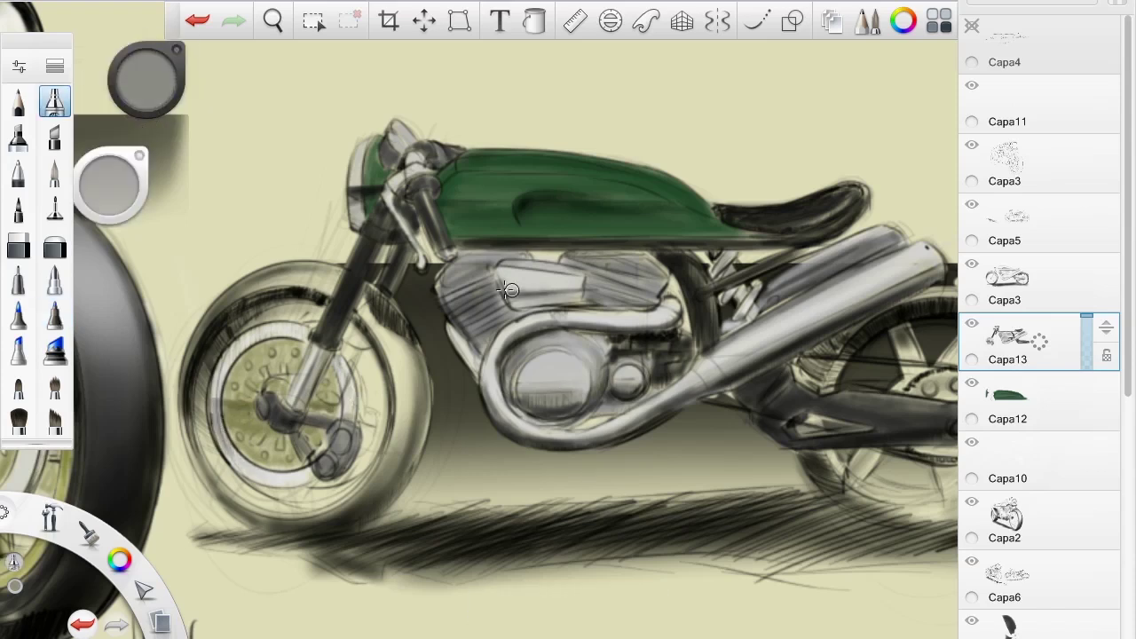
{"action": "key", "text": "ctrl+shift+n"}
{"action": "left_click", "coordinate": [151, 82]}
{"action": "left_click", "coordinate": [136, 45]}
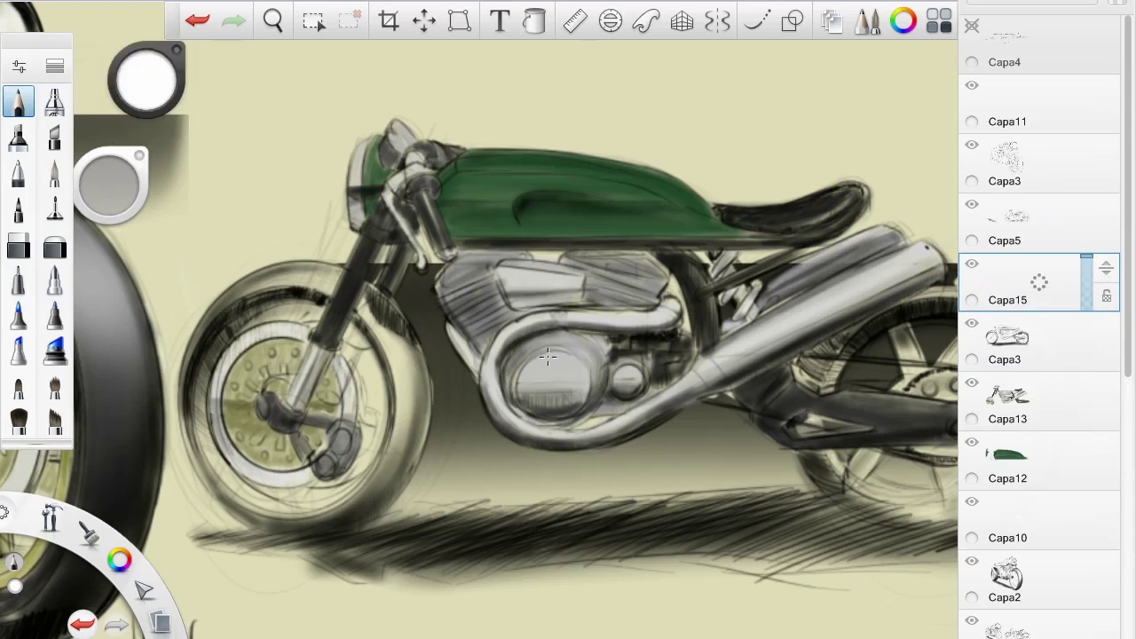
{"action": "left_click_drag", "start_coordinate": [504, 328], "coordinate": [666, 312]}
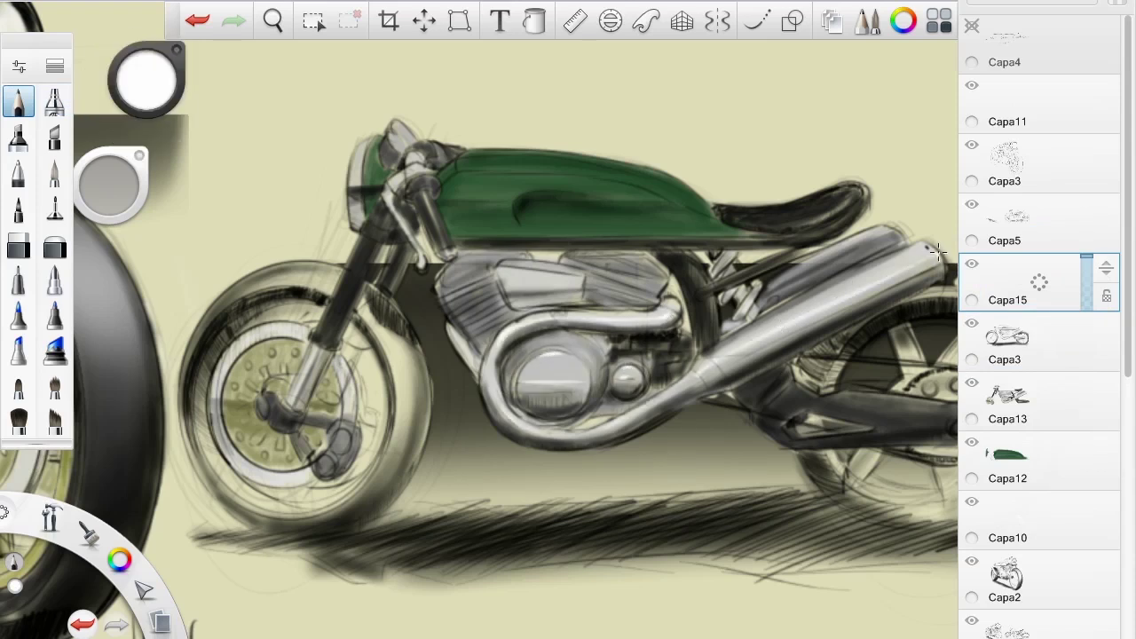
{"action": "left_click_drag", "start_coordinate": [807, 248], "coordinate": [696, 297]}
- Draw a straight white pencil highlight along the right motorcycle's lower tank edge with the ruler guide
{"action": "key", "text": "r"}
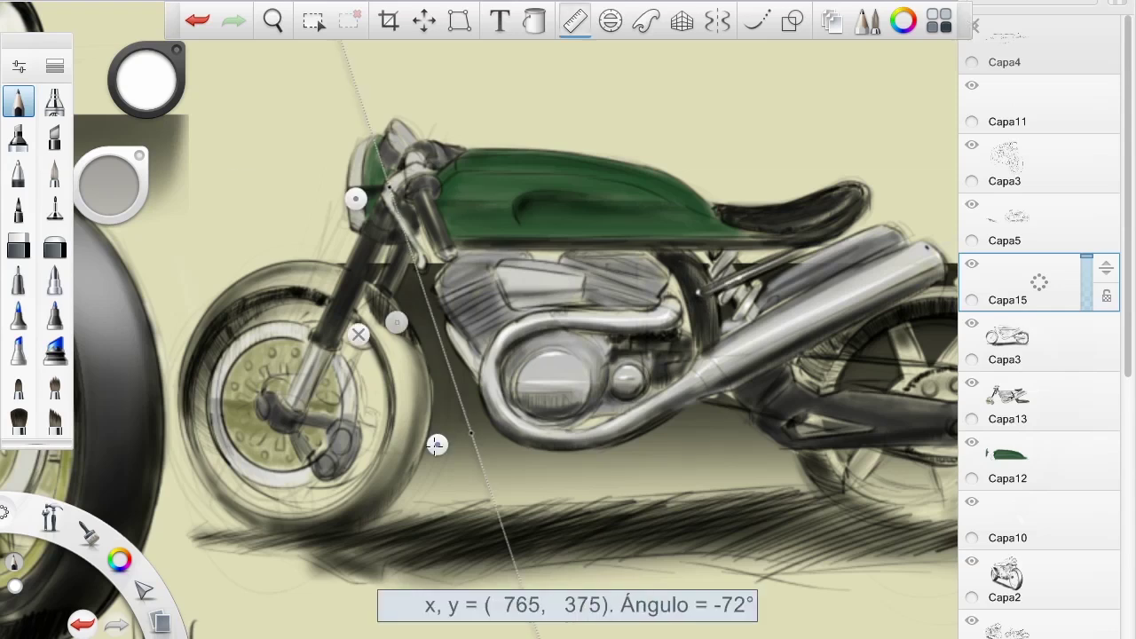
{"action": "left_click_drag", "start_coordinate": [436, 444], "coordinate": [452, 272]}
{"action": "key", "text": "r"}
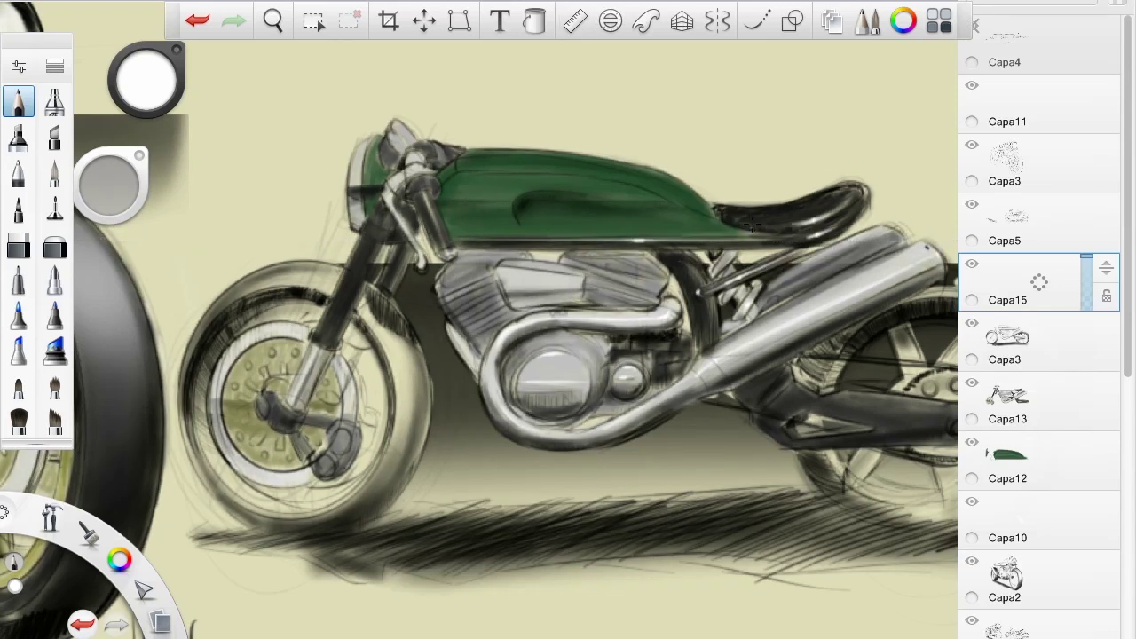
- Add white pencil highlights to the right motorcycle's seat and the upper curve and side of its green tank on Capa15
{"action": "left_click_drag", "start_coordinate": [731, 215], "coordinate": [809, 226]}
{"action": "left_click_drag", "start_coordinate": [444, 177], "coordinate": [610, 169]}
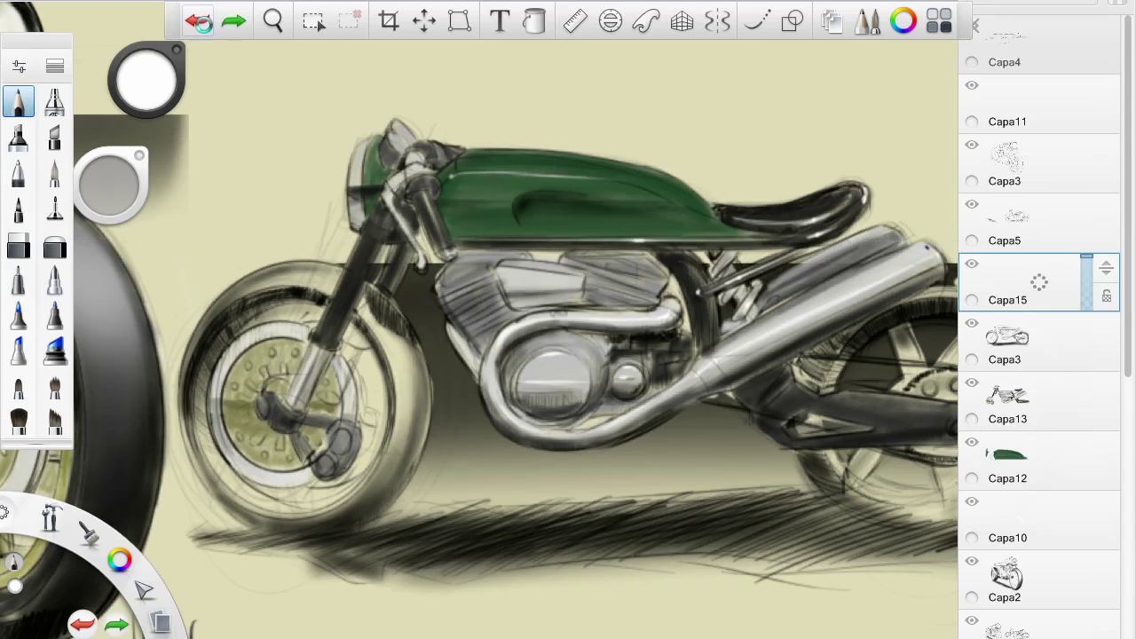
{"action": "left_click_drag", "start_coordinate": [532, 195], "coordinate": [665, 188]}
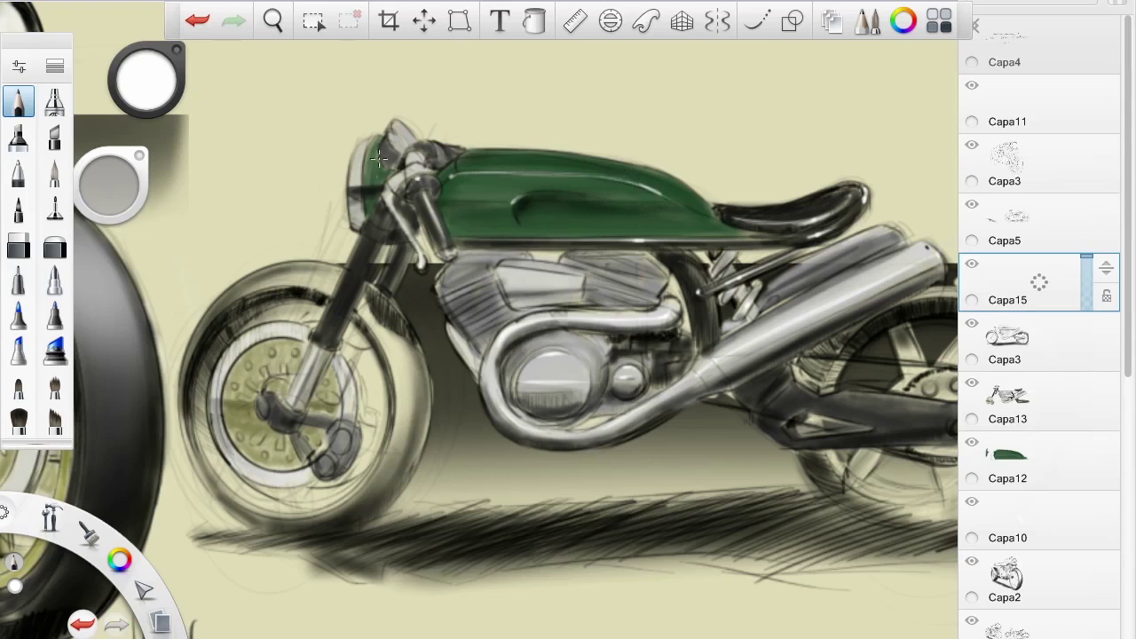
- Move Capa15 above Capa5 and add white pencil highlights to the right motorcycle's headlight, front fork and brake disc
{"action": "left_click_drag", "start_coordinate": [1108, 275], "coordinate": [1109, 215]}
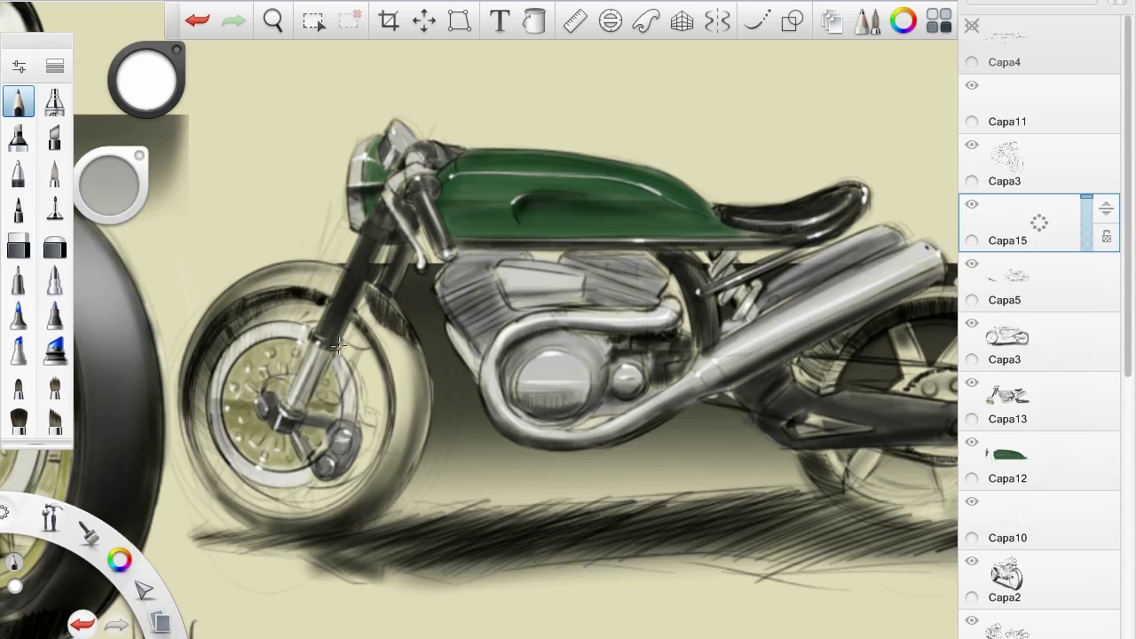
{"action": "left_click_drag", "start_coordinate": [337, 346], "coordinate": [368, 237]}
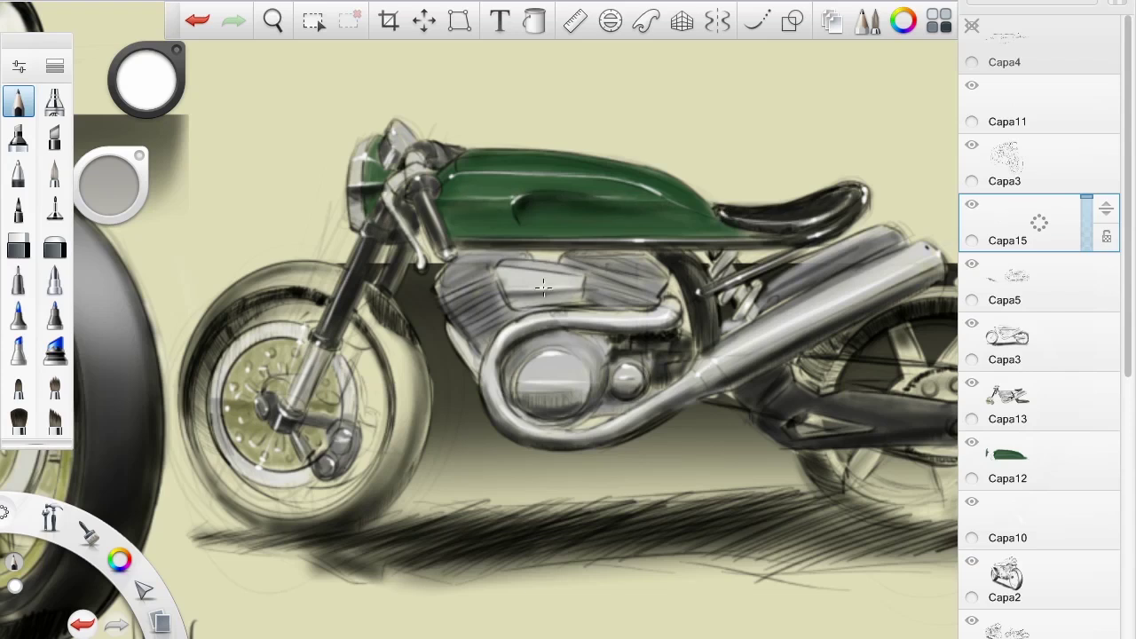
- Add white pencil highlights to the cylinder fins and upper engine covers of the right motorcycle
{"action": "left_click_drag", "start_coordinate": [440, 283], "coordinate": [496, 265]}
{"action": "left_click_drag", "start_coordinate": [563, 277], "coordinate": [665, 255]}
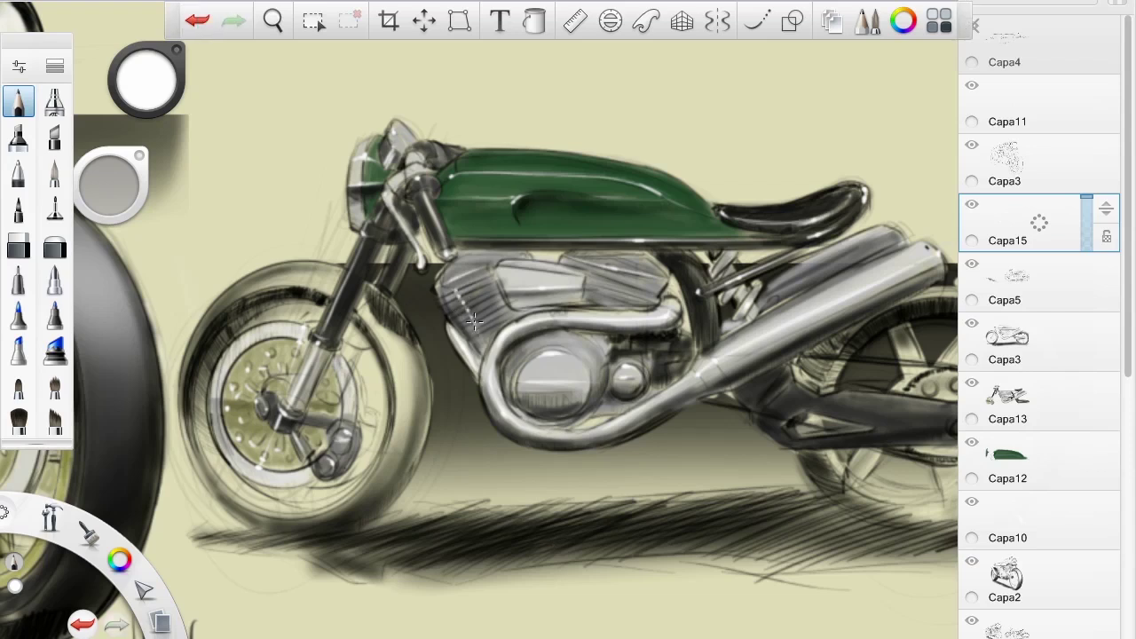
{"action": "left_click_drag", "start_coordinate": [489, 293], "coordinate": [463, 331]}
{"action": "left_click_drag", "start_coordinate": [637, 299], "coordinate": [577, 262]}
{"action": "left_click_drag", "start_coordinate": [537, 308], "coordinate": [412, 408]}
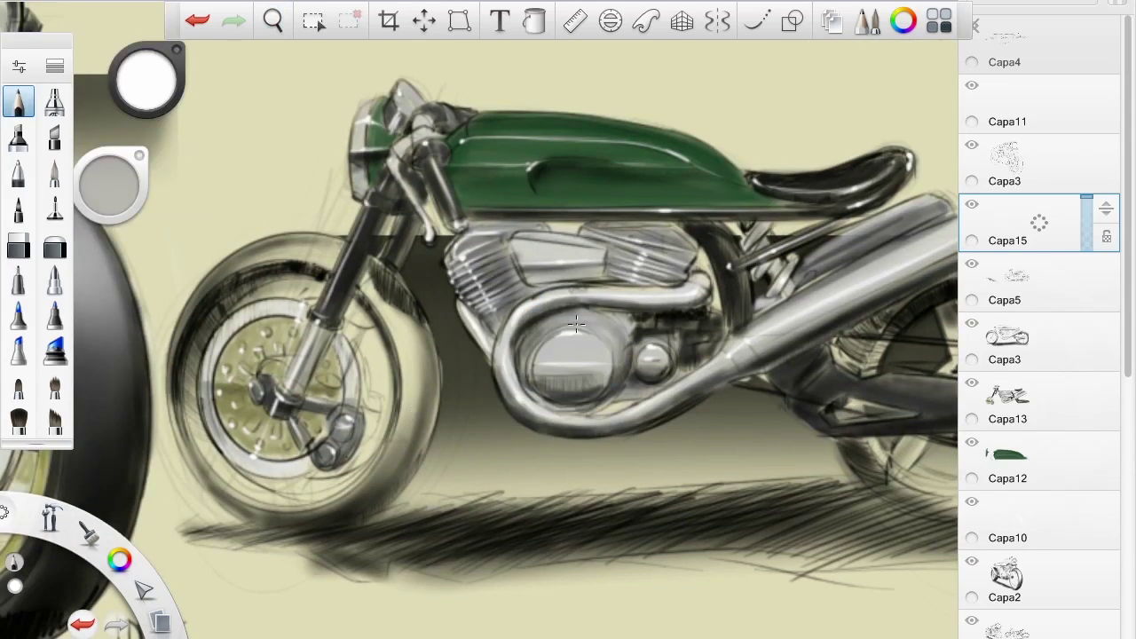
- Airbrush a soft white highlight on the right motorcycle's round engine cover
{"action": "left_click", "coordinate": [54, 101]}
{"action": "mouse_move", "coordinate": [541, 353]}
{"action": "left_mouse_down"}
{"action": "mouse_move", "coordinate": [613, 333]}
{"action": "mouse_move", "coordinate": [595, 348]}
{"action": "left_mouse_up"}
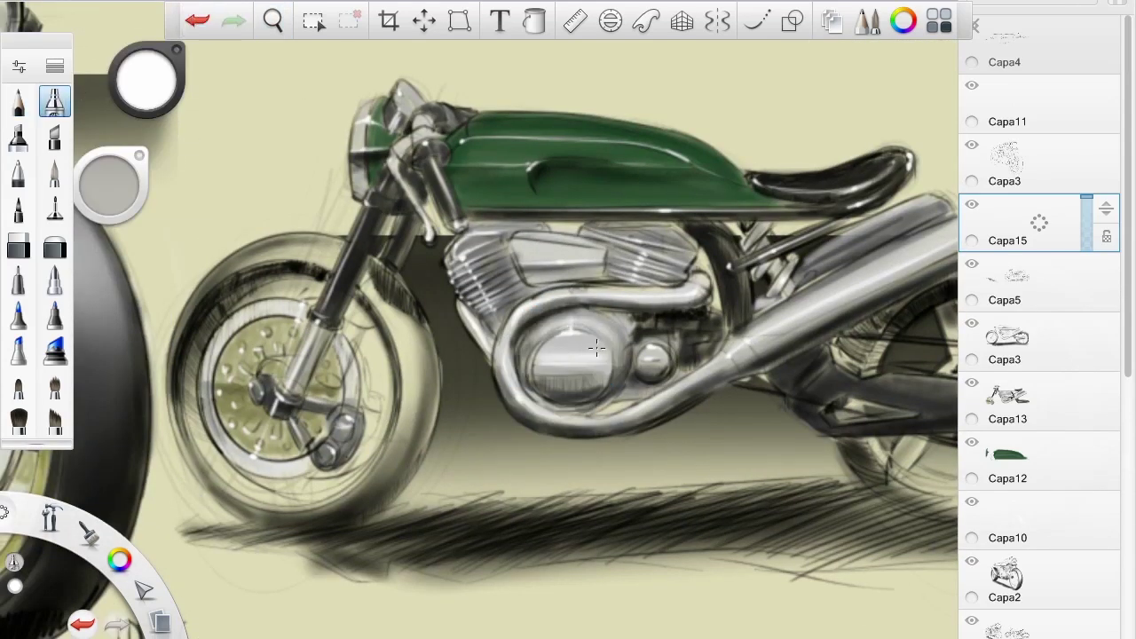
{"action": "left_click_drag", "start_coordinate": [110, 184], "coordinate": [110, 181]}
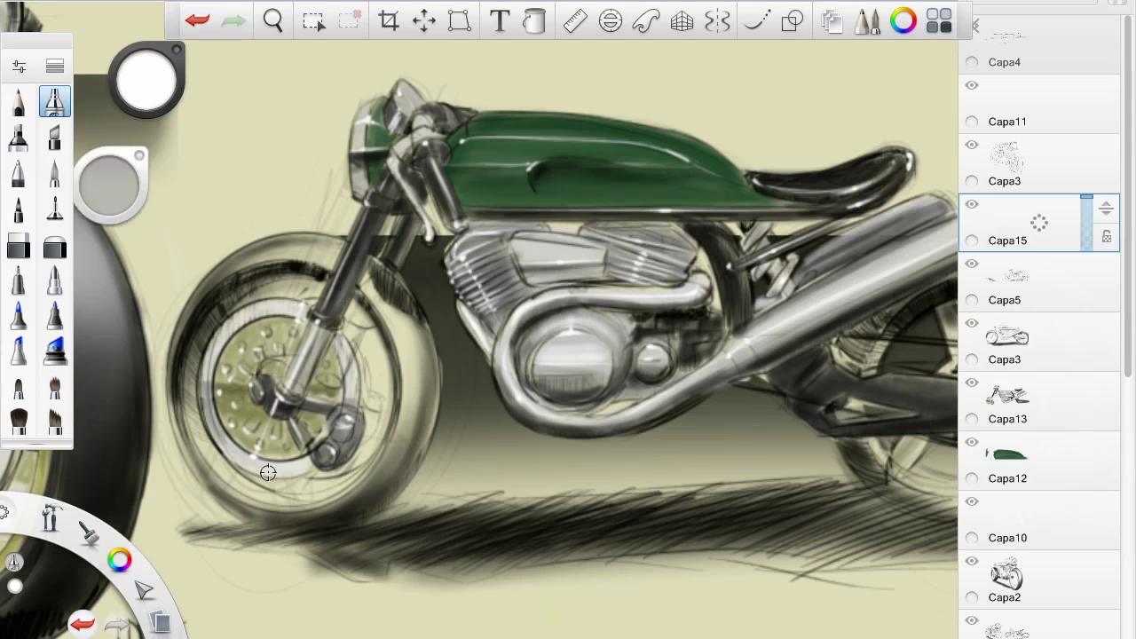
{"action": "scroll", "coordinate": [571, 519], "scroll_direction": "right", "scroll_amount": 5}
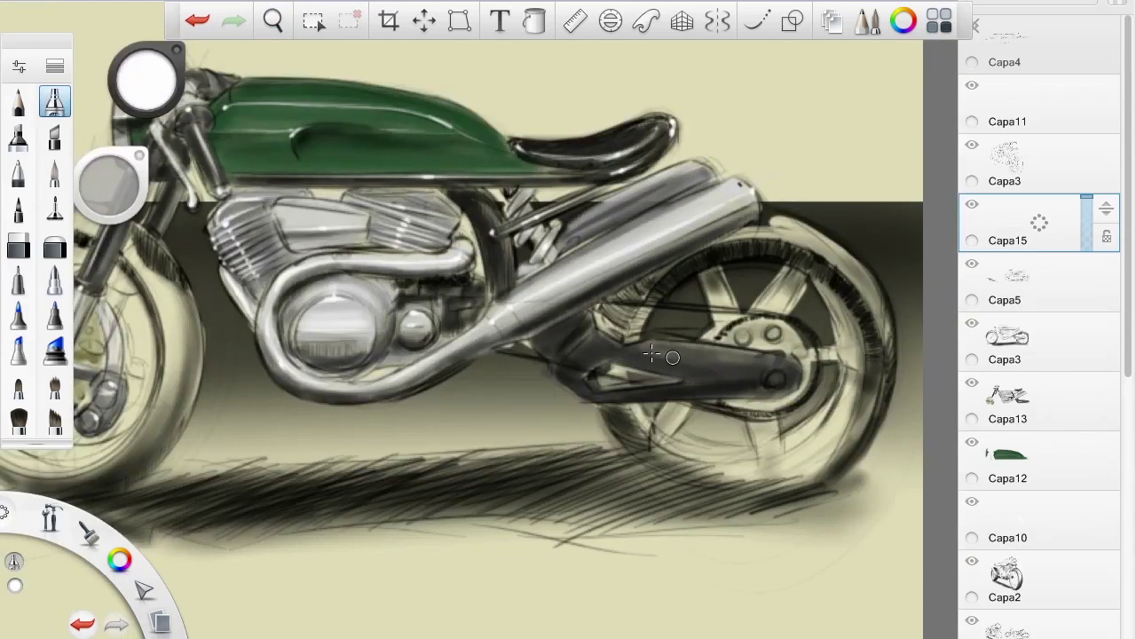
- Add white pencil highlights to the right motorcycle's swingarm, chain, sprocket and rear wheel rim
{"action": "key", "text": "b"}
{"action": "left_click_drag", "start_coordinate": [586, 391], "coordinate": [685, 382]}
{"action": "left_click_drag", "start_coordinate": [784, 359], "coordinate": [641, 348]}
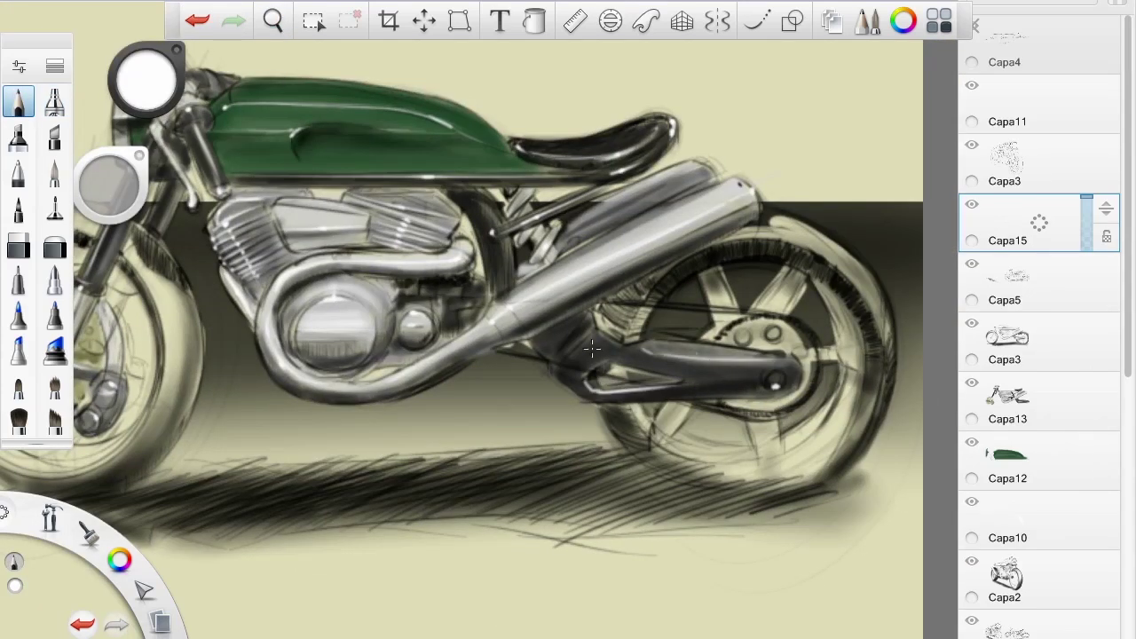
{"action": "left_click_drag", "start_coordinate": [630, 302], "coordinate": [797, 323]}
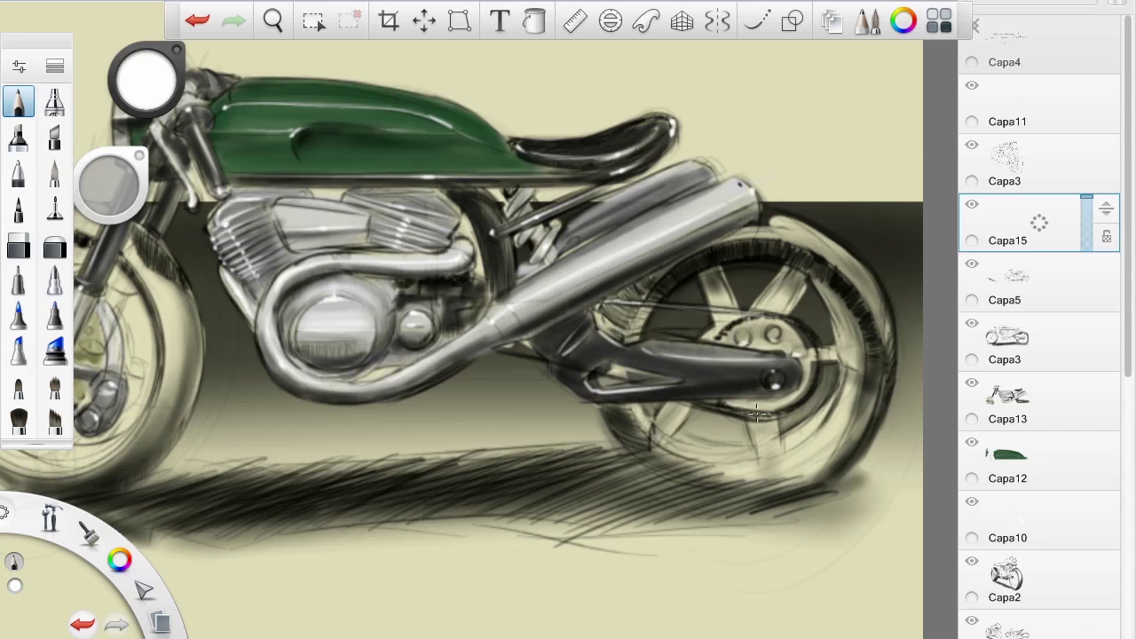
{"action": "left_click_drag", "start_coordinate": [717, 246], "coordinate": [799, 236]}
{"action": "left_click_drag", "start_coordinate": [786, 468], "coordinate": [732, 480]}
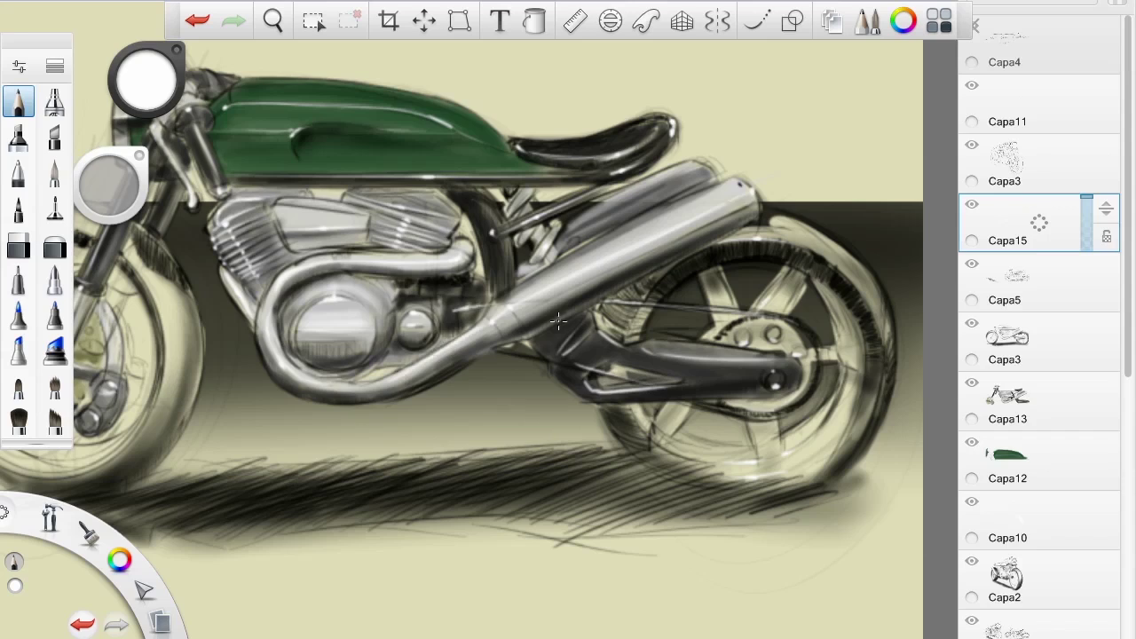
- Add a new layer above Capa10 and darken both tyres of the right motorcycle with black marker
{"action": "left_click", "coordinate": [1048, 525]}
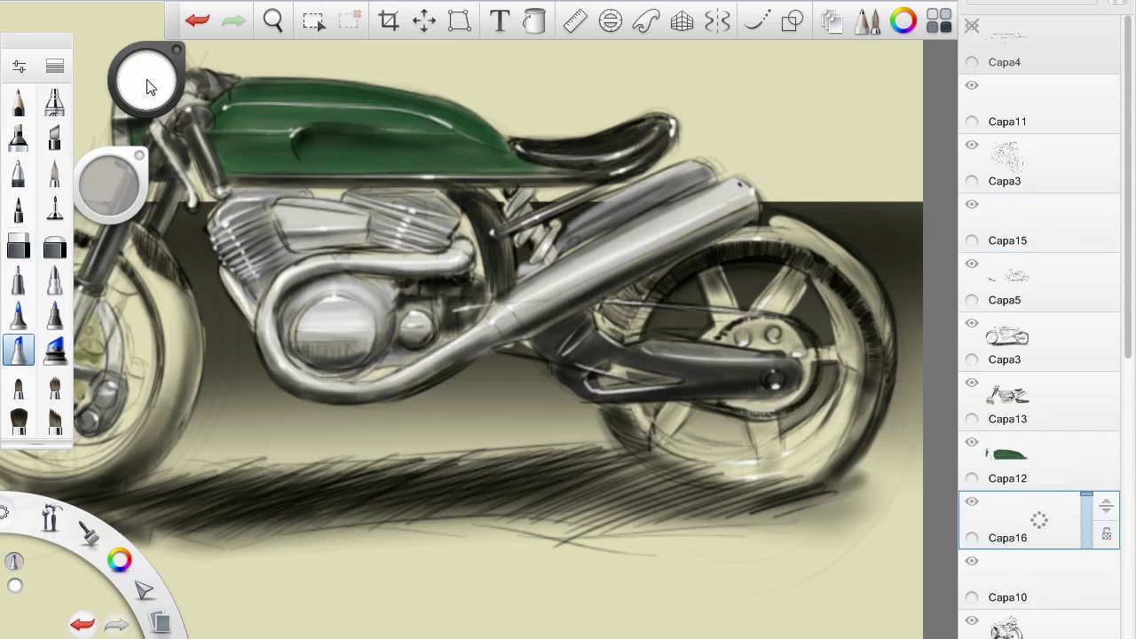
{"action": "left_click_drag", "start_coordinate": [145, 79], "coordinate": [144, 116]}
{"action": "mouse_move", "coordinate": [617, 413]}
{"action": "left_mouse_down"}
{"action": "mouse_move", "coordinate": [863, 424]}
{"action": "mouse_move", "coordinate": [799, 232]}
{"action": "mouse_move", "coordinate": [883, 342]}
{"action": "mouse_move", "coordinate": [839, 251]}
{"action": "mouse_move", "coordinate": [607, 308]}
{"action": "mouse_move", "coordinate": [737, 266]}
{"action": "mouse_move", "coordinate": [688, 461]}
{"action": "left_mouse_up"}
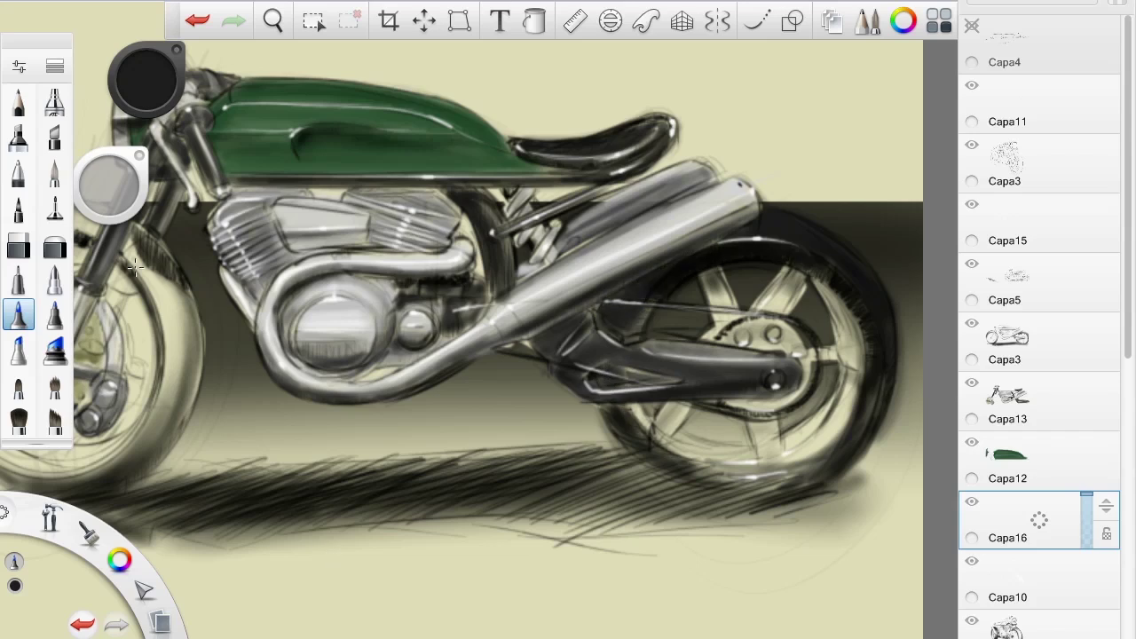
{"action": "left_click_drag", "start_coordinate": [267, 293], "coordinate": [515, 320]}
{"action": "mouse_move", "coordinate": [449, 471]}
{"action": "left_mouse_down"}
{"action": "mouse_move", "coordinate": [386, 282]}
{"action": "mouse_move", "coordinate": [439, 461]}
{"action": "left_mouse_up"}
{"action": "mouse_move", "coordinate": [360, 235]}
{"action": "left_mouse_down"}
{"action": "mouse_move", "coordinate": [219, 294]}
{"action": "mouse_move", "coordinate": [222, 514]}
{"action": "left_mouse_up"}
{"action": "mouse_move", "coordinate": [182, 390]}
{"action": "left_mouse_down"}
{"action": "mouse_move", "coordinate": [417, 515]}
{"action": "mouse_move", "coordinate": [458, 462]}
{"action": "left_mouse_up"}
{"action": "key", "text": "space"}
{"action": "left_click_drag", "start_coordinate": [781, 328], "coordinate": [733, 512]}
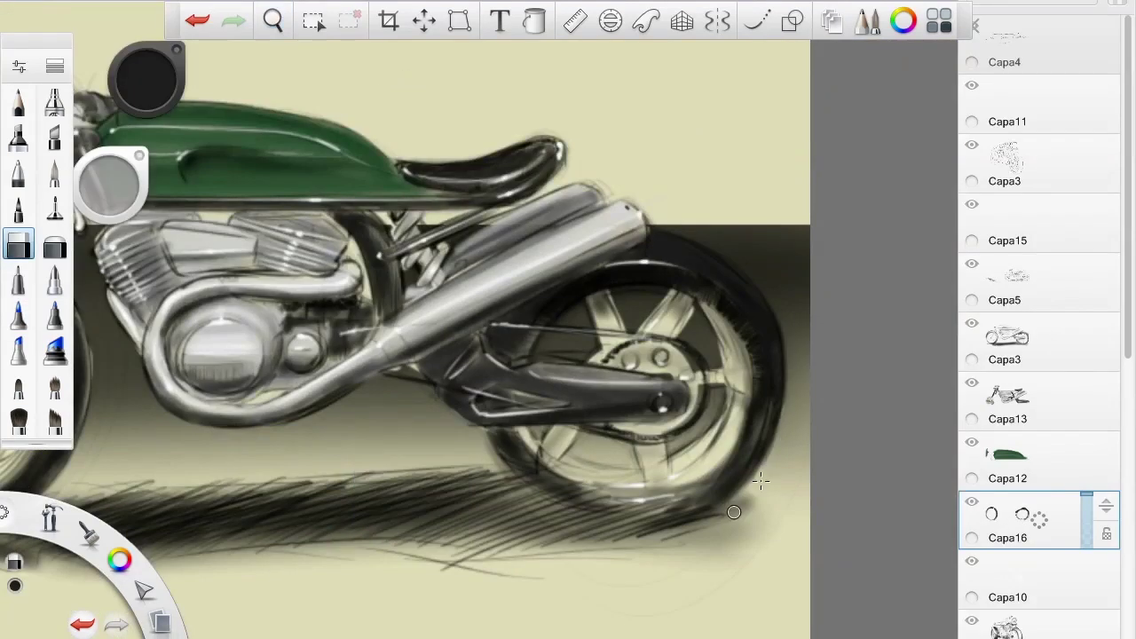
- Airbrush soft white highlights along the right motorcycle's tyres on Capa15
{"action": "left_click", "coordinate": [51, 105]}
{"action": "left_click", "coordinate": [1029, 222]}
{"action": "mouse_move", "coordinate": [652, 235]}
{"action": "left_mouse_down"}
{"action": "mouse_move", "coordinate": [736, 275]}
{"action": "mouse_move", "coordinate": [774, 321]}
{"action": "left_mouse_up"}
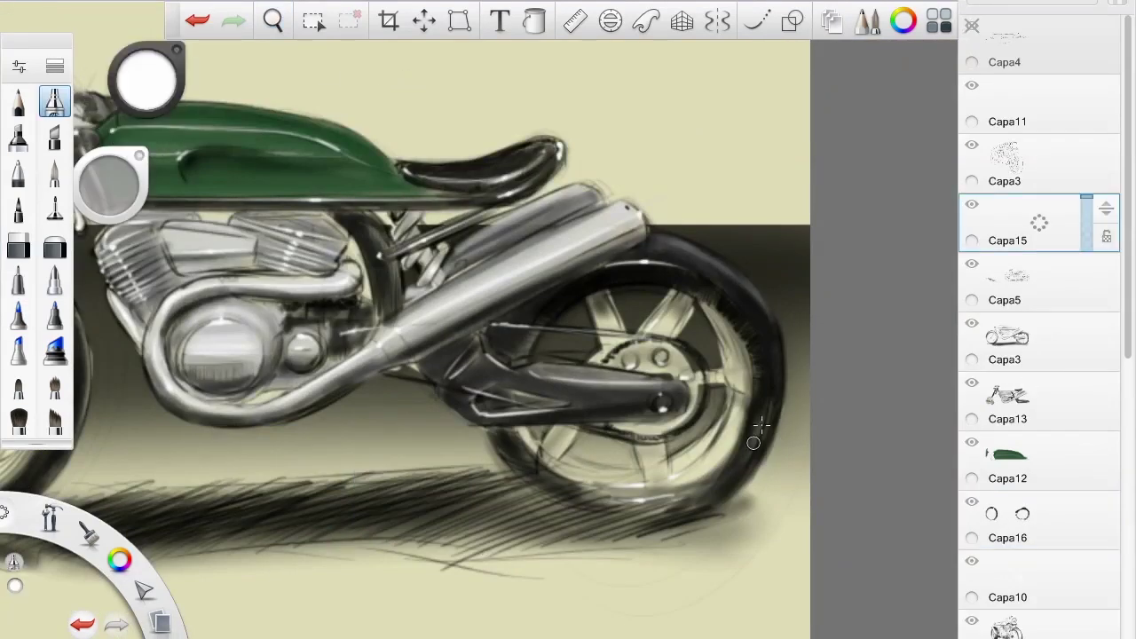
{"action": "mouse_move", "coordinate": [752, 442]}
{"action": "left_mouse_down"}
{"action": "mouse_move", "coordinate": [748, 416]}
{"action": "mouse_move", "coordinate": [619, 505]}
{"action": "mouse_move", "coordinate": [708, 510]}
{"action": "left_mouse_up"}
{"action": "key", "text": "space"}
{"action": "mouse_move", "coordinate": [708, 510]}
{"action": "left_mouse_down"}
{"action": "mouse_move", "coordinate": [532, 399]}
{"action": "mouse_move", "coordinate": [282, 204]}
{"action": "mouse_move", "coordinate": [354, 189]}
{"action": "mouse_move", "coordinate": [248, 213]}
{"action": "mouse_move", "coordinate": [364, 196]}
{"action": "mouse_move", "coordinate": [240, 215]}
{"action": "mouse_move", "coordinate": [347, 208]}
{"action": "left_mouse_up"}
{"action": "left_click", "coordinate": [54, 249]}
- Add a new layer above Capa16 and colour the right motorcycle's wheel rims and spokes with olive sampled from the artwork
{"action": "key", "text": "ctrl+shift+n"}
{"action": "left_click", "coordinate": [17, 315]}
{"action": "left_click", "coordinate": [293, 355], "text": "alt"}
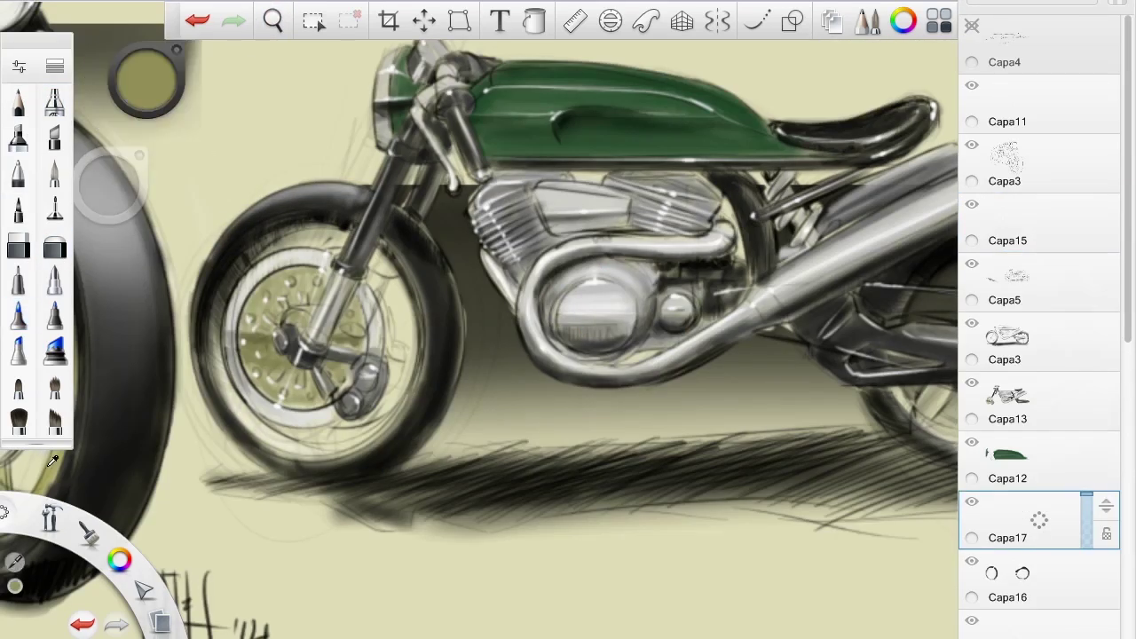
{"action": "left_click_drag", "start_coordinate": [273, 433], "coordinate": [378, 424]}
{"action": "mouse_move", "coordinate": [410, 357]}
{"action": "left_mouse_down"}
{"action": "mouse_move", "coordinate": [257, 239]}
{"action": "mouse_move", "coordinate": [284, 232]}
{"action": "mouse_move", "coordinate": [229, 399]}
{"action": "mouse_move", "coordinate": [315, 455]}
{"action": "left_mouse_up"}
{"action": "left_click_drag", "start_coordinate": [851, 509], "coordinate": [469, 474]}
{"action": "mouse_move", "coordinate": [604, 226]}
{"action": "left_mouse_down"}
{"action": "mouse_move", "coordinate": [652, 399]}
{"action": "mouse_move", "coordinate": [736, 306]}
{"action": "left_mouse_up"}
{"action": "mouse_move", "coordinate": [745, 266]}
{"action": "left_mouse_down"}
{"action": "mouse_move", "coordinate": [557, 353]}
{"action": "mouse_move", "coordinate": [532, 395]}
{"action": "mouse_move", "coordinate": [679, 382]}
{"action": "left_mouse_up"}
- Shade the right motorcycle's rear rim, spokes and sprocket with a darker olive marker on Capa17
{"action": "left_click_drag", "start_coordinate": [147, 80], "coordinate": [147, 98]}
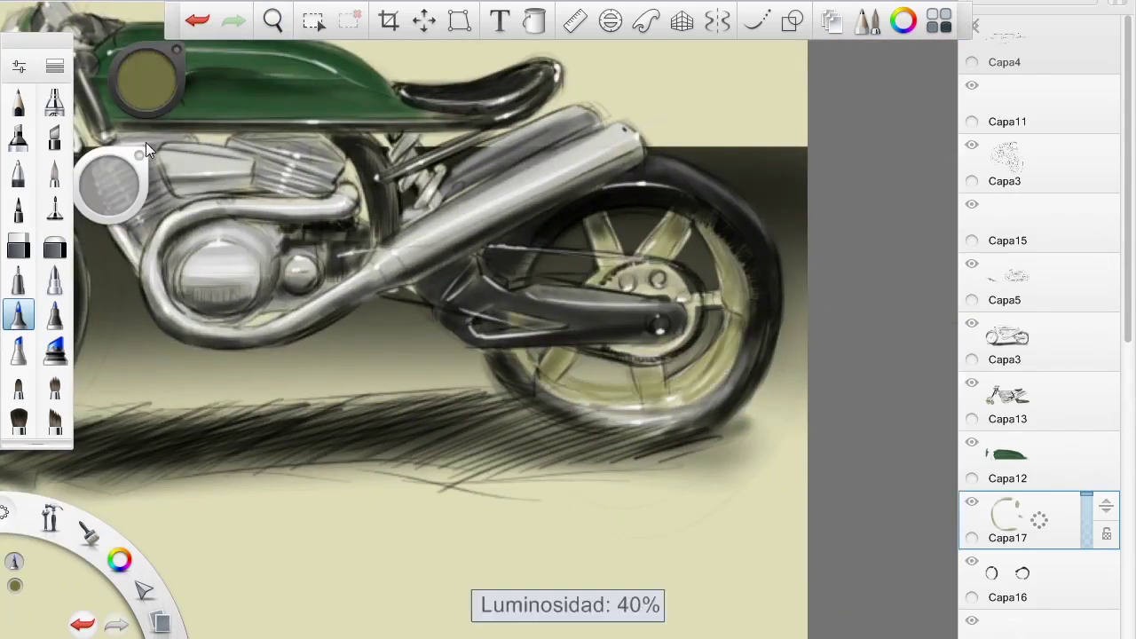
{"action": "left_click_drag", "start_coordinate": [643, 213], "coordinate": [737, 284]}
{"action": "mouse_move", "coordinate": [541, 350]}
{"action": "left_mouse_down"}
{"action": "mouse_move", "coordinate": [654, 402]}
{"action": "mouse_move", "coordinate": [563, 383]}
{"action": "left_mouse_up"}
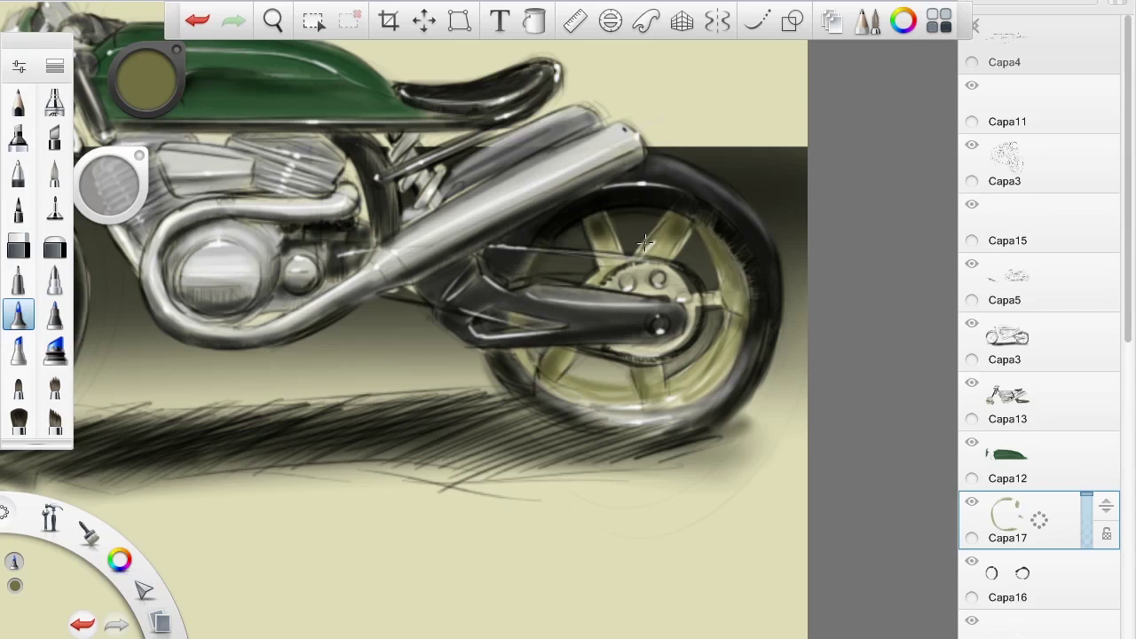
{"action": "left_click", "coordinate": [147, 102]}
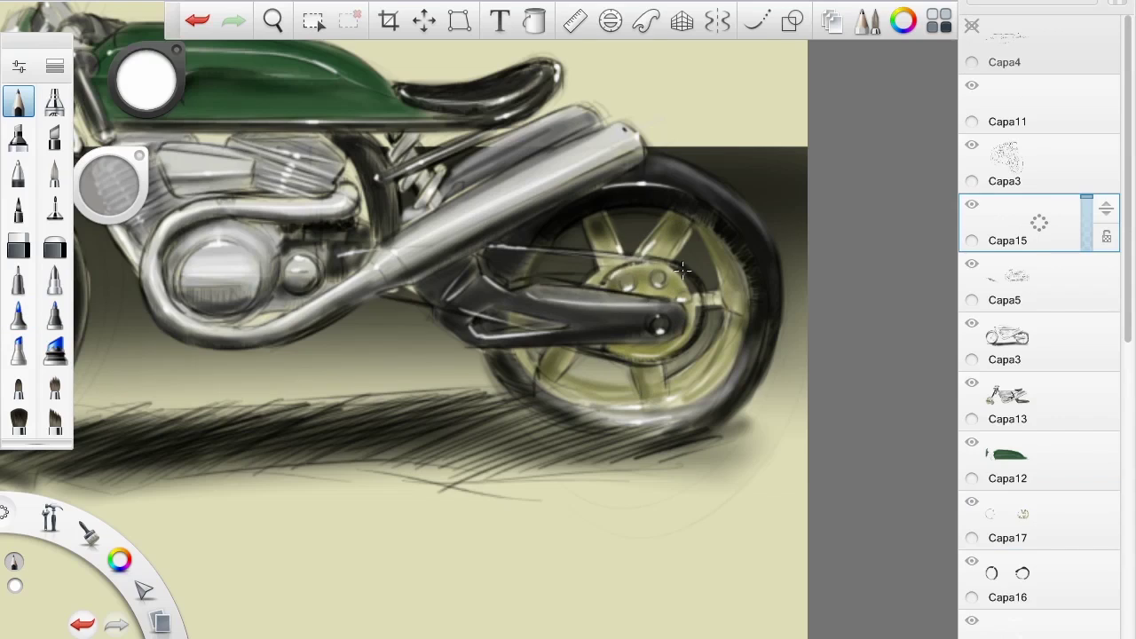
- Add white pencil highlights around the right motorcycle's rear wheel on Capa15
{"action": "left_click_drag", "start_coordinate": [712, 393], "coordinate": [770, 308]}
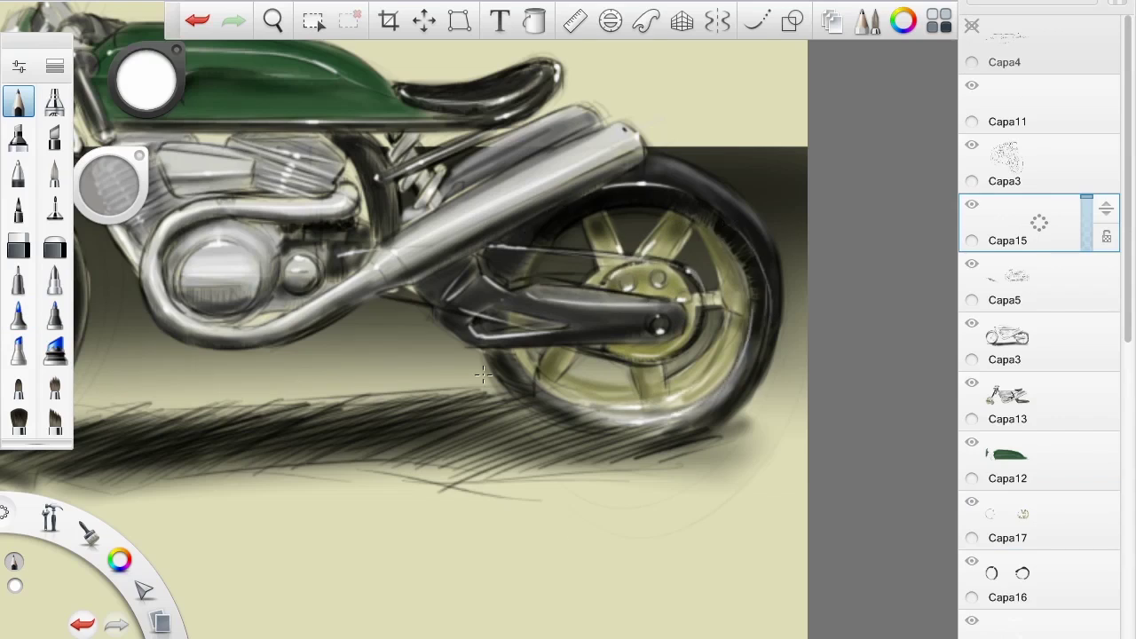
{"action": "key", "text": "space"}
{"action": "left_click_drag", "start_coordinate": [281, 212], "coordinate": [522, 453]}
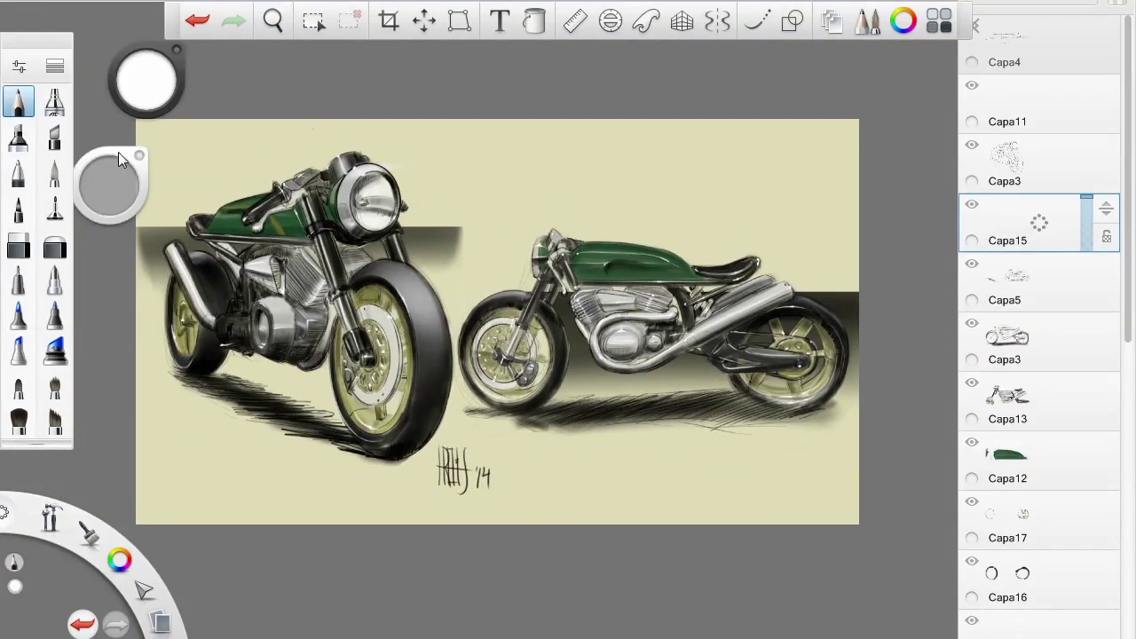
{"action": "left_click", "coordinate": [54, 101]}
{"action": "key", "text": "space"}
{"action": "left_click_drag", "start_coordinate": [582, 272], "coordinate": [621, 222]}
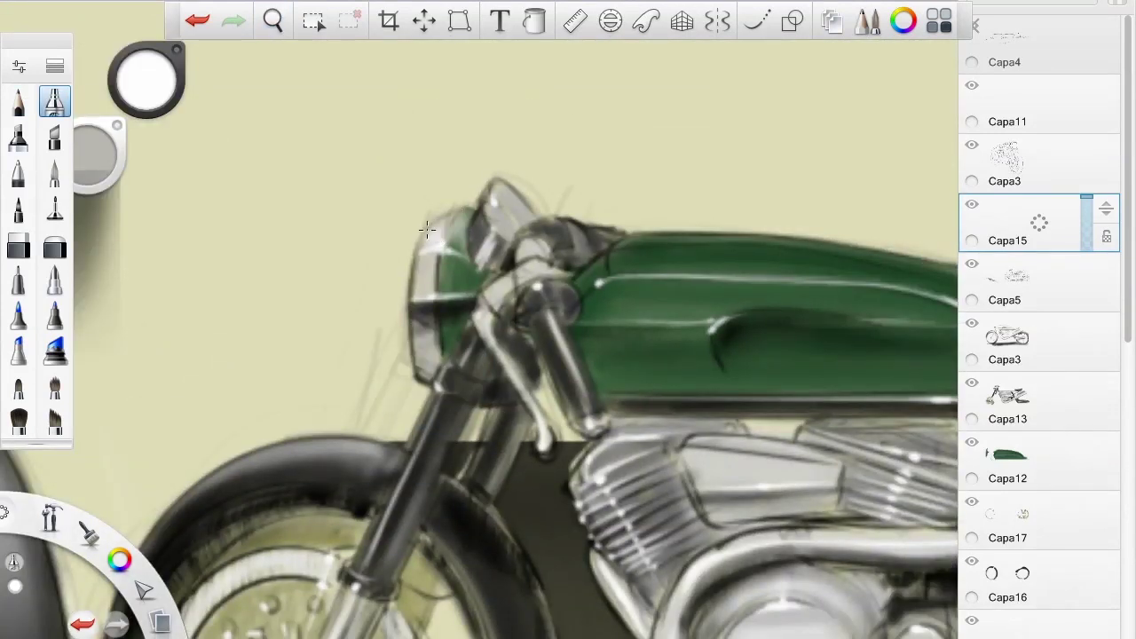
{"action": "left_click", "coordinate": [199, 23]}
{"action": "scroll", "coordinate": [329, 189], "scroll_direction": "down", "scroll_amount": 5}
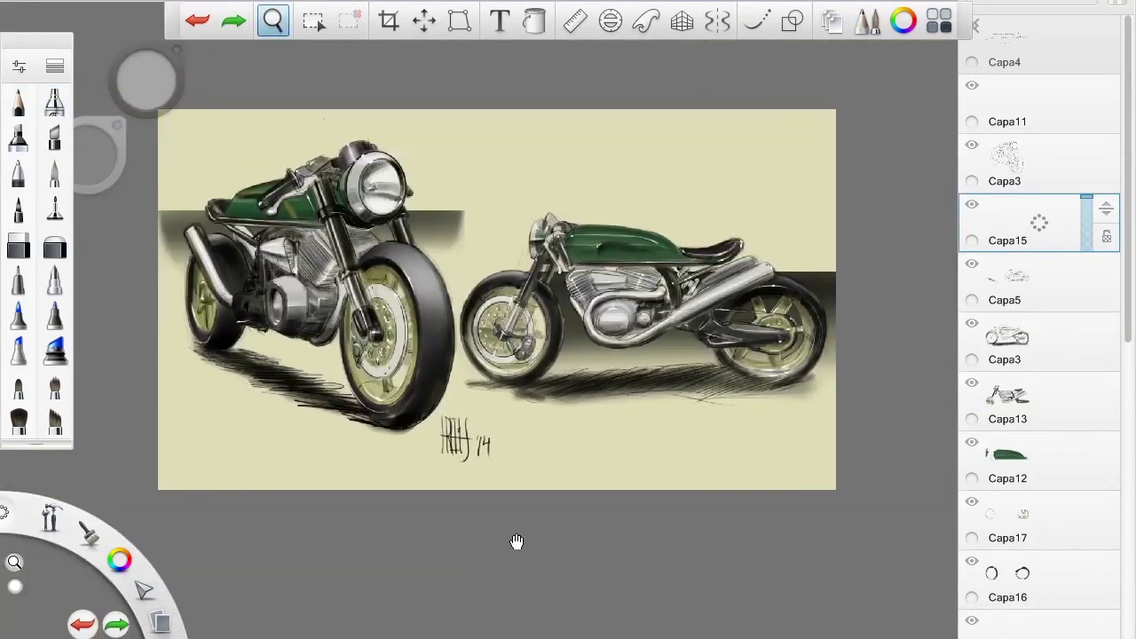
- Write a "CAFE RACER" title and a small signature dated '14 in black pen behind the right motorcycle's seat on Capa15
{"action": "scroll", "coordinate": [560, 467], "scroll_direction": "up", "scroll_amount": 5}
{"action": "left_click", "coordinate": [18, 171]}
{"action": "left_click_drag", "start_coordinate": [147, 80], "coordinate": [146, 116]}
{"action": "left_click_drag", "start_coordinate": [723, 238], "coordinate": [707, 250]}
{"action": "left_click_drag", "start_coordinate": [733, 252], "coordinate": [752, 251]}
{"action": "mouse_move", "coordinate": [815, 234]}
{"action": "left_mouse_down"}
{"action": "mouse_move", "coordinate": [839, 248]}
{"action": "mouse_move", "coordinate": [898, 247]}
{"action": "left_mouse_up"}
{"action": "mouse_move", "coordinate": [776, 259]}
{"action": "left_mouse_down"}
{"action": "mouse_move", "coordinate": [776, 334]}
{"action": "mouse_move", "coordinate": [798, 332]}
{"action": "left_mouse_up"}
{"action": "left_click_drag", "start_coordinate": [774, 300], "coordinate": [846, 300]}
{"action": "left_click_drag", "start_coordinate": [781, 261], "coordinate": [809, 328]}
{"action": "left_click_drag", "start_coordinate": [829, 293], "coordinate": [854, 327]}
{"action": "scroll", "coordinate": [633, 324], "scroll_direction": "down", "scroll_amount": 5}
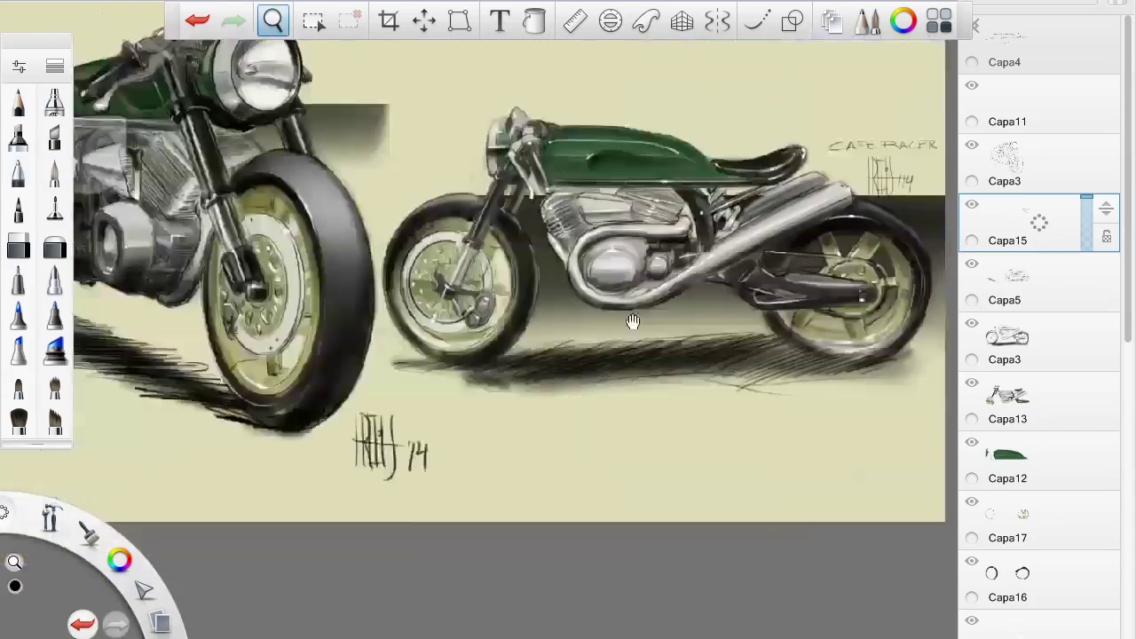
- Write a small signature and the title "CAFE RACER" in black pen beneath the left motorcycle, along its shadow
{"action": "scroll", "coordinate": [354, 330], "scroll_direction": "up", "scroll_amount": 5}
{"action": "mouse_move", "coordinate": [342, 321]}
{"action": "left_mouse_down"}
{"action": "mouse_move", "coordinate": [318, 362]}
{"action": "mouse_move", "coordinate": [337, 384]}
{"action": "mouse_move", "coordinate": [371, 400]}
{"action": "left_mouse_up"}
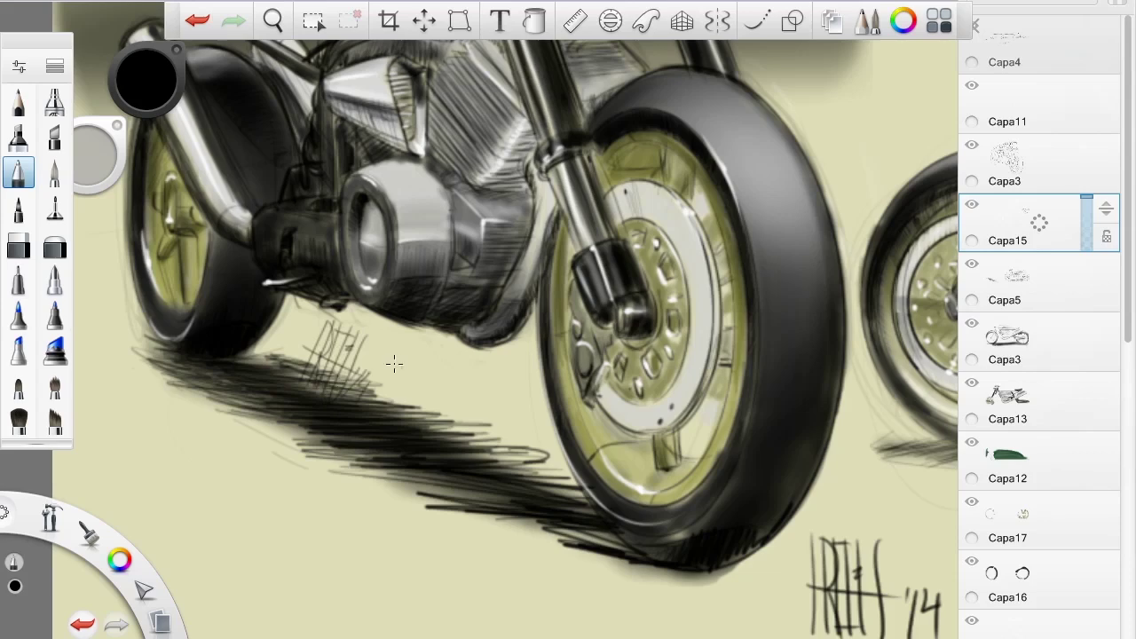
{"action": "left_click_drag", "start_coordinate": [446, 383], "coordinate": [454, 402]}
{"action": "left_click_drag", "start_coordinate": [462, 407], "coordinate": [474, 390]}
{"action": "mouse_move", "coordinate": [488, 395]}
{"action": "left_mouse_down"}
{"action": "mouse_move", "coordinate": [479, 408]}
{"action": "mouse_move", "coordinate": [497, 413]}
{"action": "left_mouse_up"}
{"action": "left_click_drag", "start_coordinate": [502, 399], "coordinate": [509, 416]}
{"action": "scroll", "coordinate": [654, 299], "scroll_direction": "down", "scroll_amount": 5}
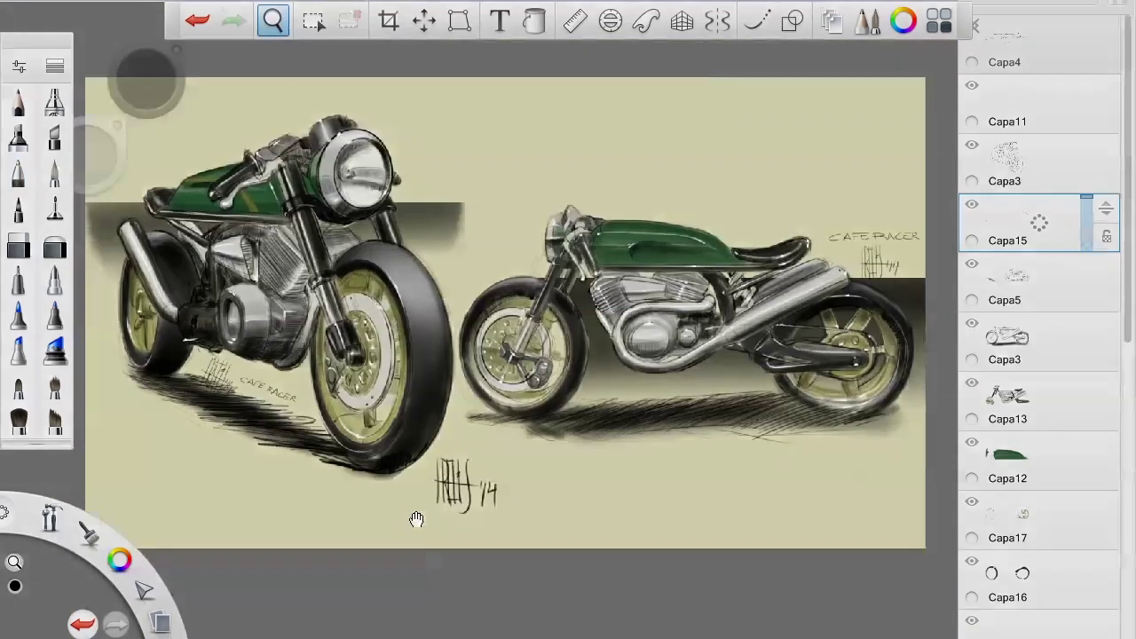